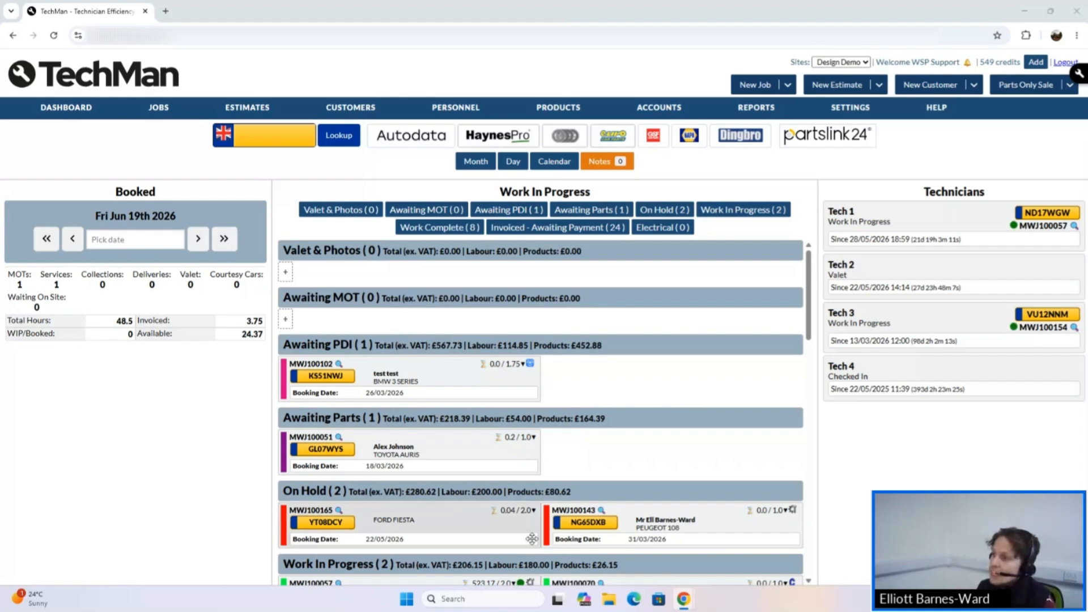
- Open the account statements, turn off the summary-only option, and filter by the customer found by surname
{"action": "mouse_move", "coordinate": [660, 107]}
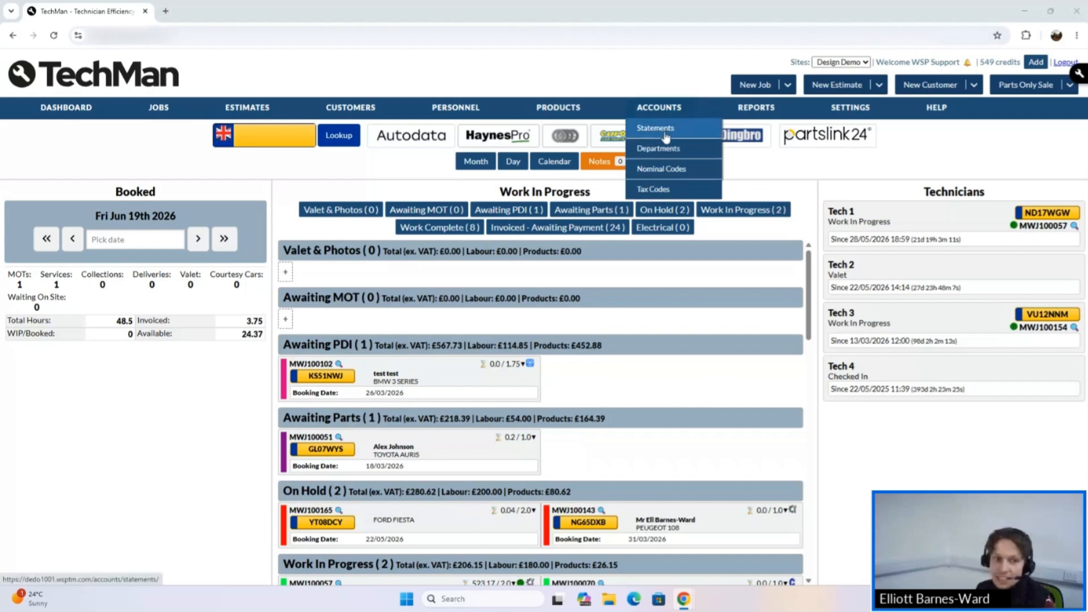
{"action": "left_click", "coordinate": [666, 138]}
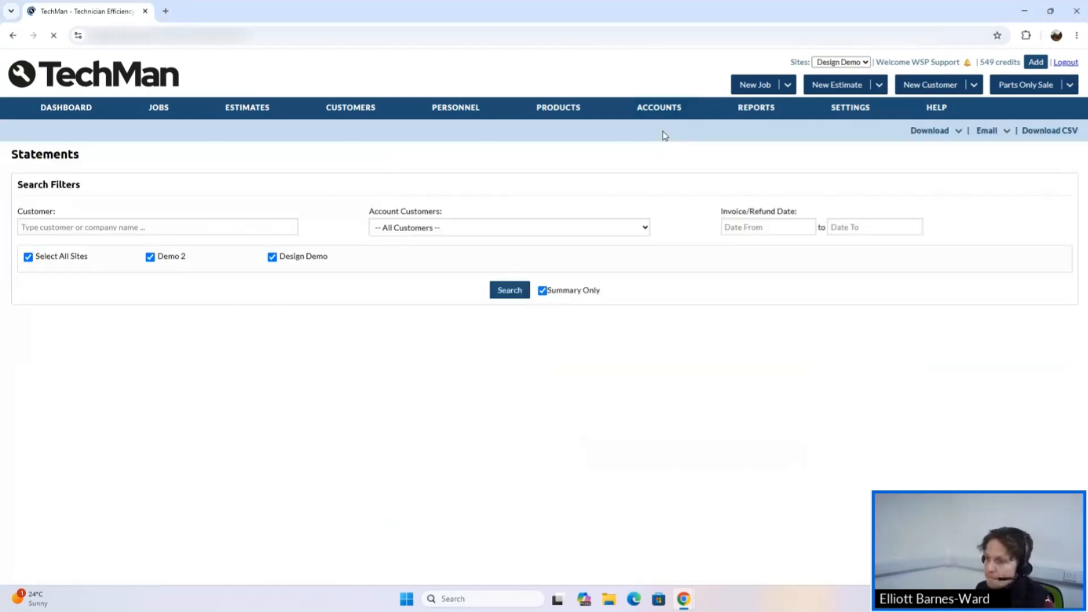
{"action": "left_click", "coordinate": [160, 234]}
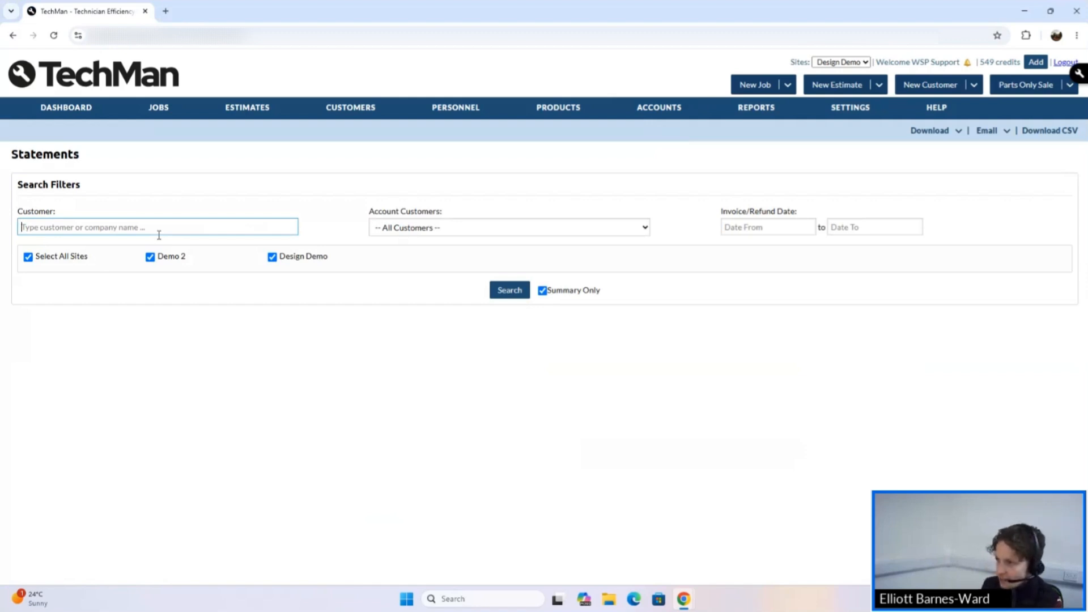
{"action": "left_click", "coordinate": [543, 291]}
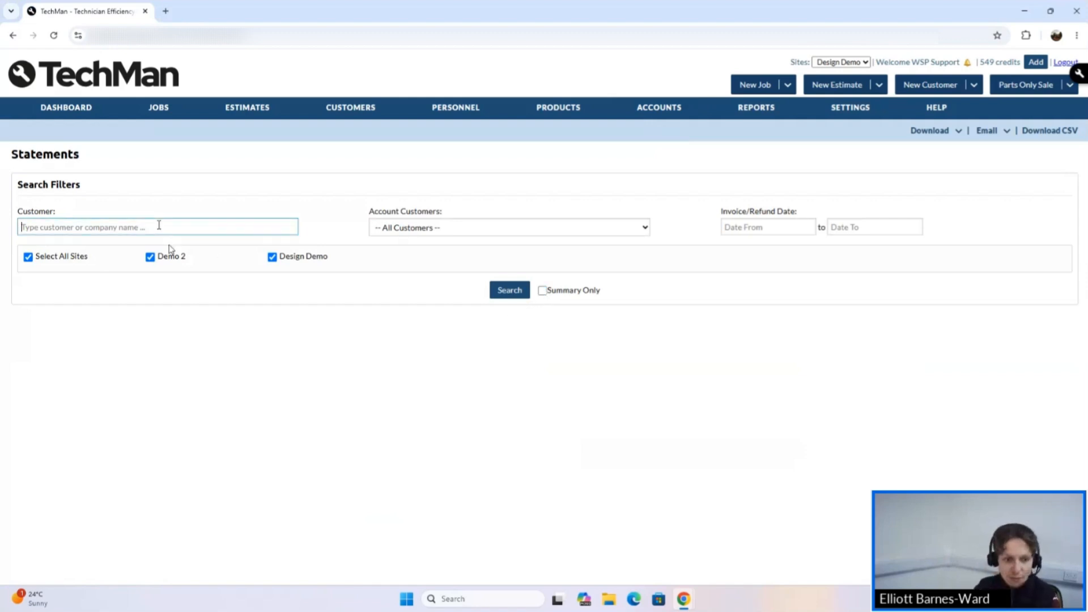
{"action": "type", "text": "Barnes-ward"}
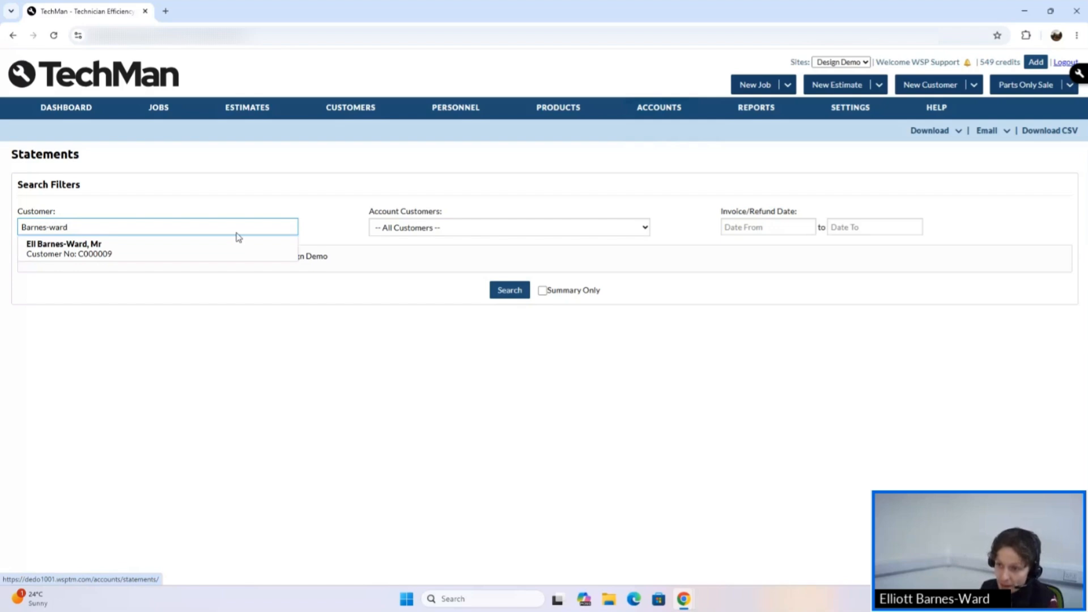
{"action": "left_click", "coordinate": [241, 244]}
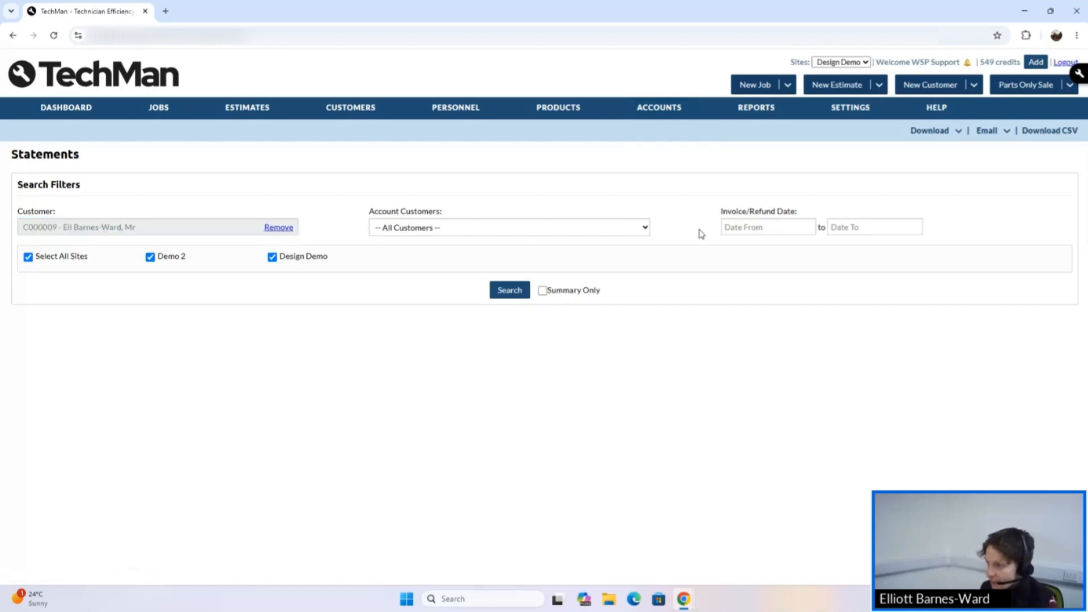
- Search the customer's statement for invoices and refunds dated 01/06/2026 to 30/06/2026
{"action": "left_click", "coordinate": [749, 225]}
{"action": "left_click", "coordinate": [735, 286]}
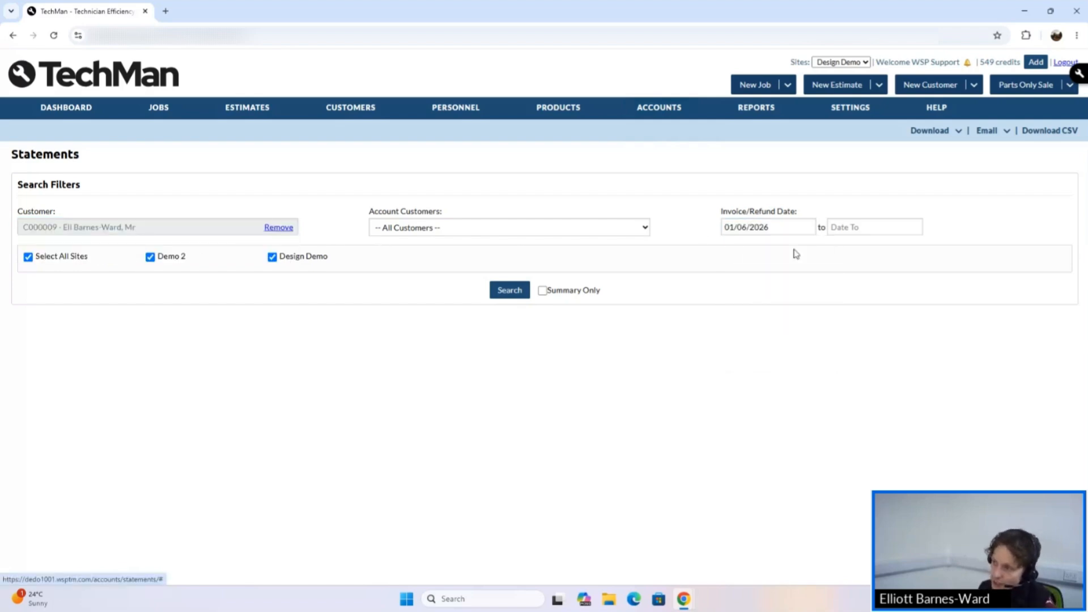
{"action": "left_click", "coordinate": [847, 229]}
{"action": "left_click", "coordinate": [857, 343]}
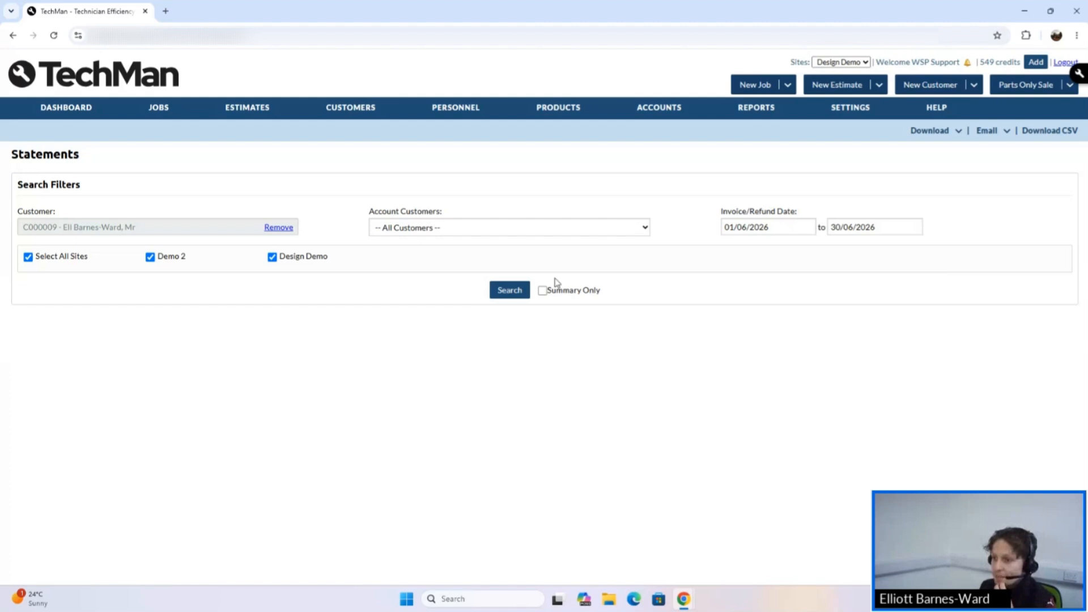
{"action": "left_click", "coordinate": [509, 293]}
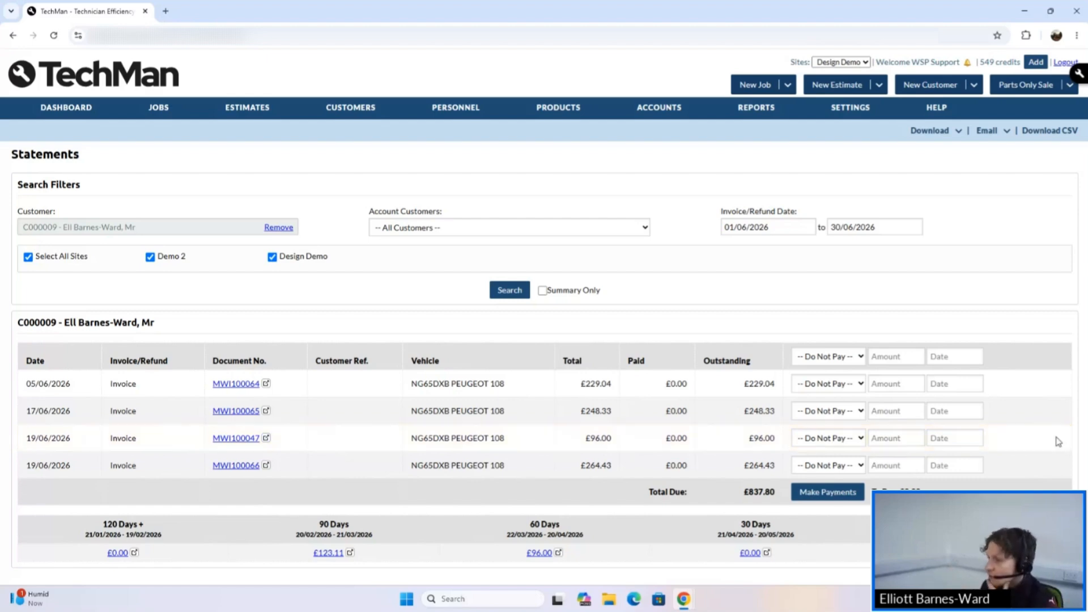
- Set the payment method to BACS and the payment date to 19/06/2026 for all listed invoices
{"action": "left_click", "coordinate": [854, 355]}
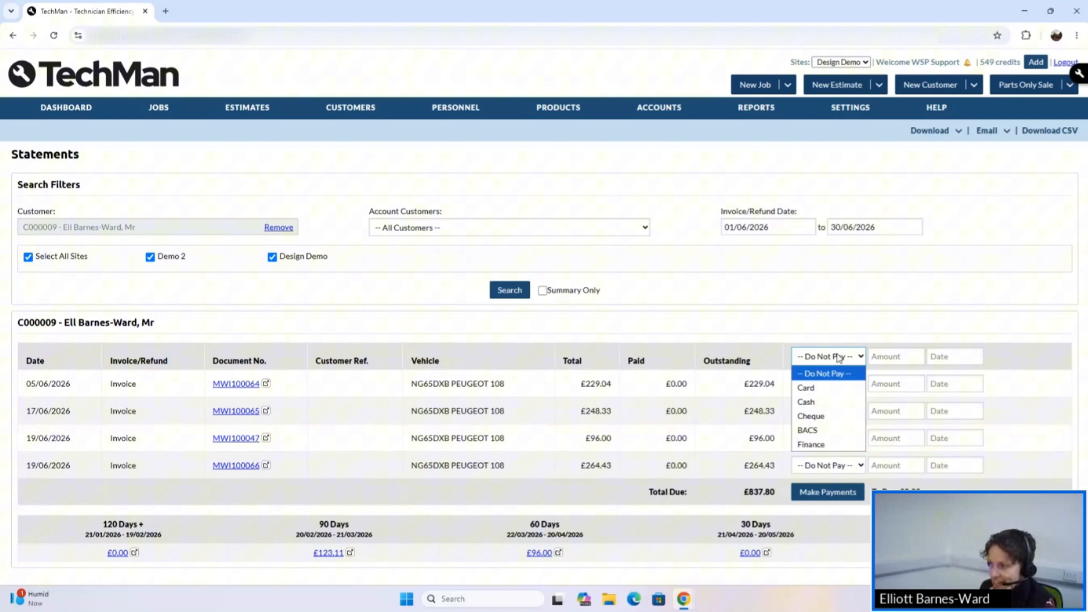
{"action": "left_click", "coordinate": [818, 431]}
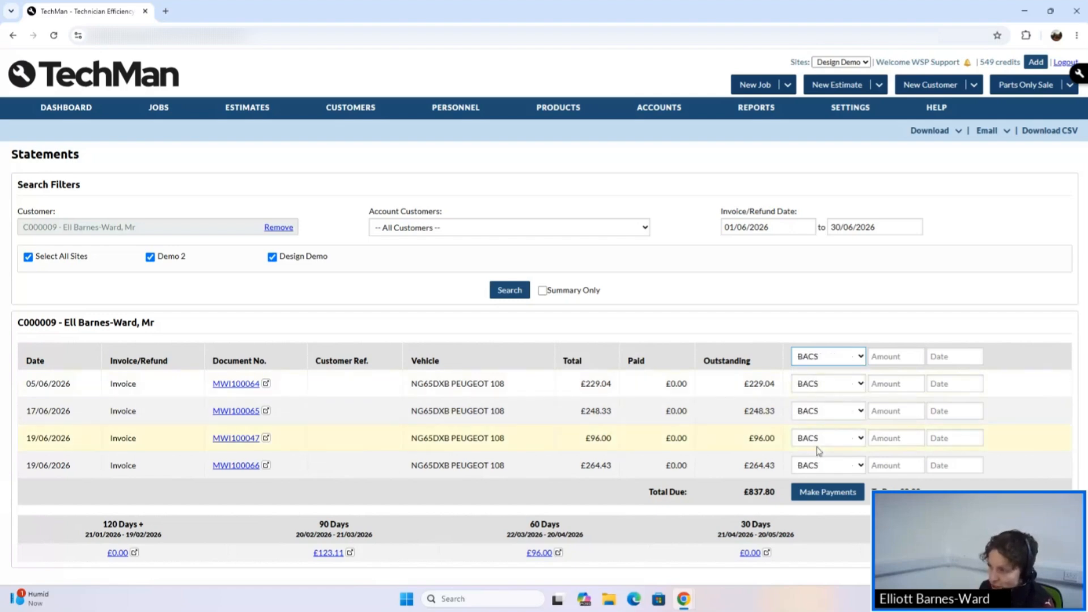
{"action": "left_click", "coordinate": [945, 357]}
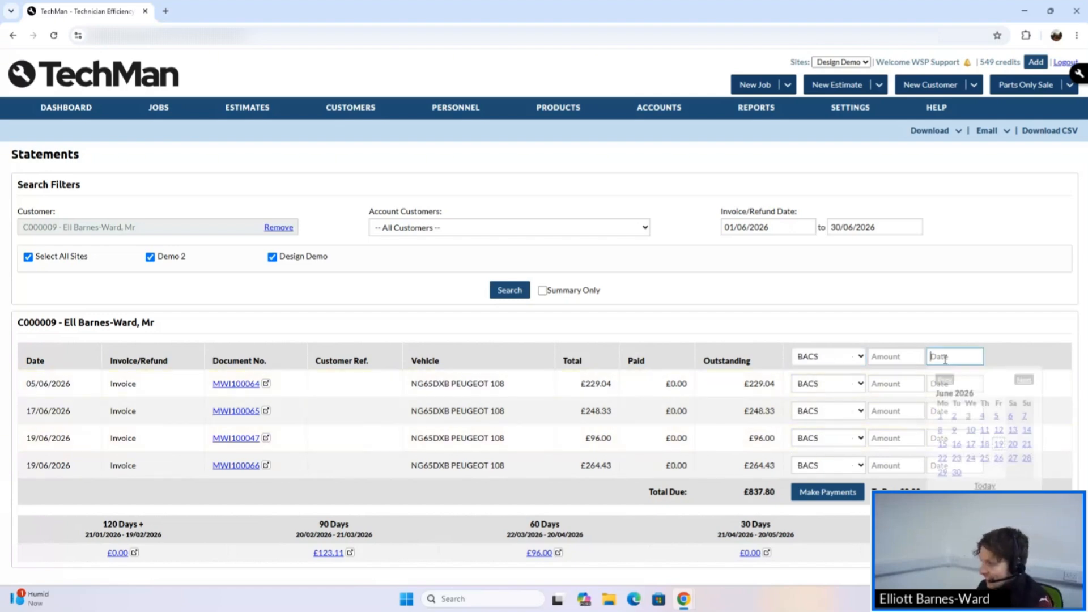
{"action": "left_click", "coordinate": [1000, 446]}
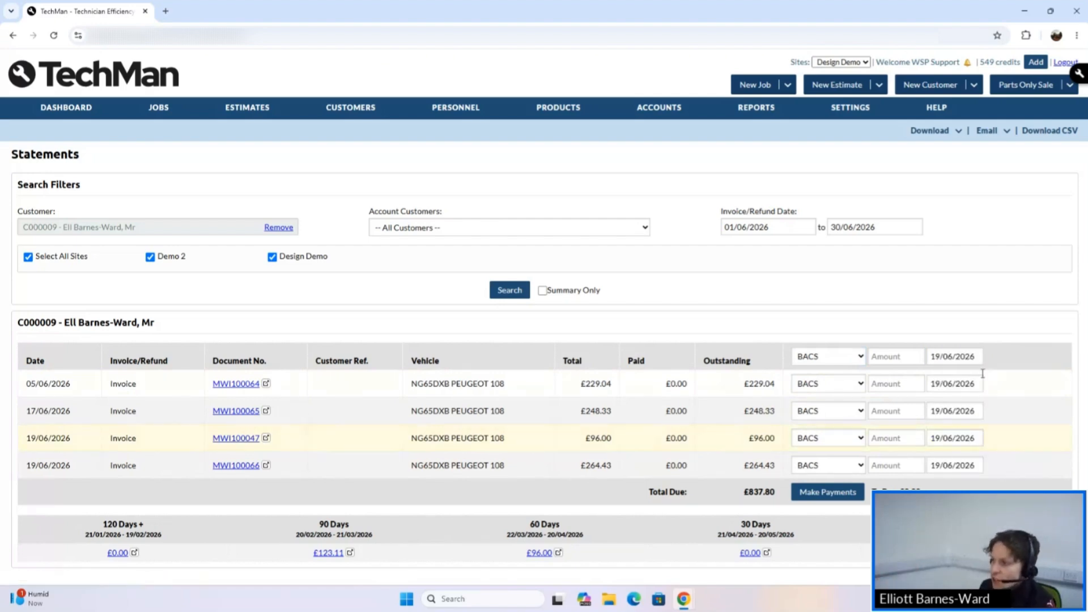
{"action": "left_click", "coordinate": [908, 383]}
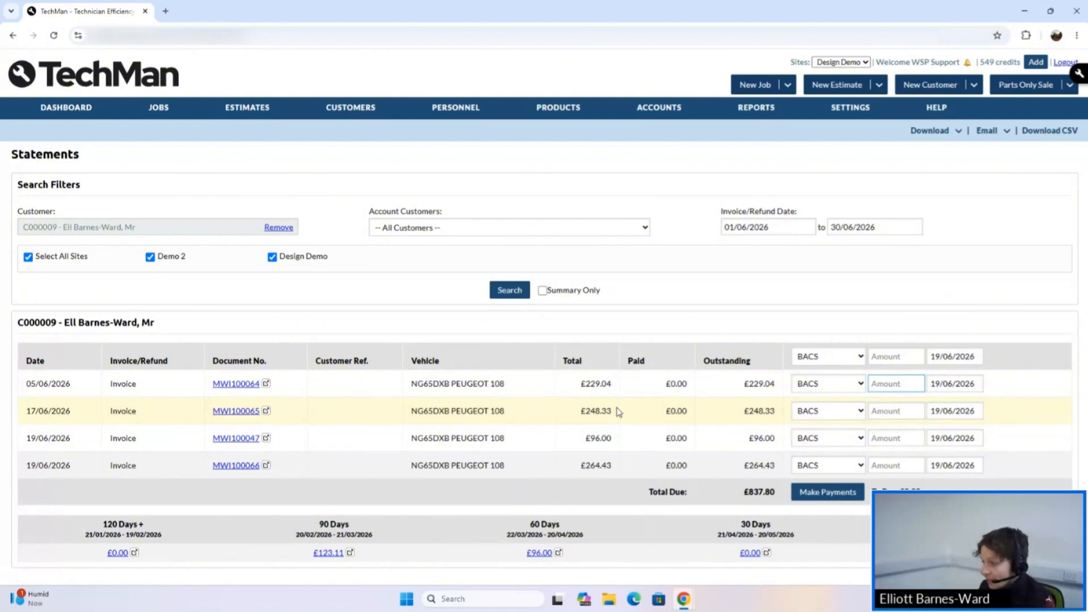
{"action": "type", "text": "22.04"}
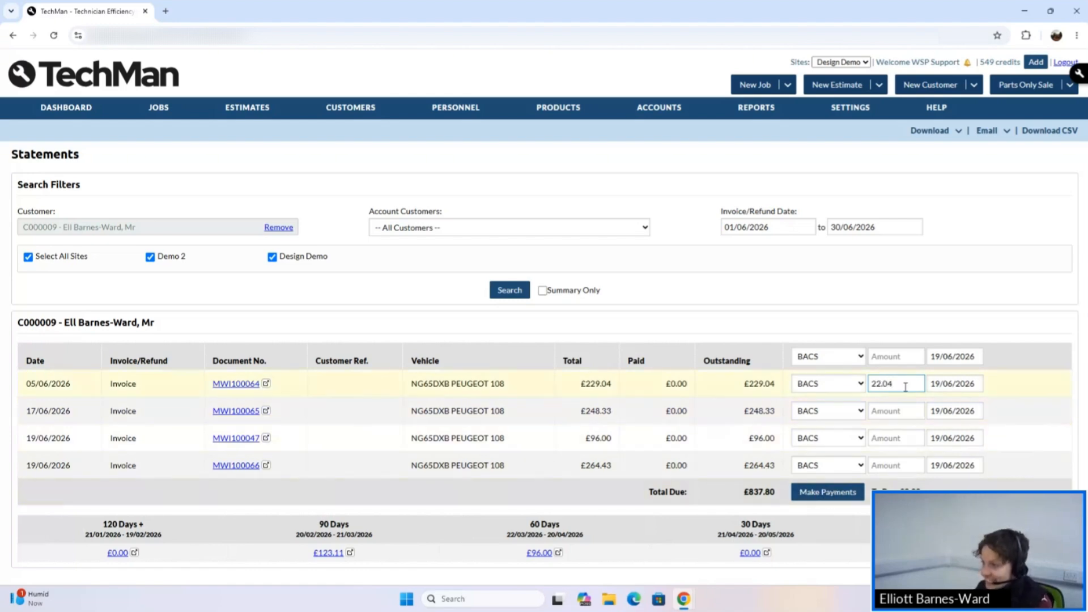
{"action": "left_click_drag", "start_coordinate": [905, 386], "coordinate": [874, 389]}
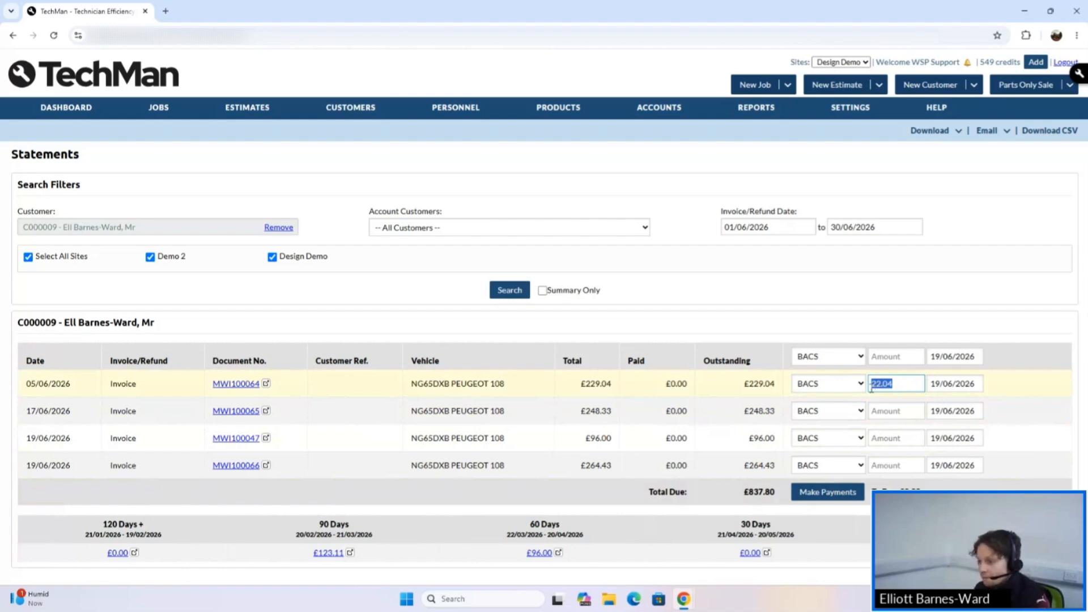
{"action": "key", "text": "BackSpace"}
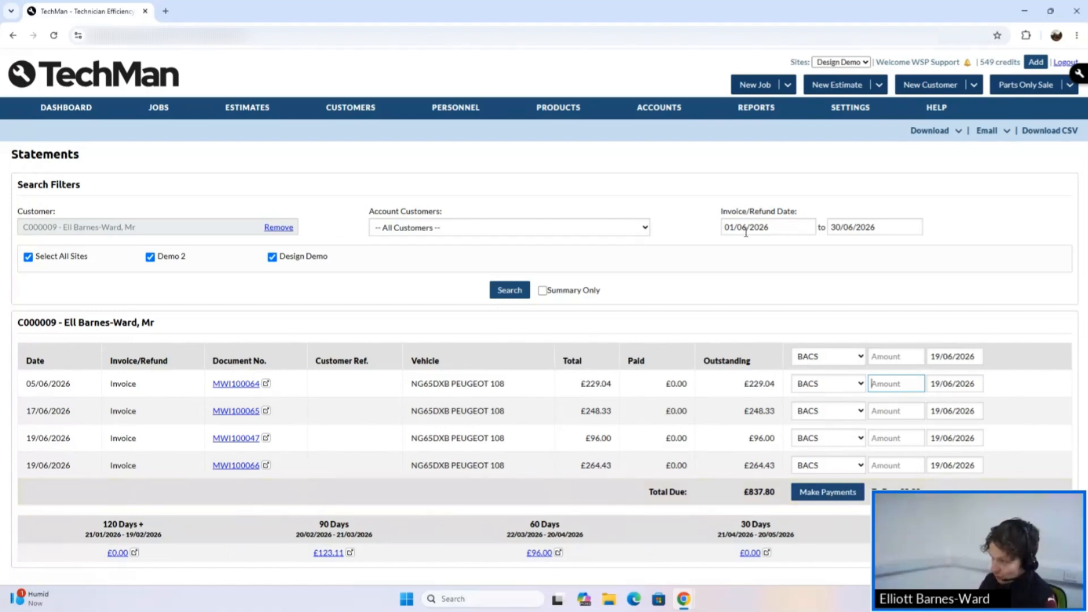
{"action": "left_click", "coordinate": [877, 227]}
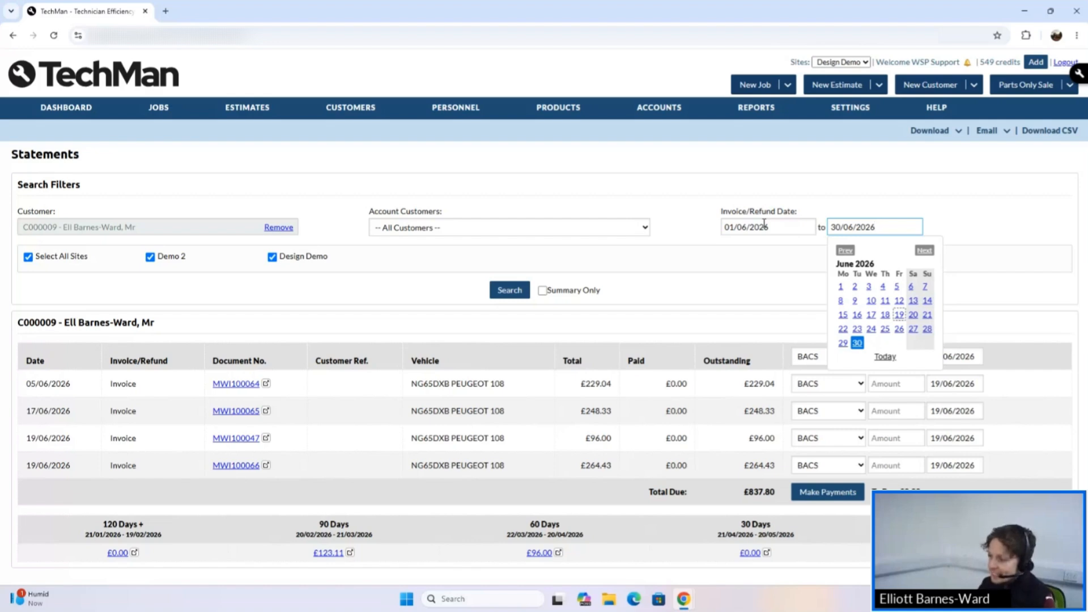
{"action": "left_click", "coordinate": [785, 286]}
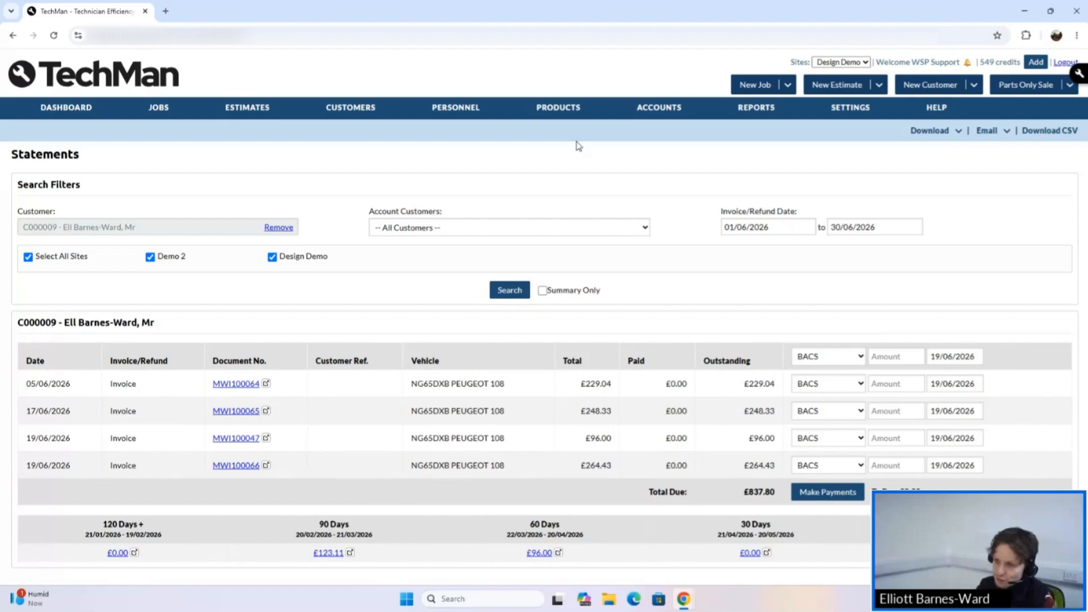
- Search the jobs list and open the Peugeot 108 job with status Booked and booking date 09/06/2026
{"action": "mouse_move", "coordinate": [158, 116]}
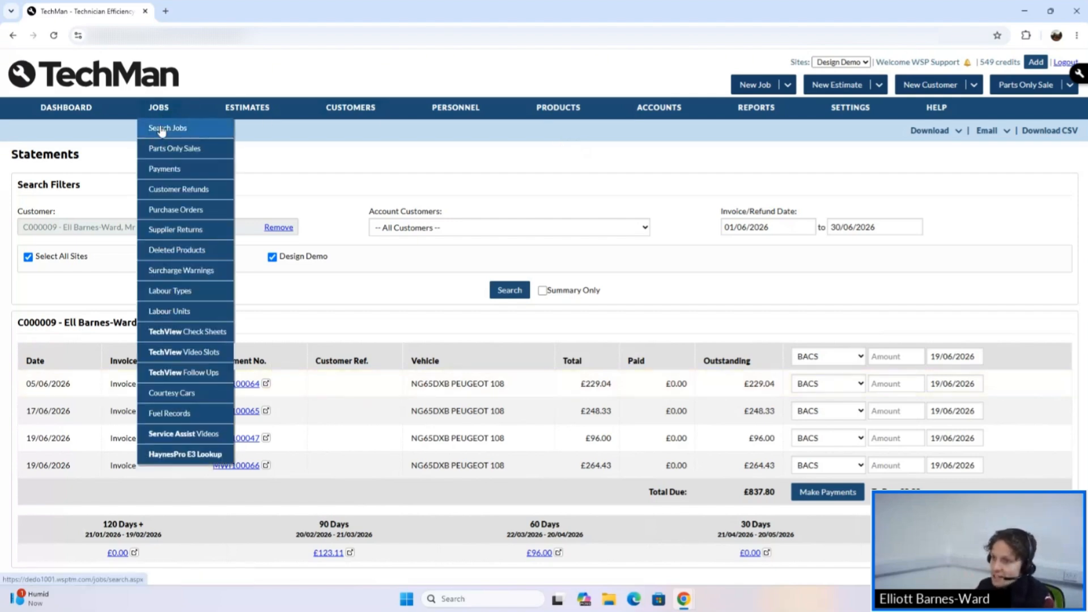
{"action": "left_click", "coordinate": [158, 127]}
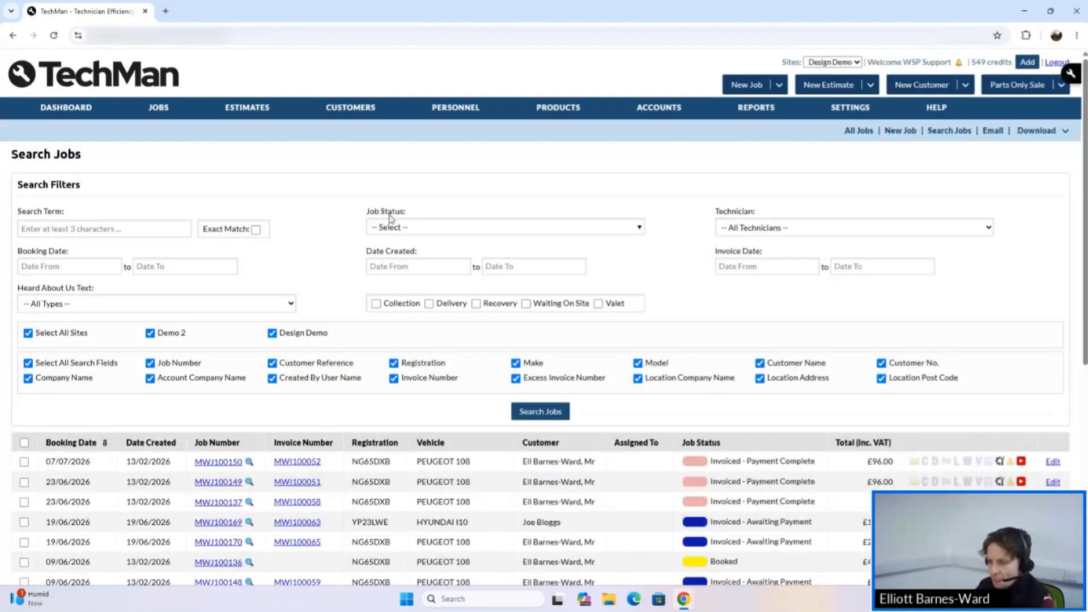
{"action": "left_click", "coordinate": [213, 544]}
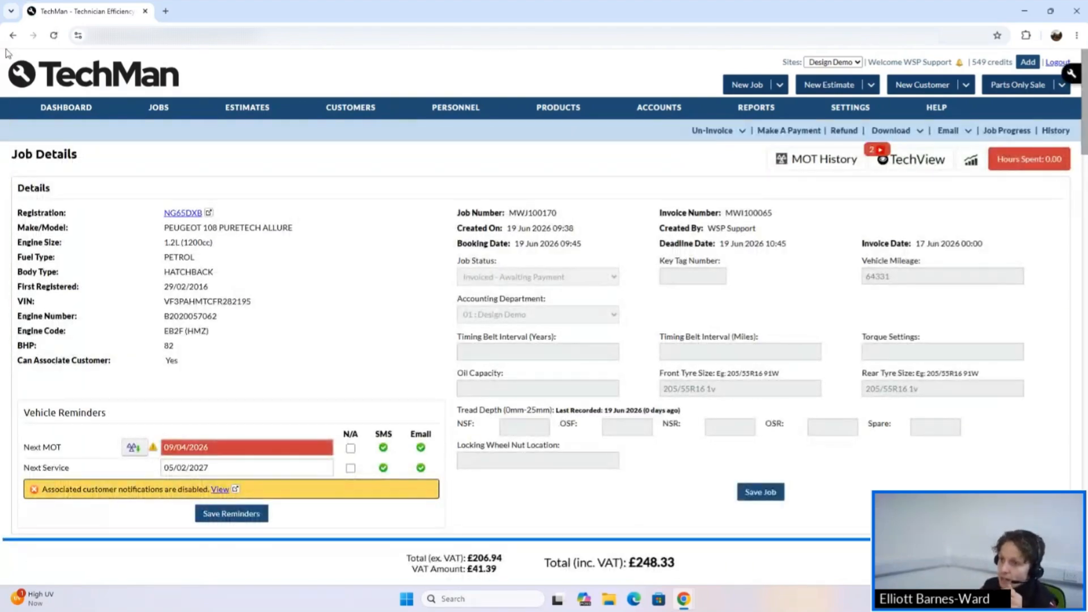
{"action": "left_click", "coordinate": [19, 29]}
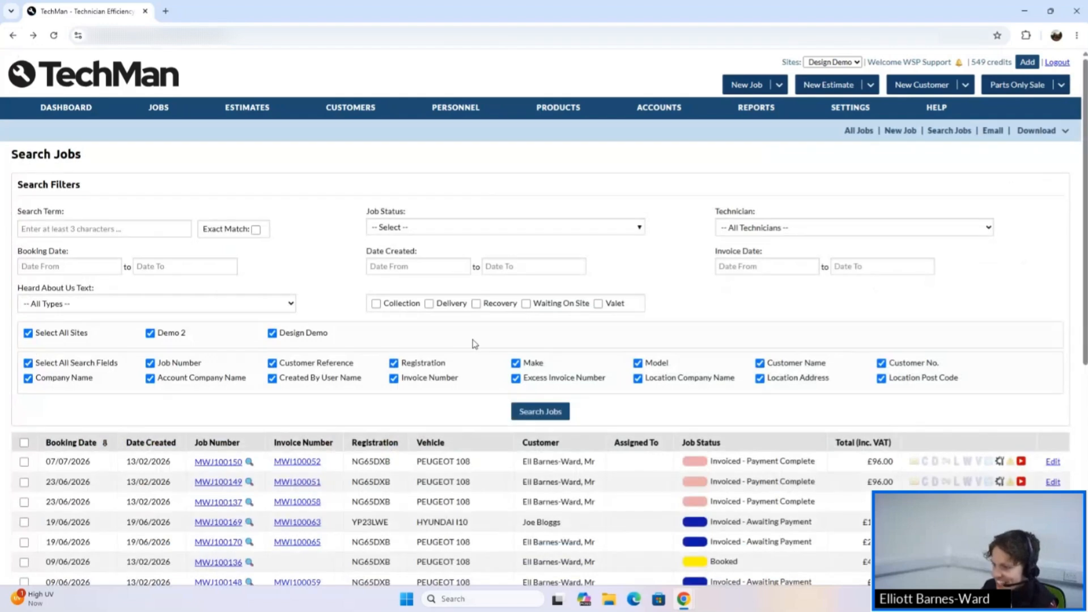
{"action": "scroll", "coordinate": [464, 371], "scroll_direction": "down", "scroll_amount": 3}
{"action": "left_click", "coordinate": [217, 392]}
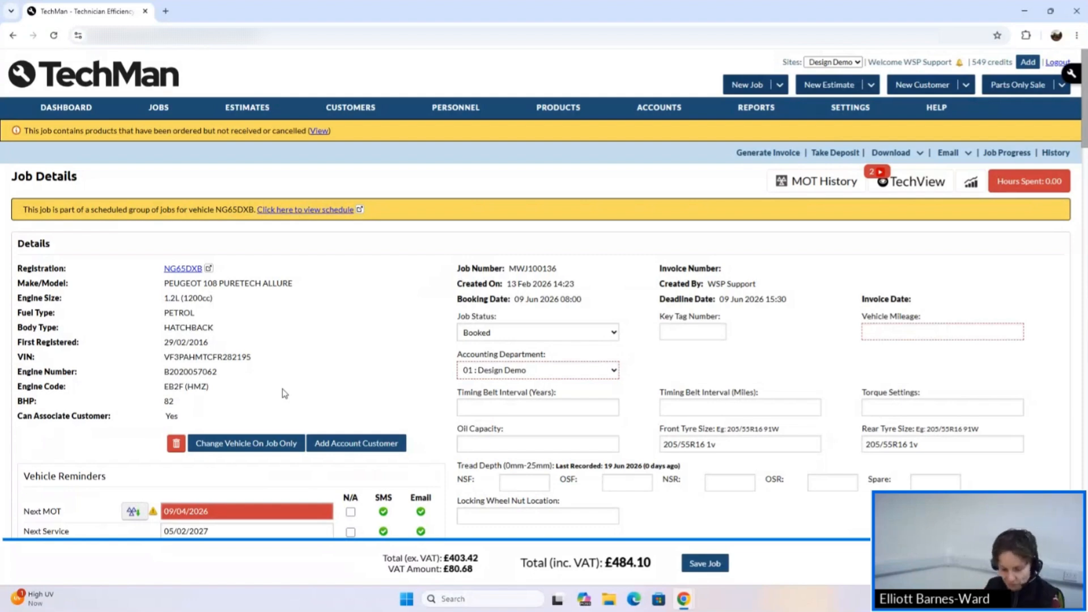
- Add two LAB1 Standard Labour units to the job, each with a quantity of 1.0 and no technician
{"action": "scroll", "coordinate": [284, 394], "scroll_direction": "down", "scroll_amount": 12}
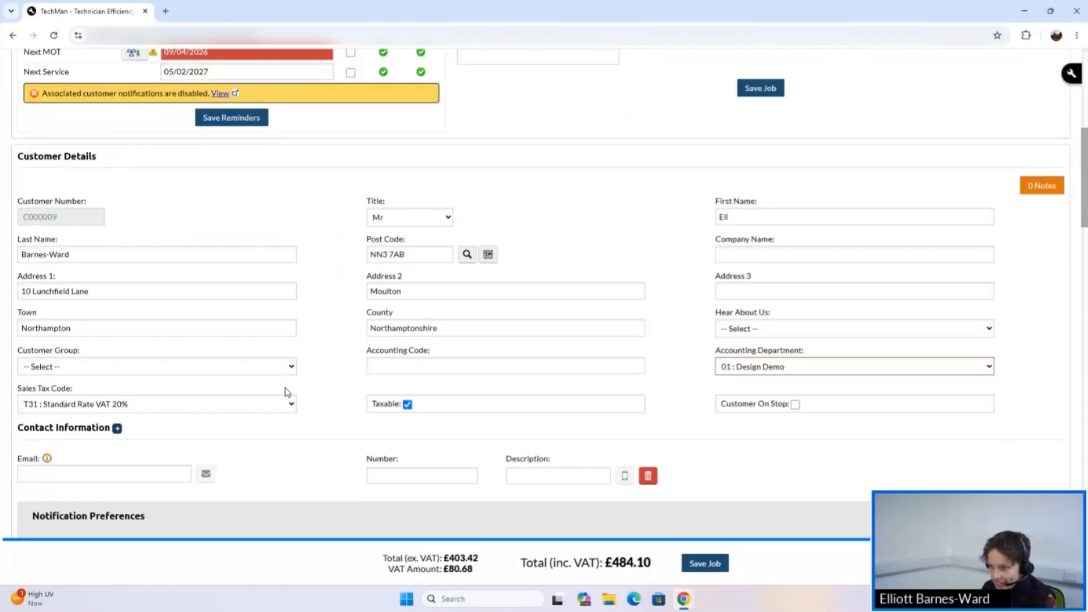
{"action": "scroll", "coordinate": [285, 391], "scroll_direction": "down", "scroll_amount": 6}
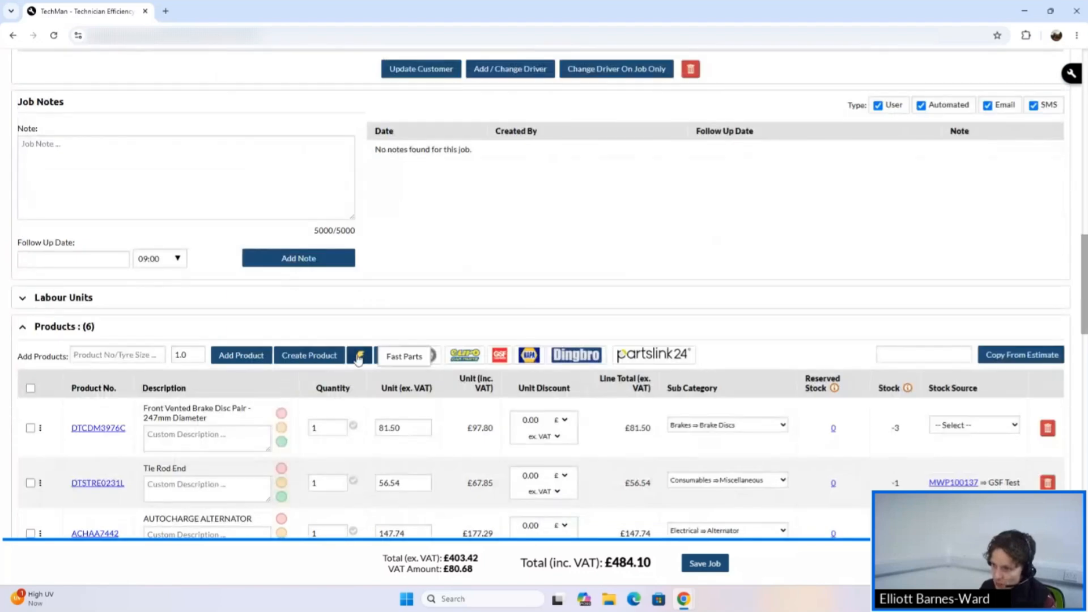
{"action": "scroll", "coordinate": [380, 357], "scroll_direction": "down", "scroll_amount": 7}
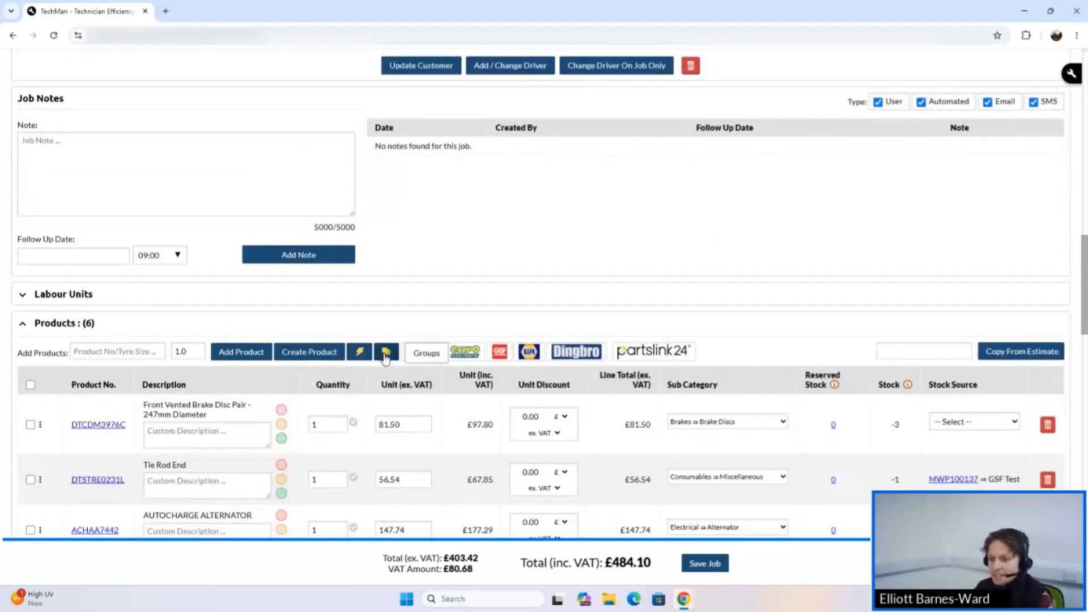
{"action": "scroll", "coordinate": [385, 353], "scroll_direction": "up", "scroll_amount": 6}
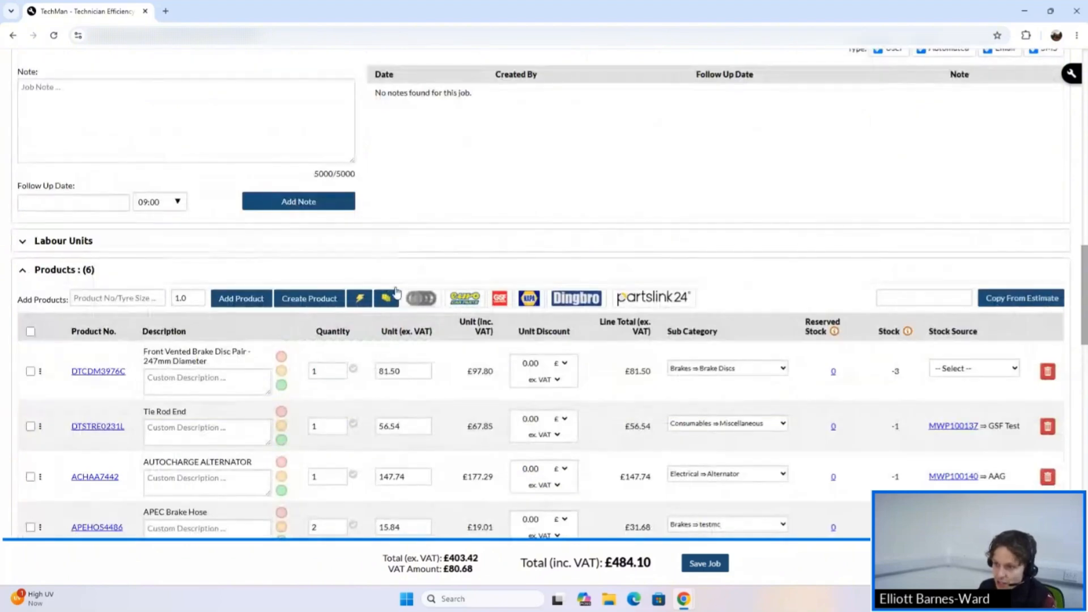
{"action": "left_click", "coordinate": [80, 243]}
{"action": "left_click", "coordinate": [132, 268]}
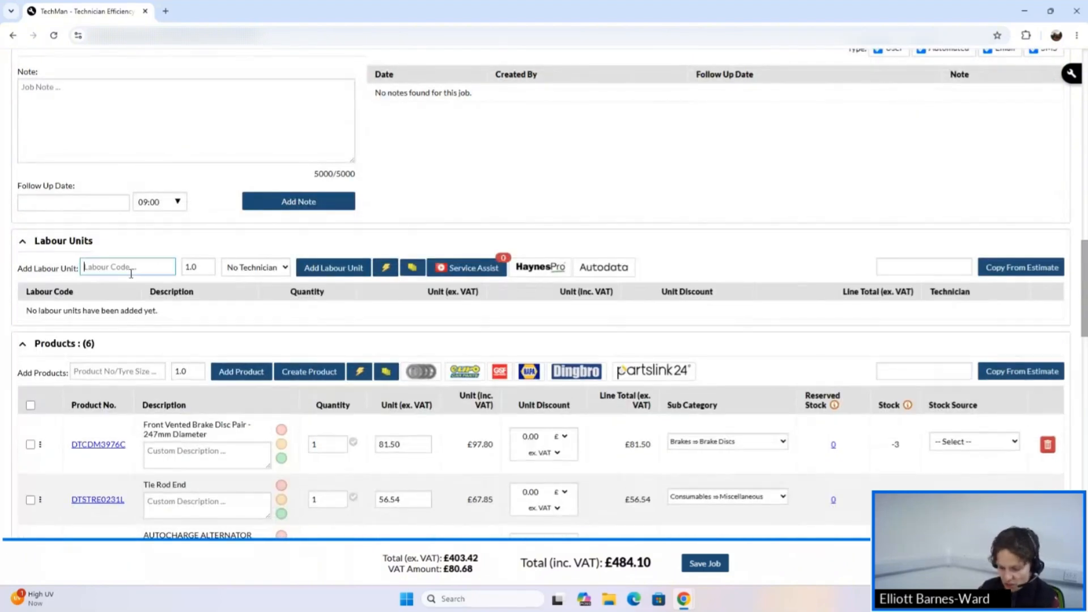
{"action": "type", "text": "LAB1"}
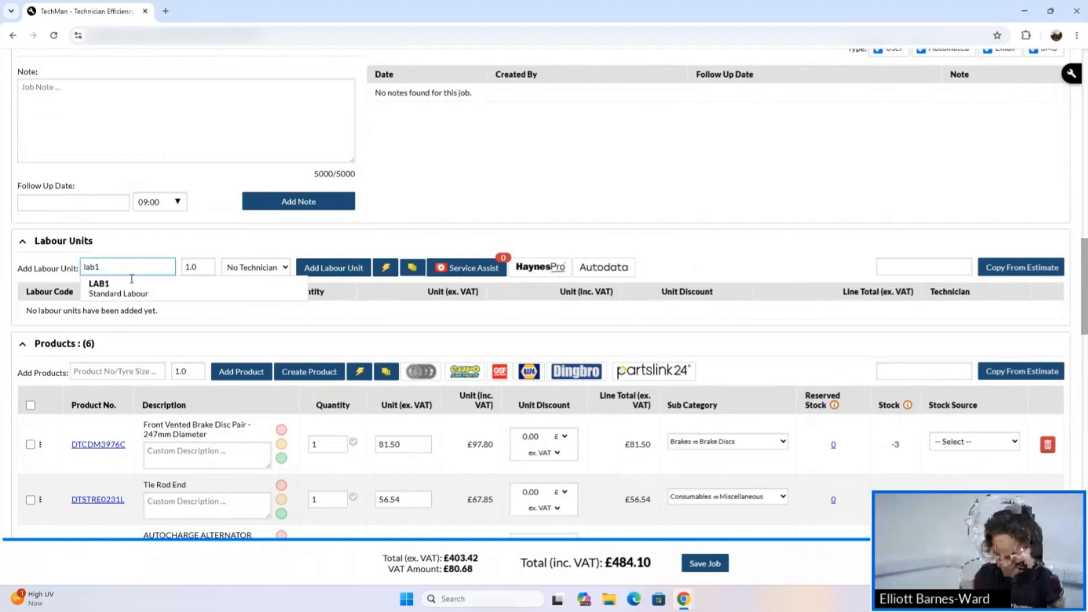
{"action": "left_click", "coordinate": [334, 267]}
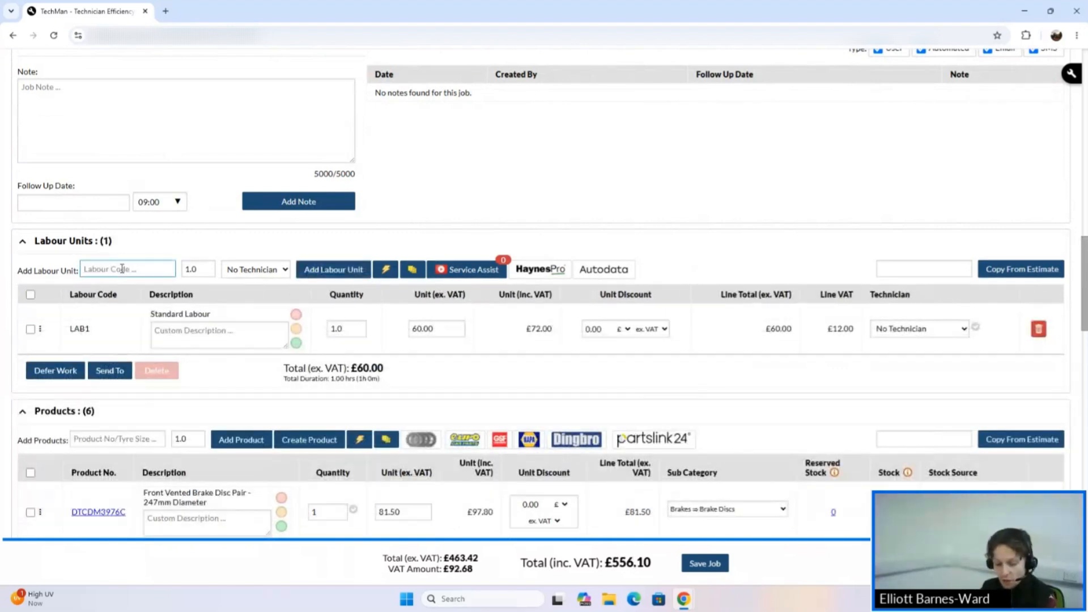
{"action": "type", "text": "lab"}
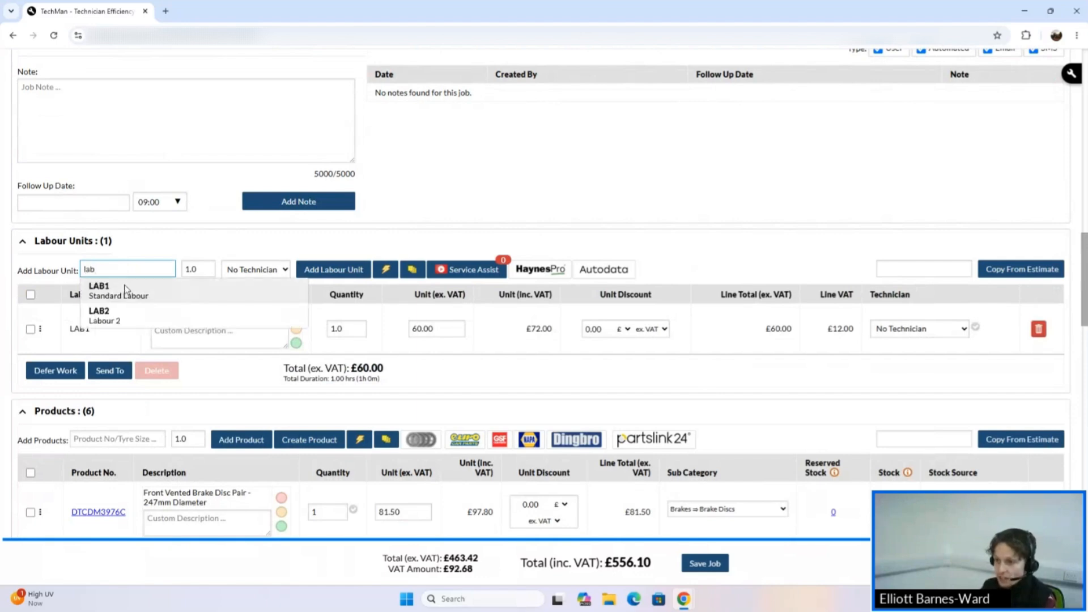
{"action": "left_click", "coordinate": [114, 288]}
{"action": "left_click", "coordinate": [340, 269]}
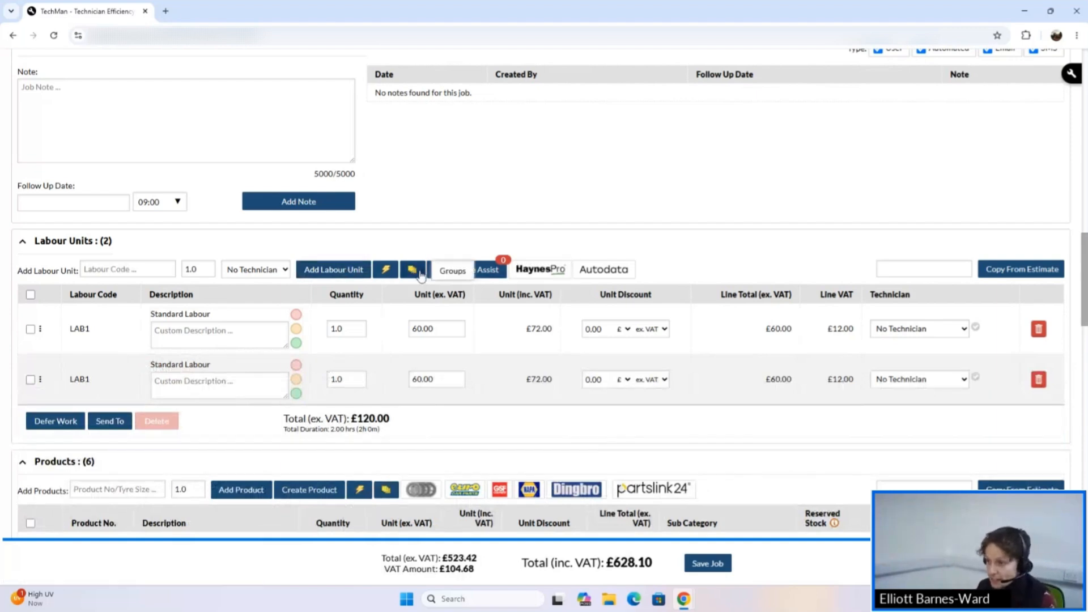
- Add a group named "Brakes" to the job's labour units
{"action": "left_click", "coordinate": [448, 270]}
{"action": "left_click", "coordinate": [447, 299]}
{"action": "type", "text": "Brakes"}
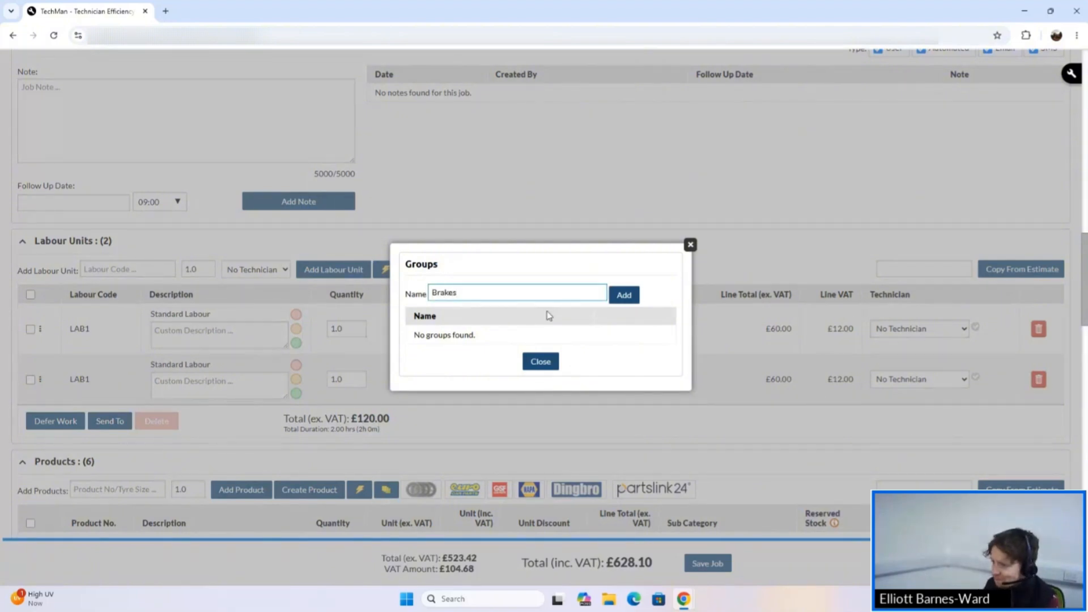
{"action": "left_click", "coordinate": [626, 296]}
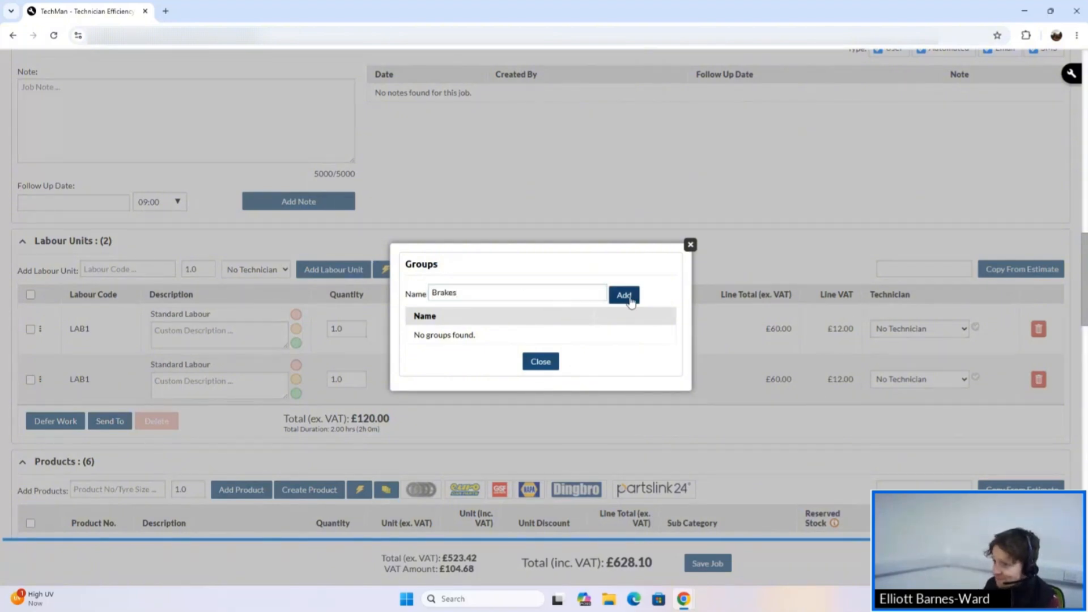
- Add a group named "Engine", and place the first LAB1 labour unit under Brakes and the second under Engine
{"action": "left_click", "coordinate": [513, 284]}
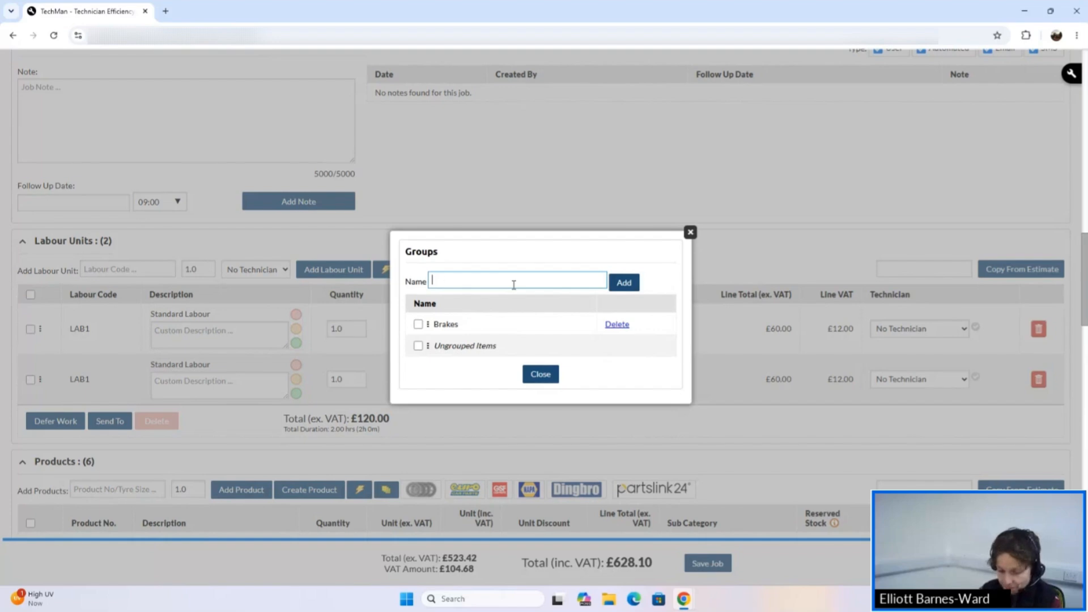
{"action": "type", "text": "Engine"}
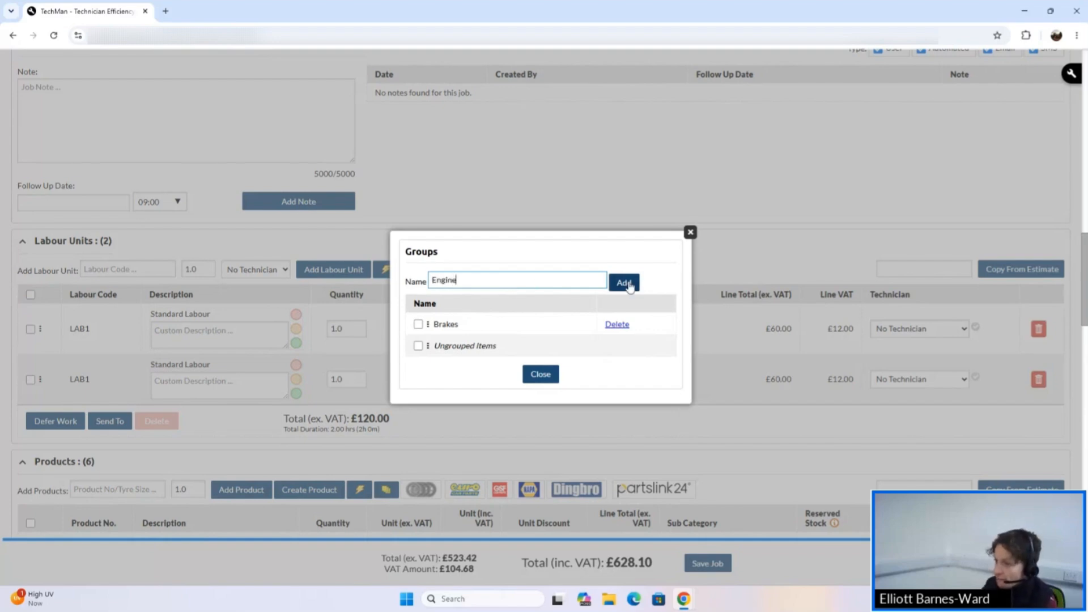
{"action": "left_click", "coordinate": [630, 283]}
{"action": "left_click", "coordinate": [541, 384]}
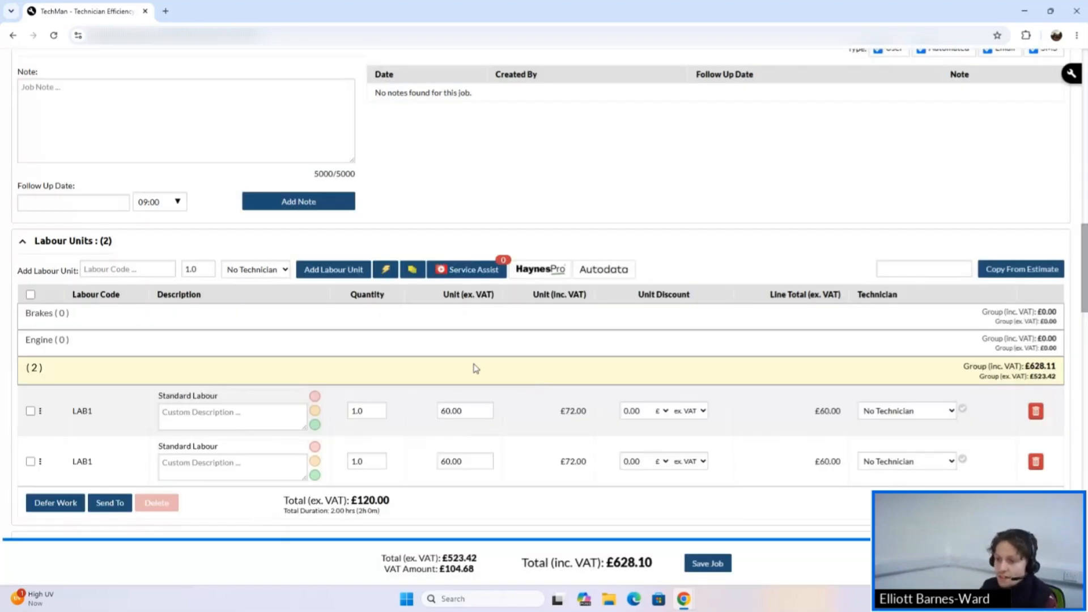
{"action": "left_click_drag", "start_coordinate": [40, 411], "coordinate": [84, 353]}
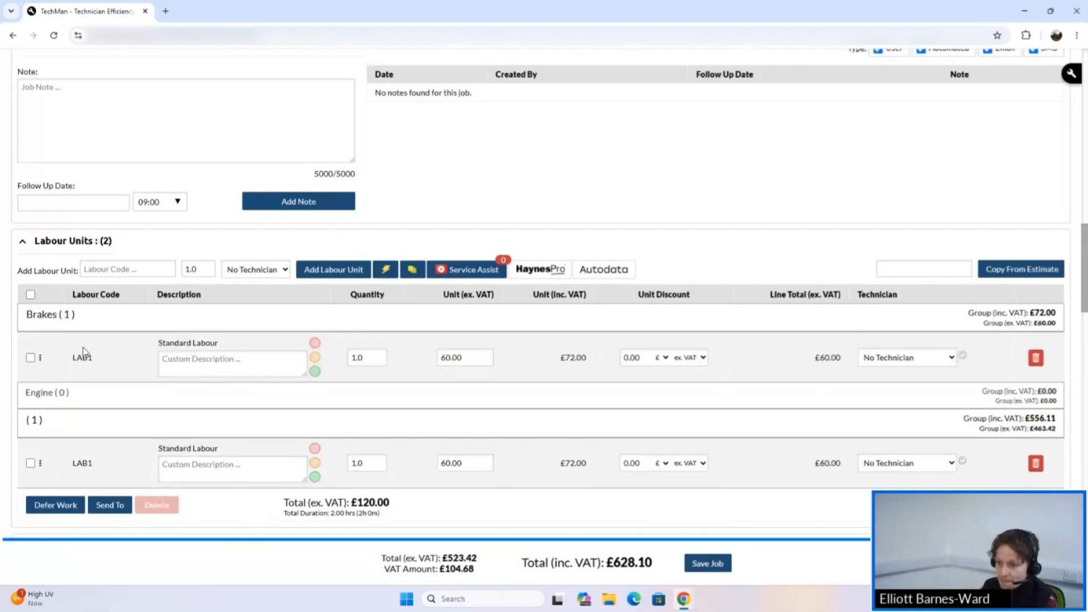
{"action": "mouse_move", "coordinate": [40, 463]}
{"action": "left_mouse_down"}
{"action": "mouse_move", "coordinate": [88, 420]}
{"action": "mouse_move", "coordinate": [56, 449]}
{"action": "left_mouse_up"}
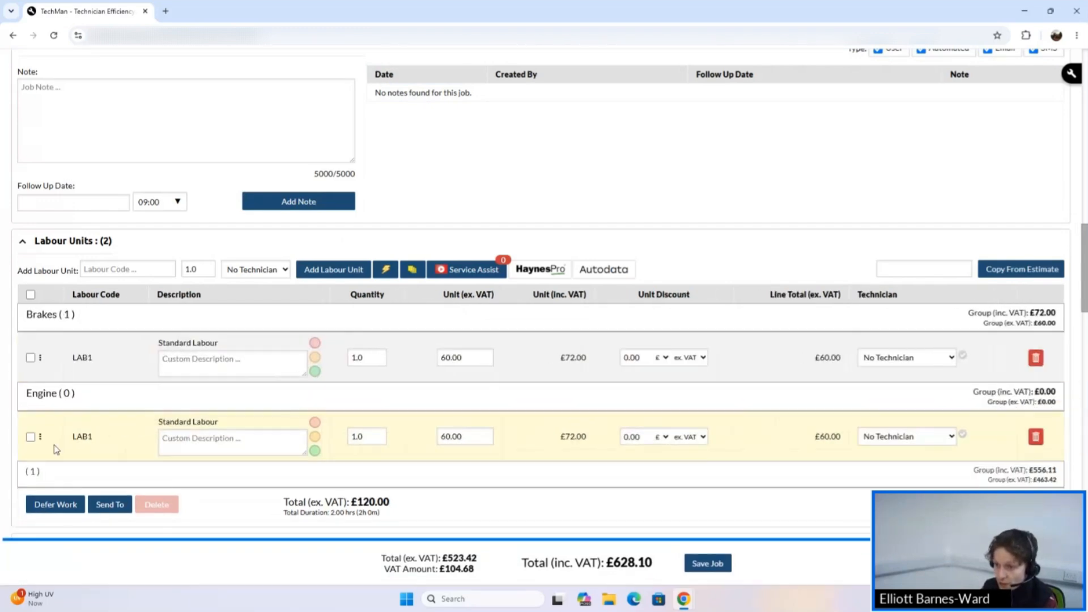
- Move the brake disc pair and both APEC brake hoses into Brakes, and the tie rod end, alternator and VALEO REPSET kit into Engine
{"action": "scroll", "coordinate": [90, 429], "scroll_direction": "down", "scroll_amount": 7}
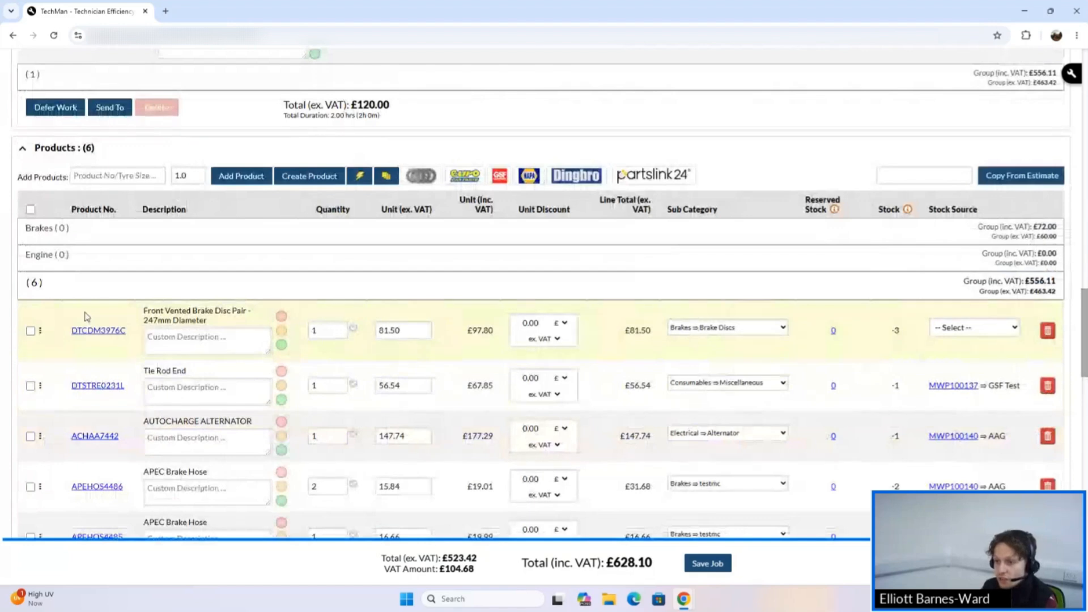
{"action": "left_click_drag", "start_coordinate": [40, 330], "coordinate": [45, 297]}
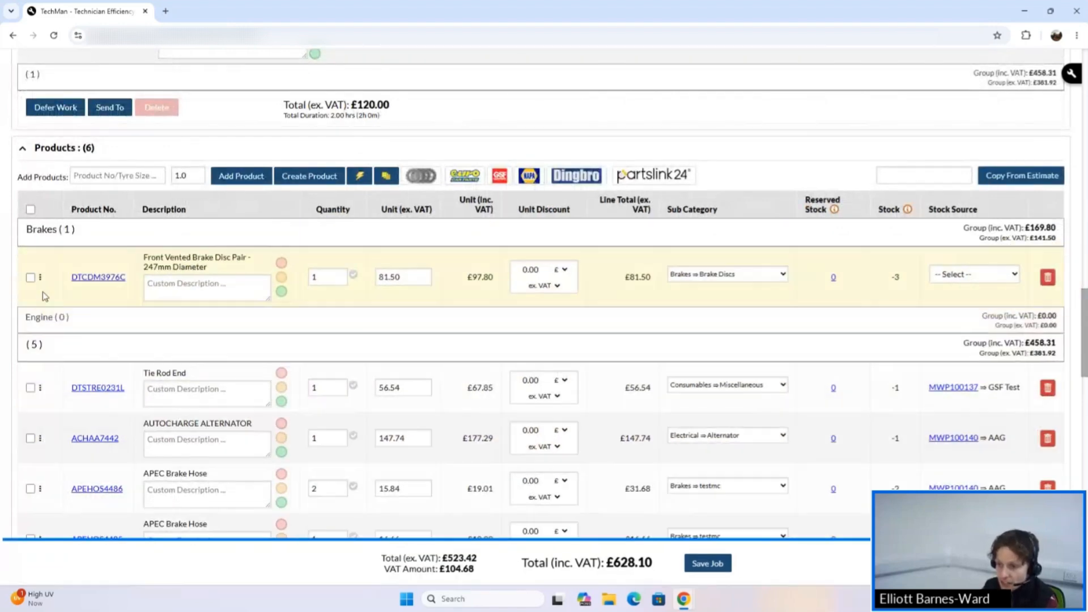
{"action": "left_click_drag", "start_coordinate": [36, 385], "coordinate": [57, 347]}
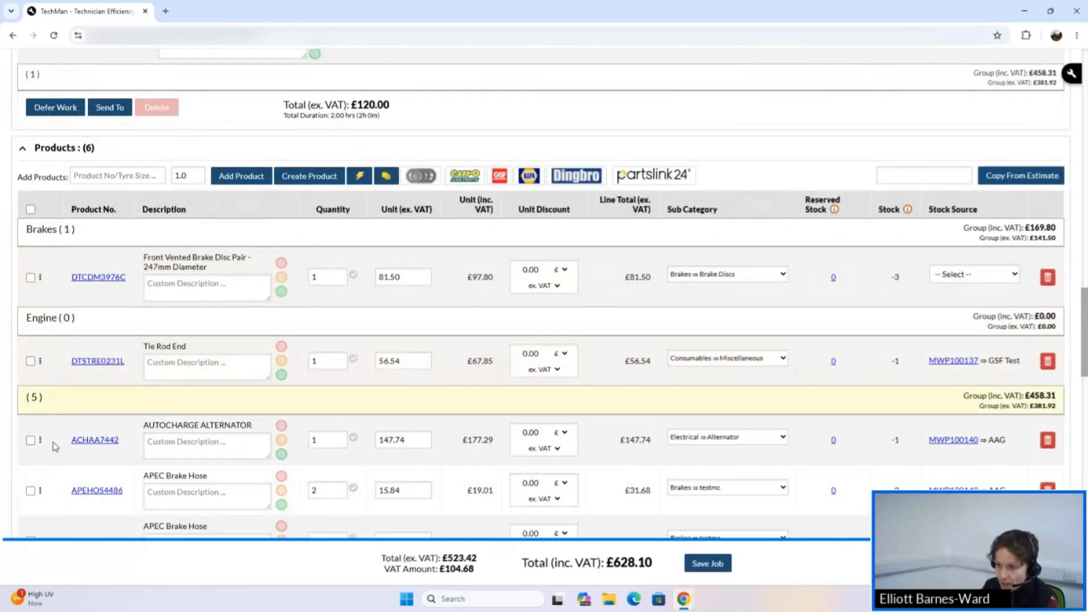
{"action": "left_click_drag", "start_coordinate": [41, 441], "coordinate": [76, 219]}
{"action": "scroll", "coordinate": [65, 410], "scroll_direction": "down", "scroll_amount": 2}
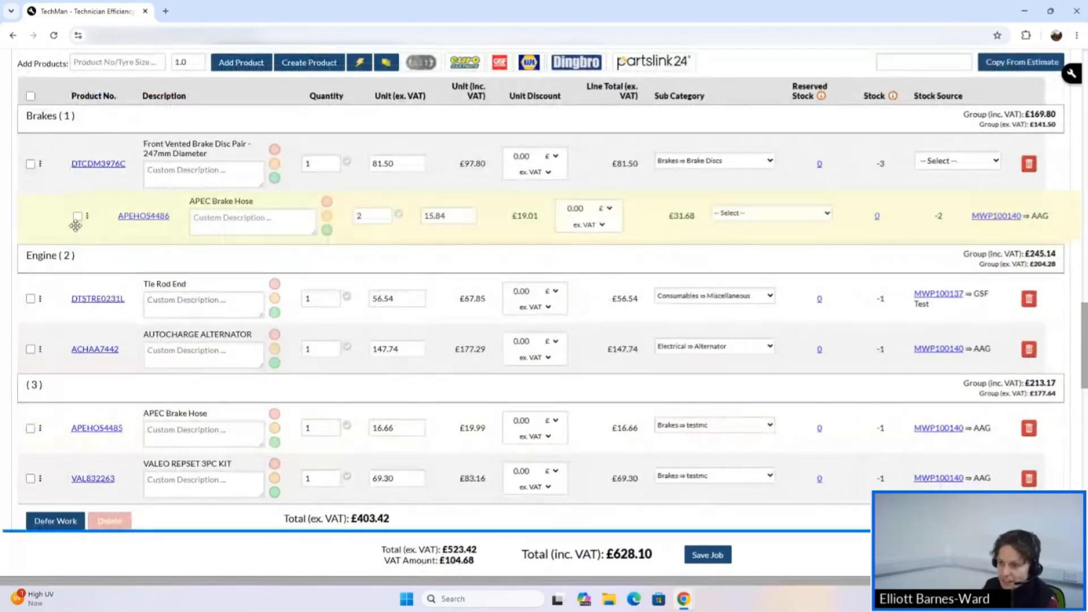
{"action": "scroll", "coordinate": [91, 335], "scroll_direction": "down", "scroll_amount": 1}
{"action": "left_click_drag", "start_coordinate": [39, 372], "coordinate": [90, 192]}
{"action": "left_click_drag", "start_coordinate": [42, 419], "coordinate": [71, 379]}
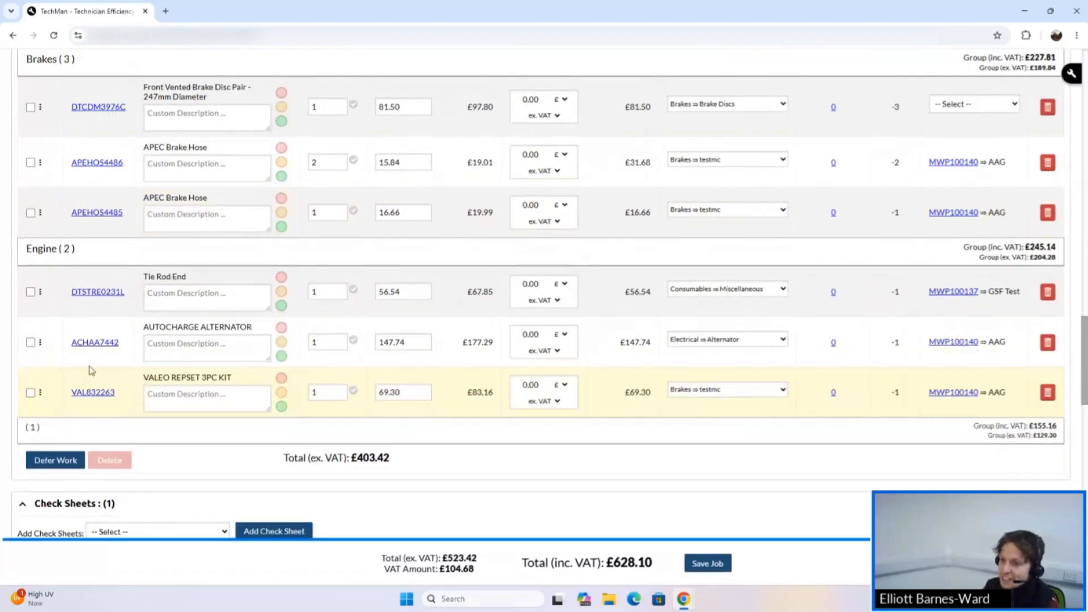
- Reposition the VALEO REPSET kit and the second LAB1 labour unit within the Engine group, and save the job
{"action": "scroll", "coordinate": [304, 334], "scroll_direction": "up", "scroll_amount": 8}
{"action": "scroll", "coordinate": [304, 334], "scroll_direction": "down", "scroll_amount": 2}
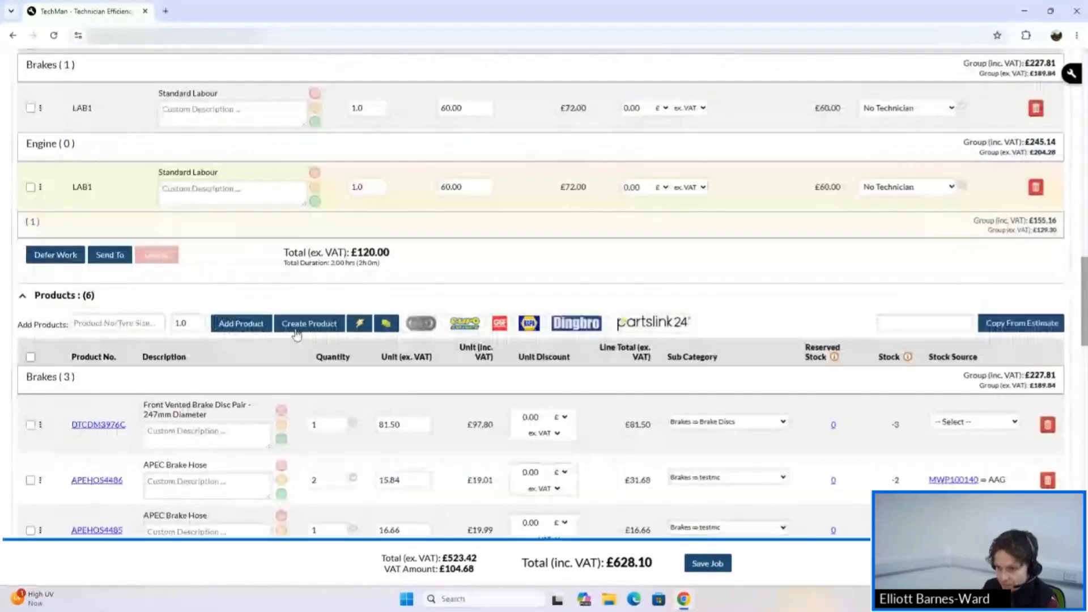
{"action": "scroll", "coordinate": [296, 336], "scroll_direction": "down", "scroll_amount": 4}
{"action": "left_click_drag", "start_coordinate": [39, 447], "coordinate": [46, 439]}
{"action": "scroll", "coordinate": [120, 236], "scroll_direction": "up", "scroll_amount": 6}
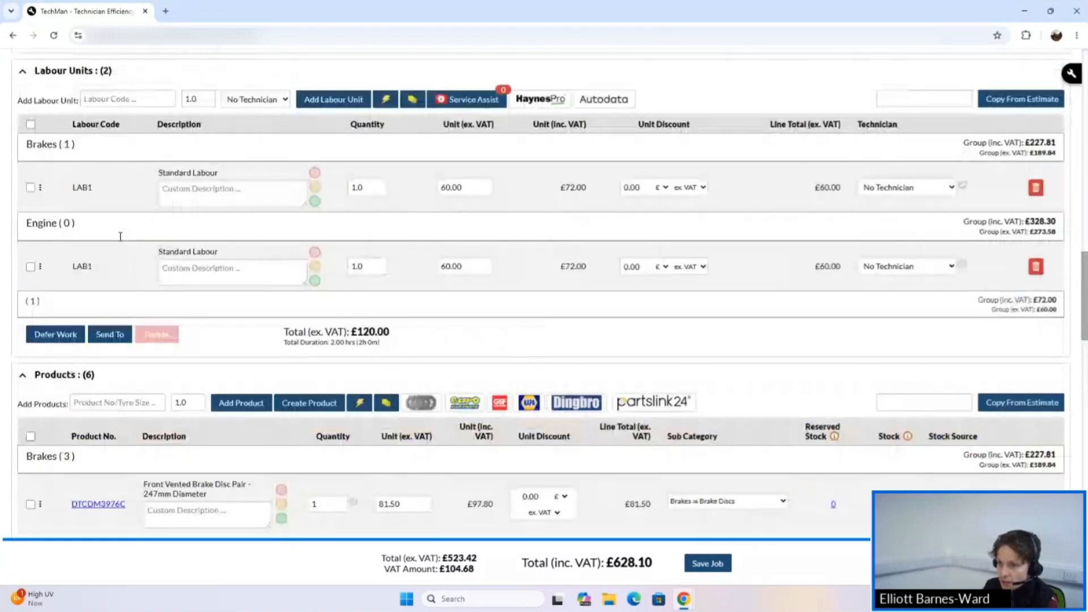
{"action": "left_click_drag", "start_coordinate": [42, 267], "coordinate": [49, 266]}
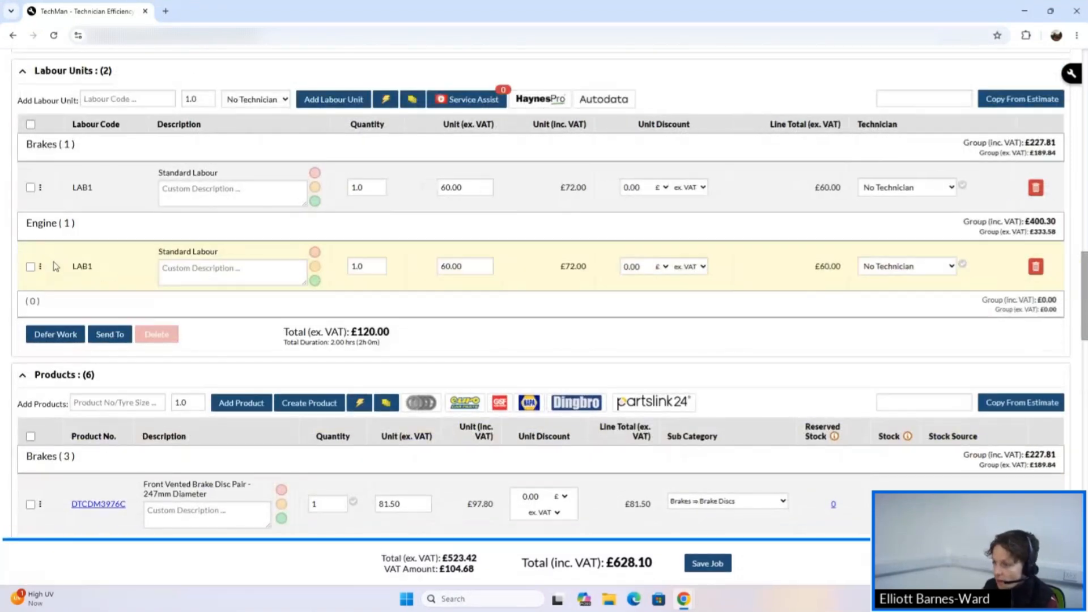
{"action": "left_click", "coordinate": [701, 563]}
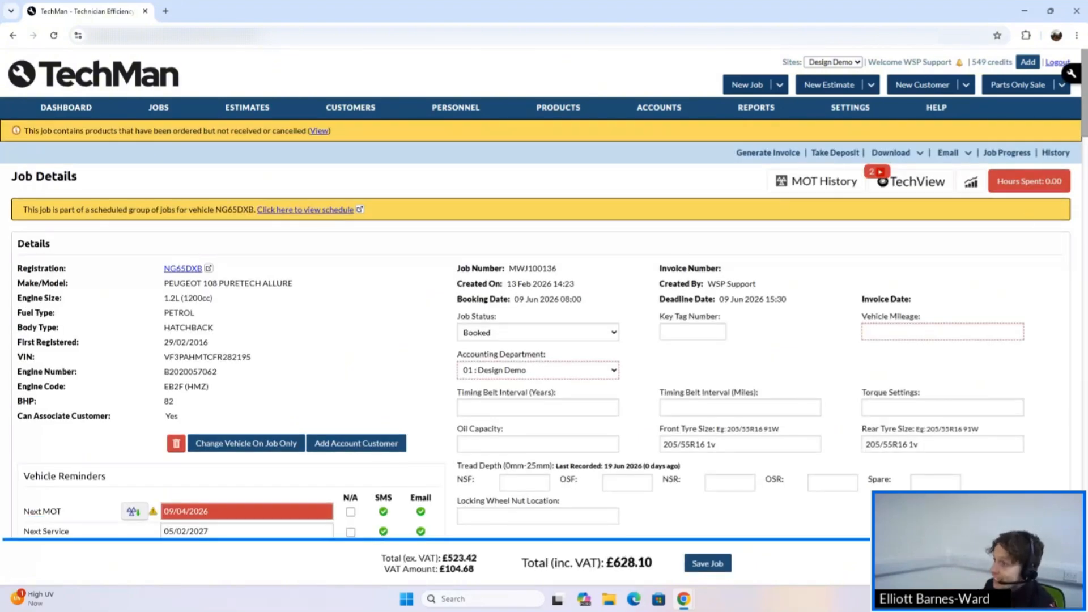
- View the job's Itemised Pro Forma Invoice, examine the lines grouped under Brakes and Engine, and close it
{"action": "left_click", "coordinate": [881, 171]}
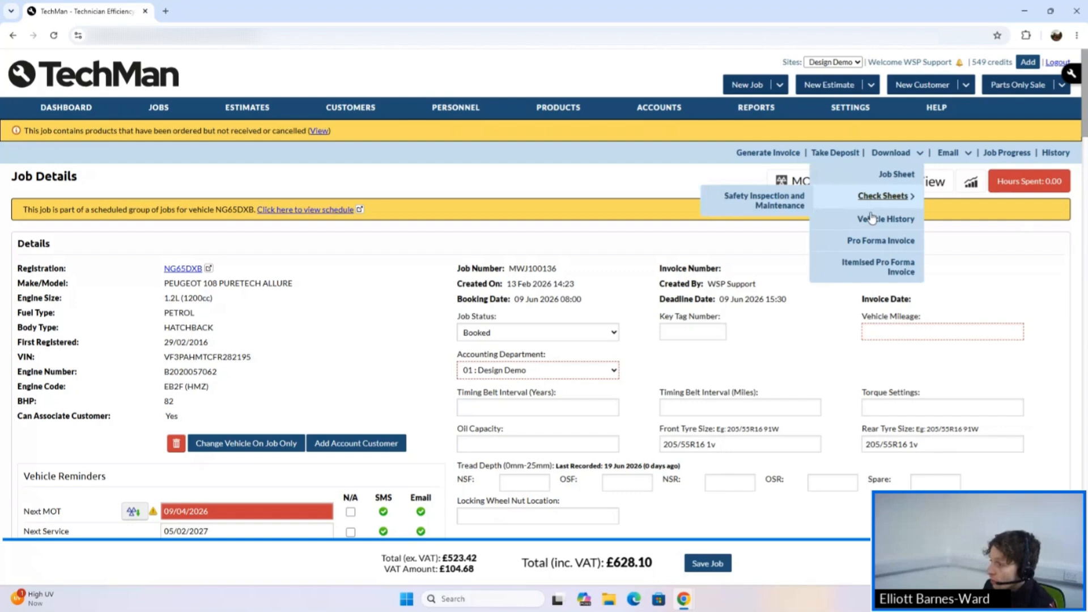
{"action": "left_click", "coordinate": [874, 261]}
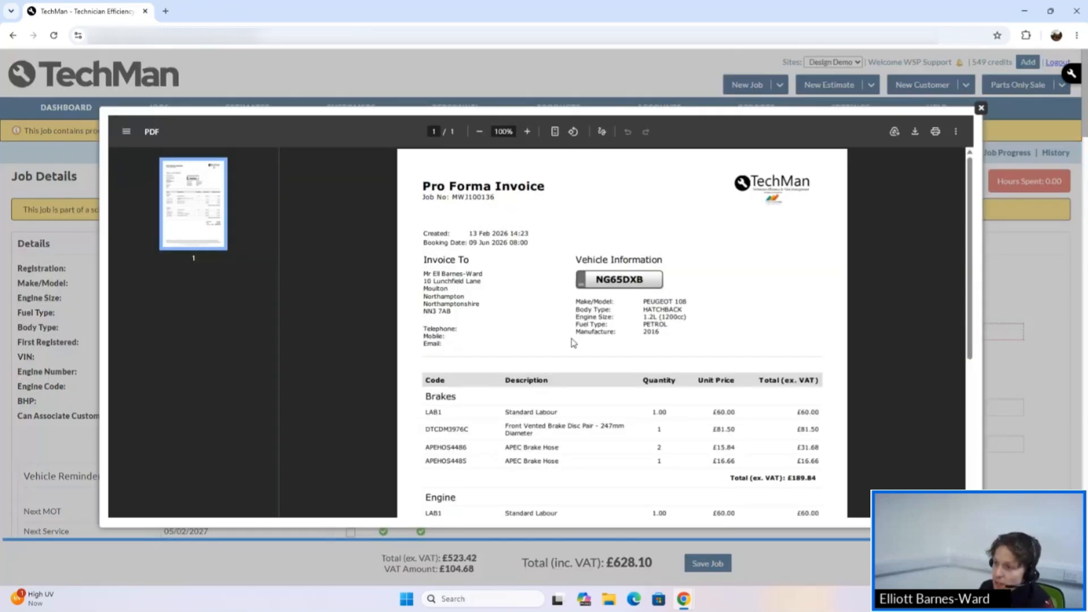
{"action": "scroll", "coordinate": [574, 343], "scroll_direction": "down", "scroll_amount": 2}
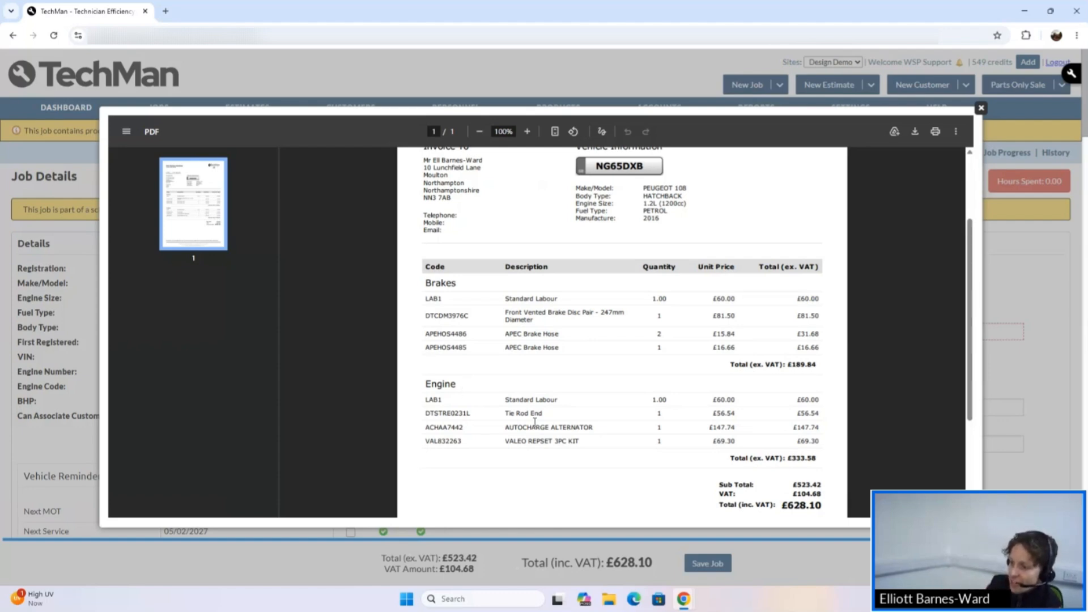
{"action": "left_click_drag", "start_coordinate": [474, 414], "coordinate": [425, 412]}
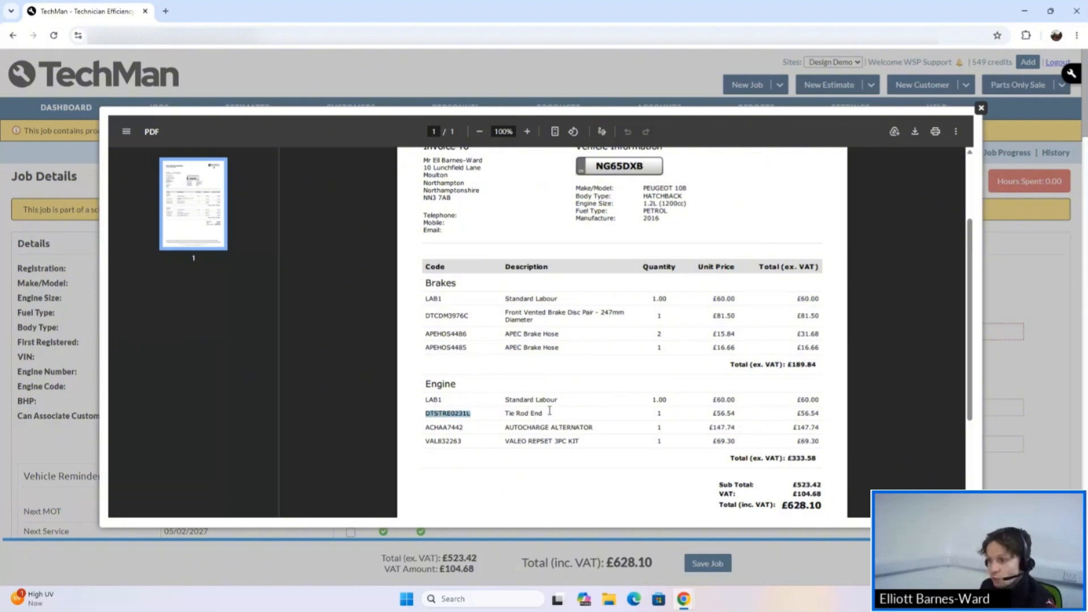
{"action": "left_click_drag", "start_coordinate": [544, 414], "coordinate": [505, 415]}
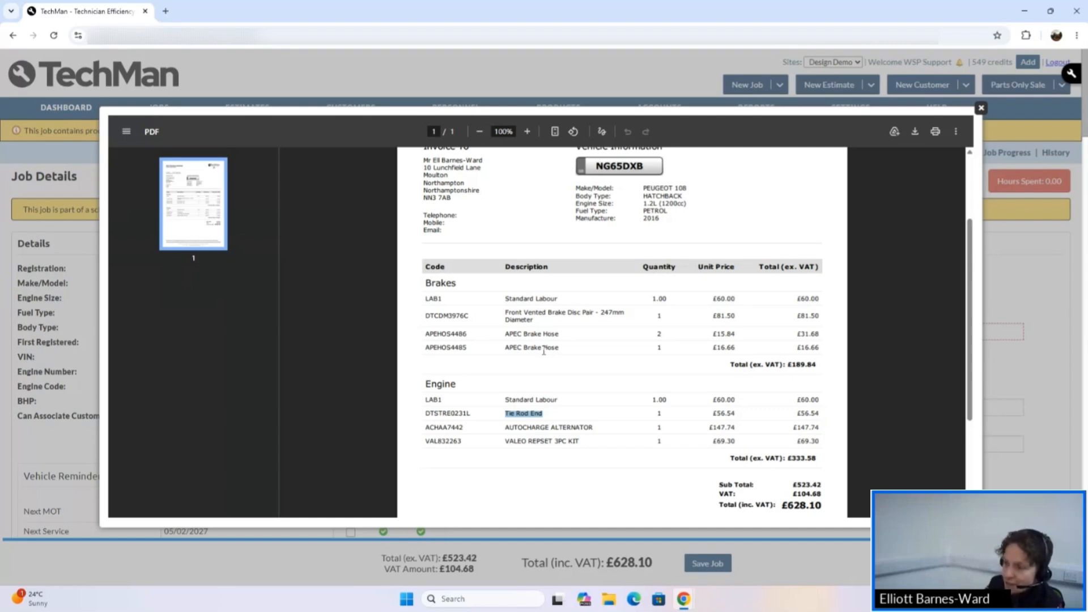
{"action": "left_click_drag", "start_coordinate": [542, 347], "coordinate": [525, 350]}
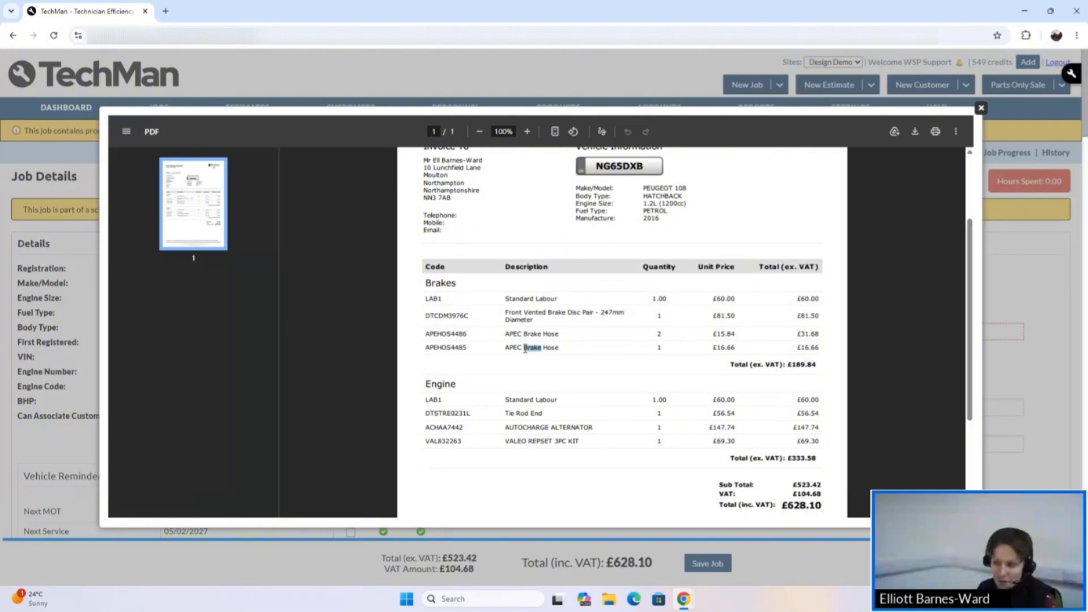
{"action": "left_click", "coordinate": [981, 108]}
- Add the fast parts 5W30 1L, CONSUMABLES, FILTER, SUNDRIES and TESTING167 (1L) to the job, with quantity 1 each
{"action": "scroll", "coordinate": [478, 272], "scroll_direction": "down", "scroll_amount": 15}
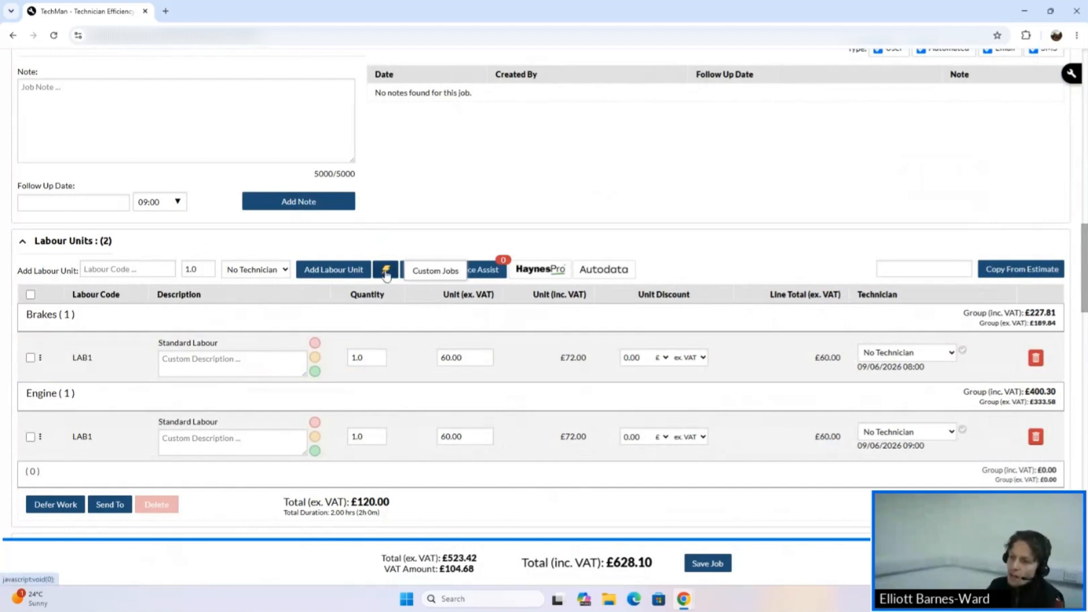
{"action": "scroll", "coordinate": [386, 275], "scroll_direction": "down", "scroll_amount": 3}
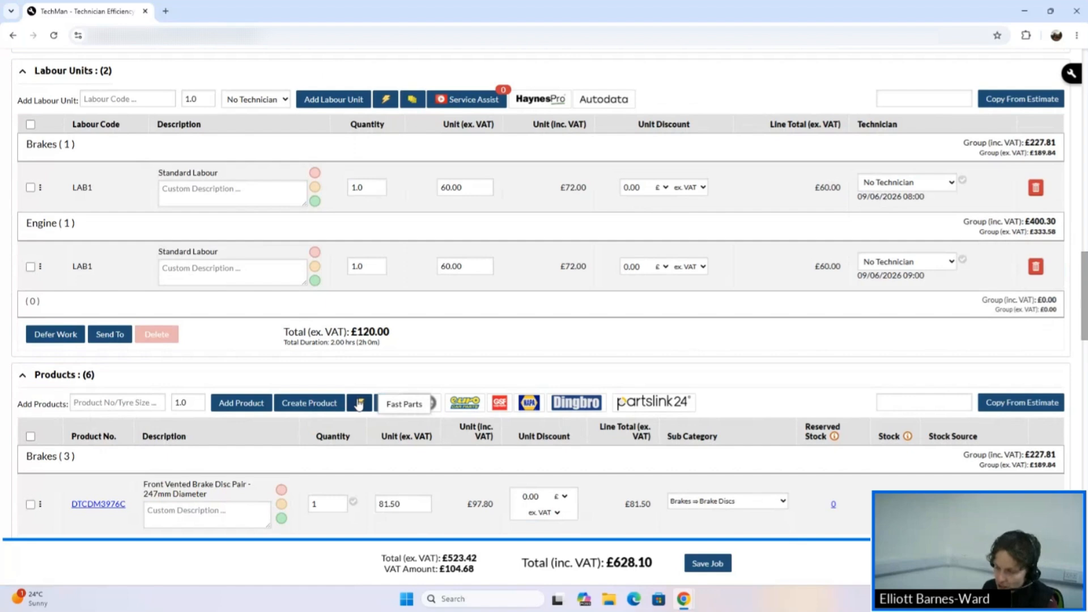
{"action": "left_click", "coordinate": [359, 404]}
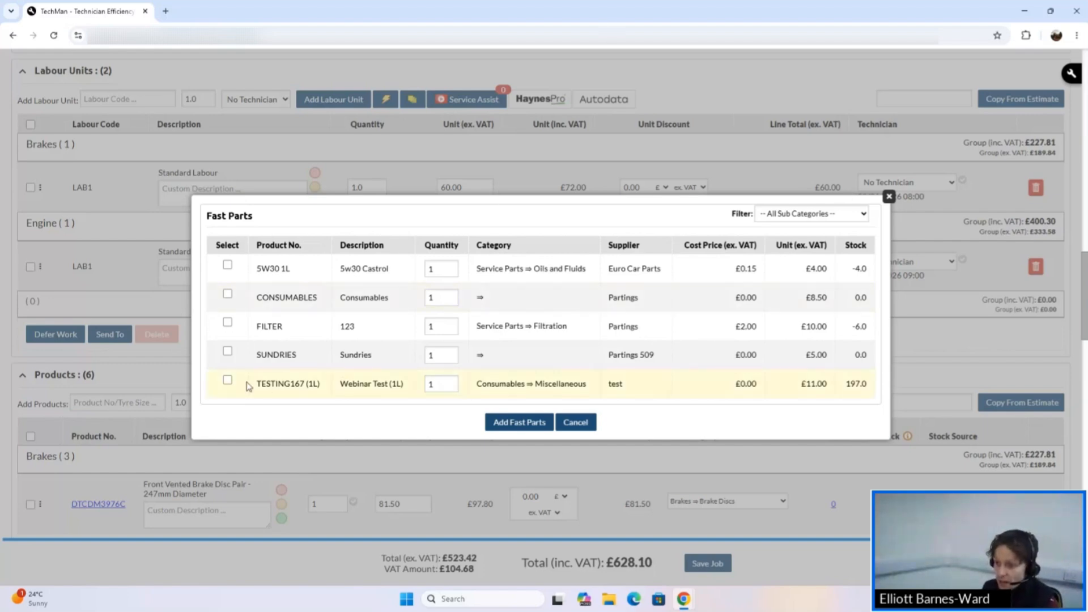
{"action": "left_click", "coordinate": [227, 380]}
{"action": "left_click", "coordinate": [228, 351]}
{"action": "left_click", "coordinate": [227, 323]}
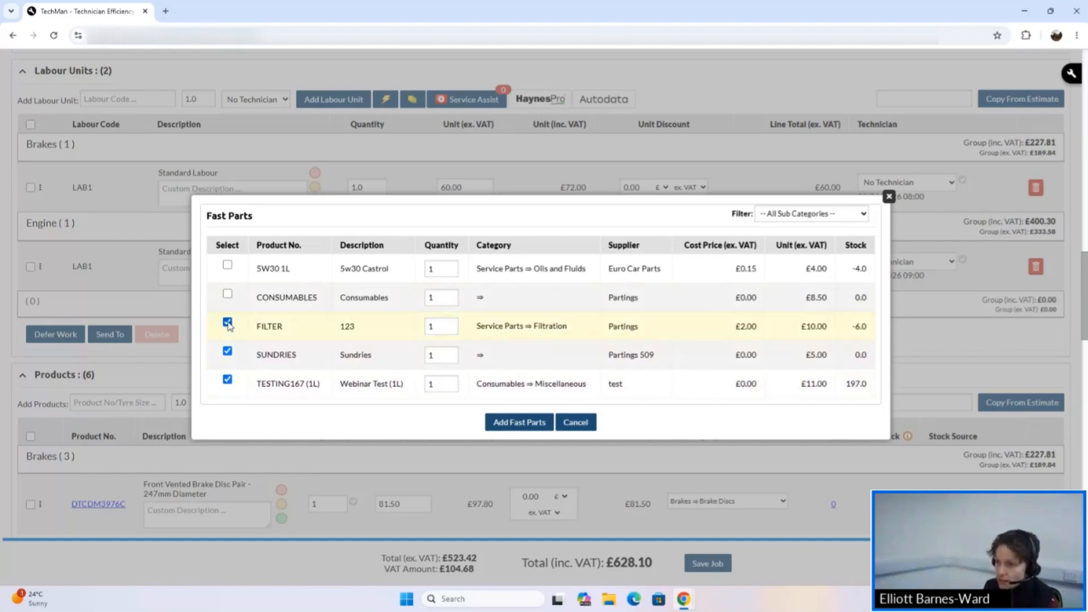
{"action": "left_click", "coordinate": [227, 294]}
{"action": "left_click", "coordinate": [228, 265]}
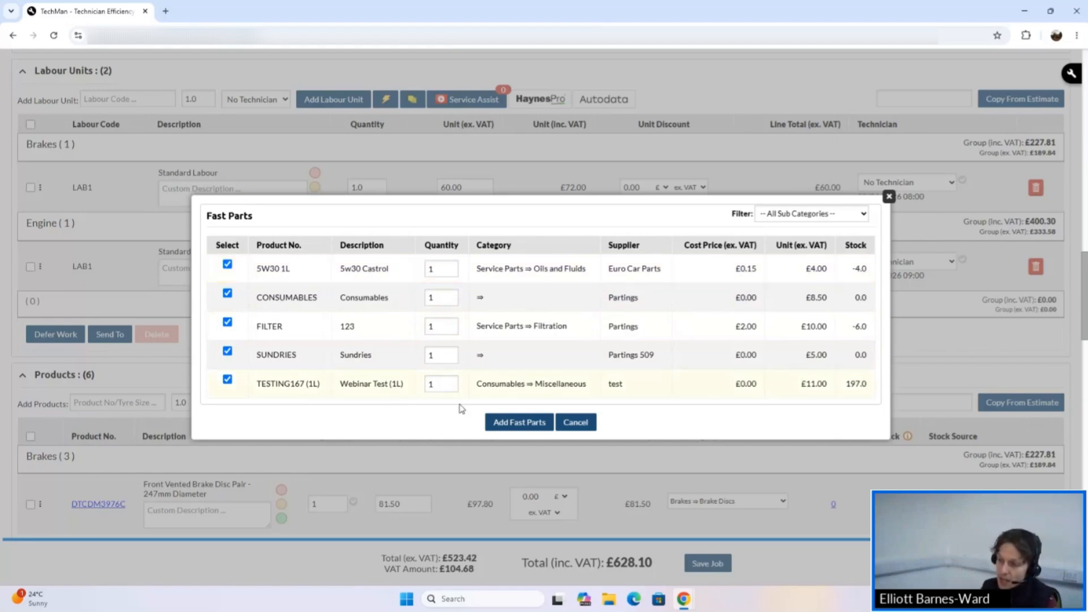
{"action": "left_click", "coordinate": [520, 423]}
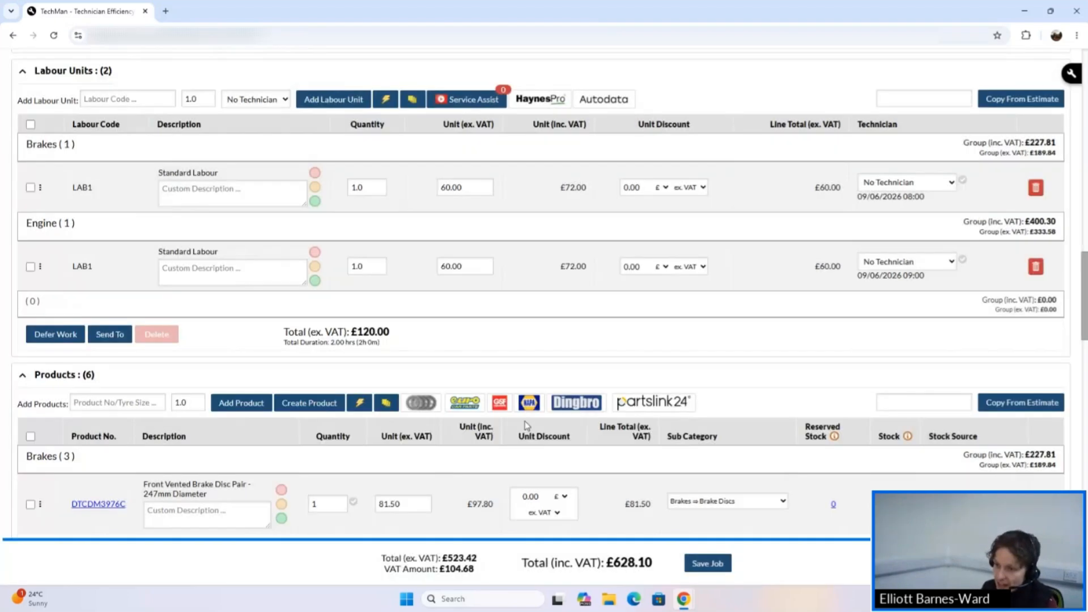
{"action": "scroll", "coordinate": [447, 321], "scroll_direction": "down", "scroll_amount": 2}
{"action": "scroll", "coordinate": [447, 321], "scroll_direction": "down", "scroll_amount": 10}
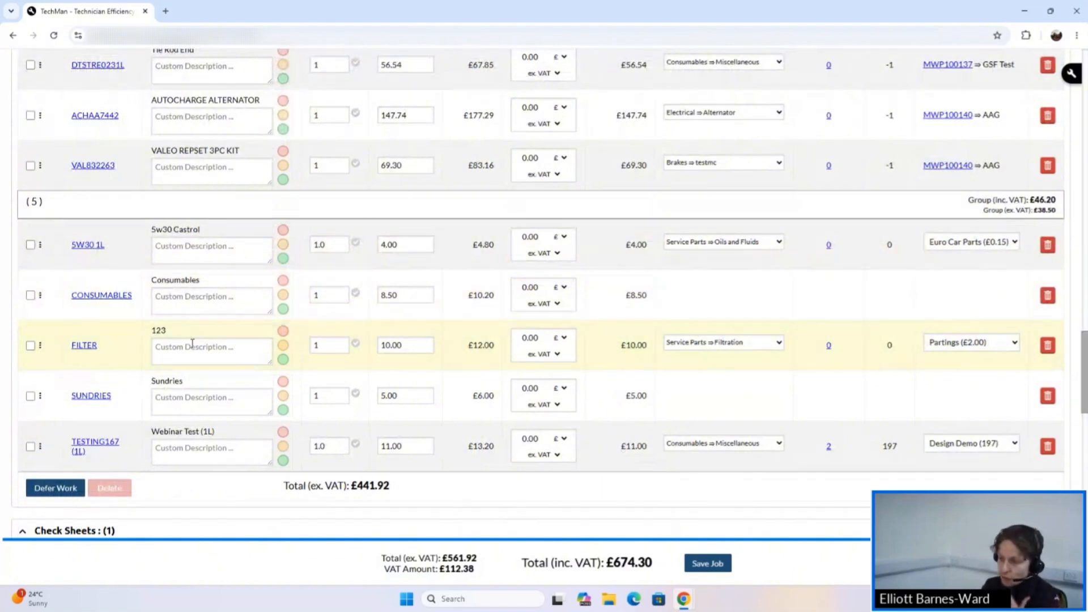
{"action": "scroll", "coordinate": [507, 322], "scroll_direction": "up", "scroll_amount": 15}
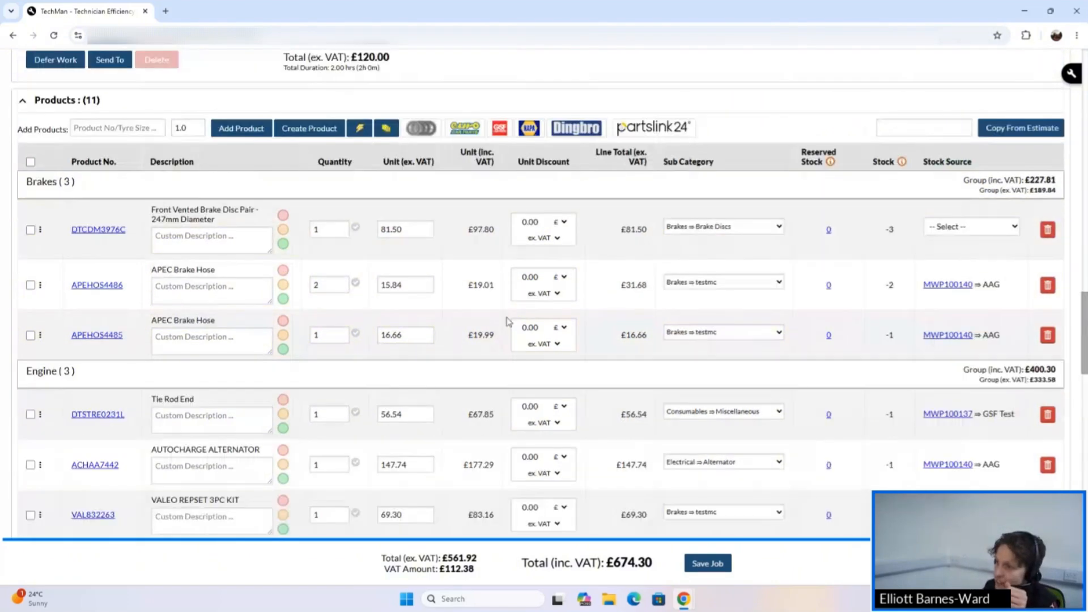
{"action": "scroll", "coordinate": [507, 321], "scroll_direction": "up", "scroll_amount": 10}
{"action": "mouse_move", "coordinate": [558, 107]}
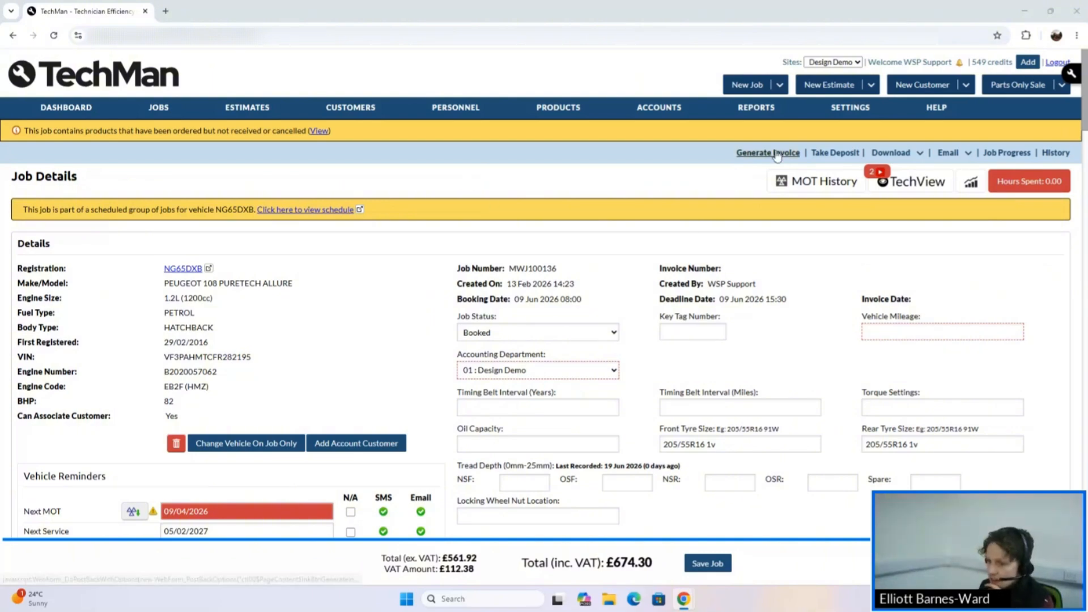
{"action": "scroll", "coordinate": [658, 332], "scroll_direction": "down", "scroll_amount": 5}
{"action": "scroll", "coordinate": [658, 332], "scroll_direction": "down", "scroll_amount": 9}
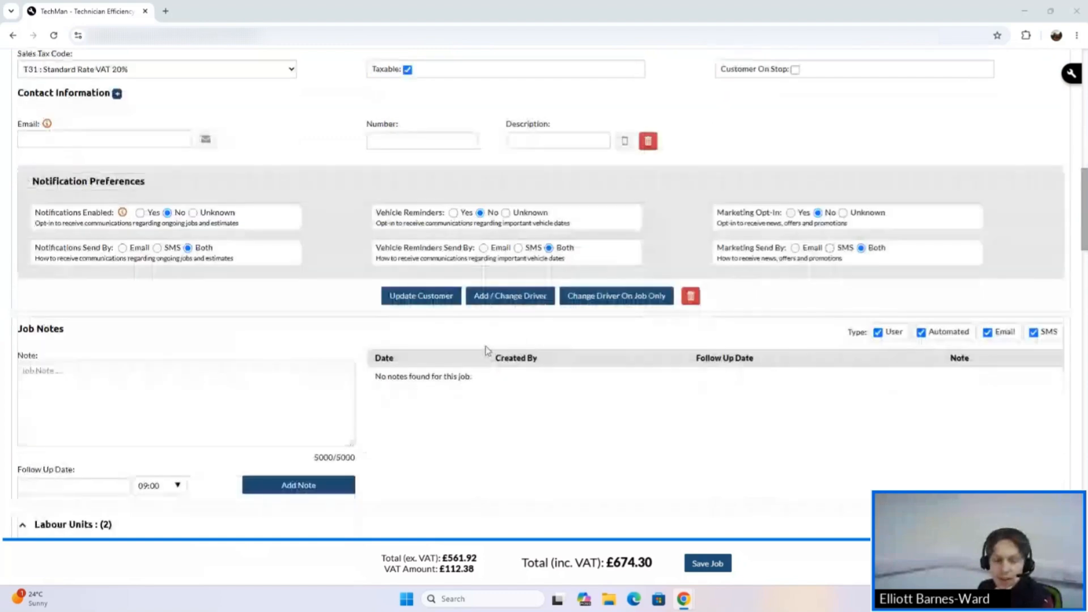
{"action": "left_click", "coordinate": [453, 296]}
{"action": "mouse_move", "coordinate": [582, 107]}
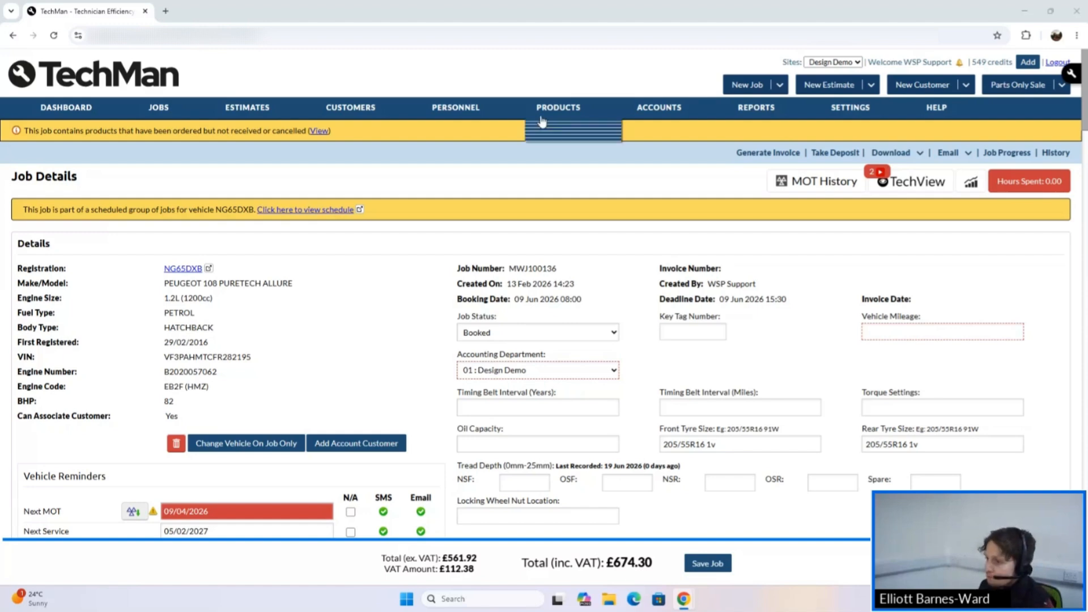
{"action": "mouse_move", "coordinate": [457, 115]}
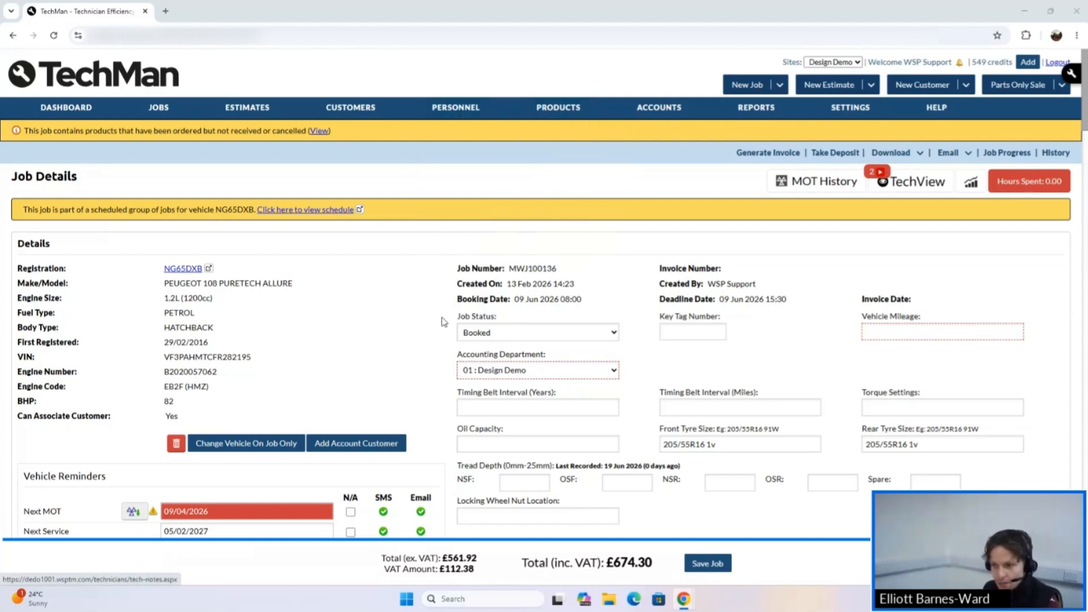
- Open the tyre search for the Peugeot 108 from the job's products section
{"action": "scroll", "coordinate": [420, 337], "scroll_direction": "down", "scroll_amount": 10}
{"action": "scroll", "coordinate": [414, 344], "scroll_direction": "down", "scroll_amount": 5}
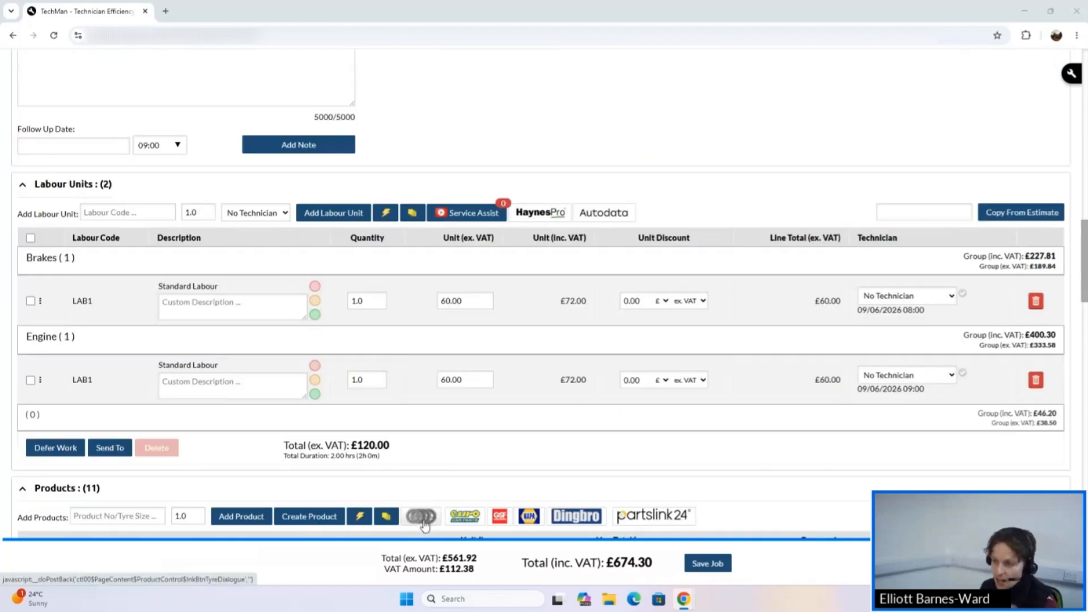
{"action": "scroll", "coordinate": [424, 526], "scroll_direction": "down", "scroll_amount": 2}
{"action": "scroll", "coordinate": [422, 512], "scroll_direction": "down", "scroll_amount": 1}
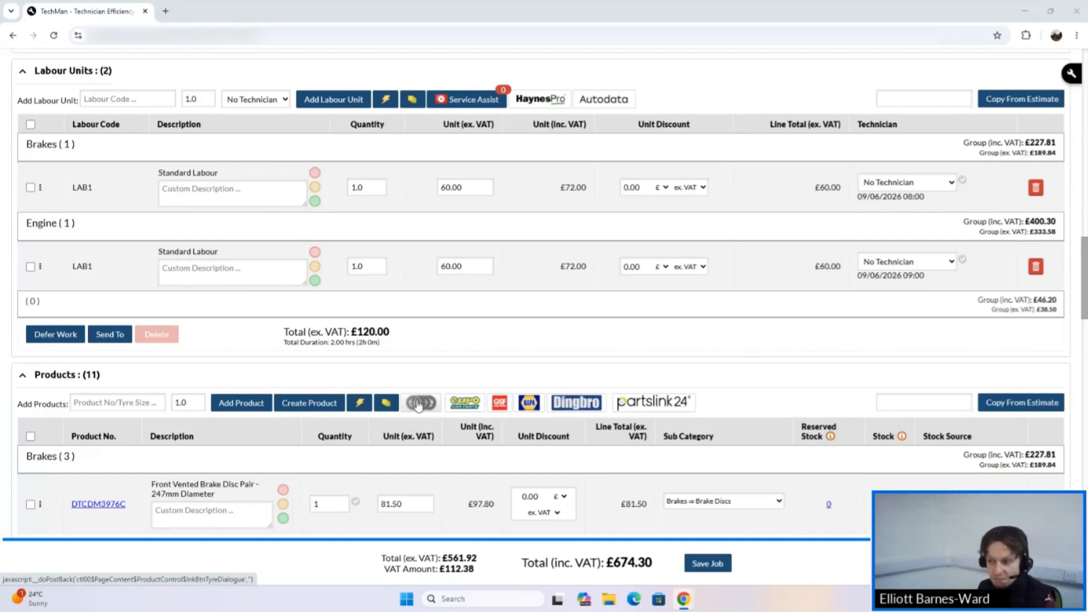
{"action": "left_click", "coordinate": [419, 403]}
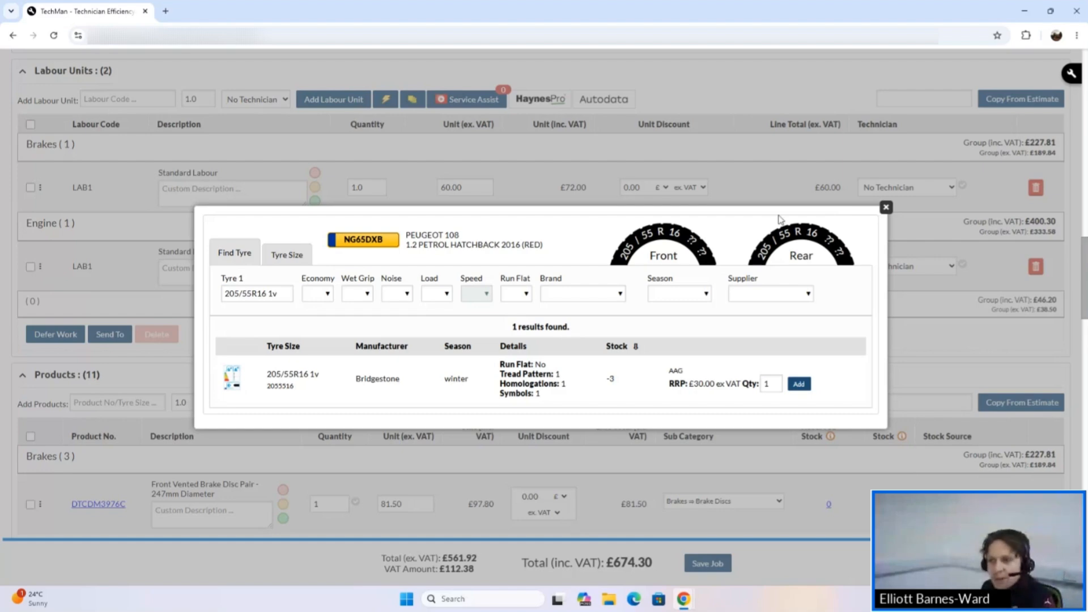
- Close the tyre search and try to add the custom labour units PUNCREP, MANSERV, LAB2 and LAB1 to the job, quantity 1 each
{"action": "left_click", "coordinate": [679, 189]}
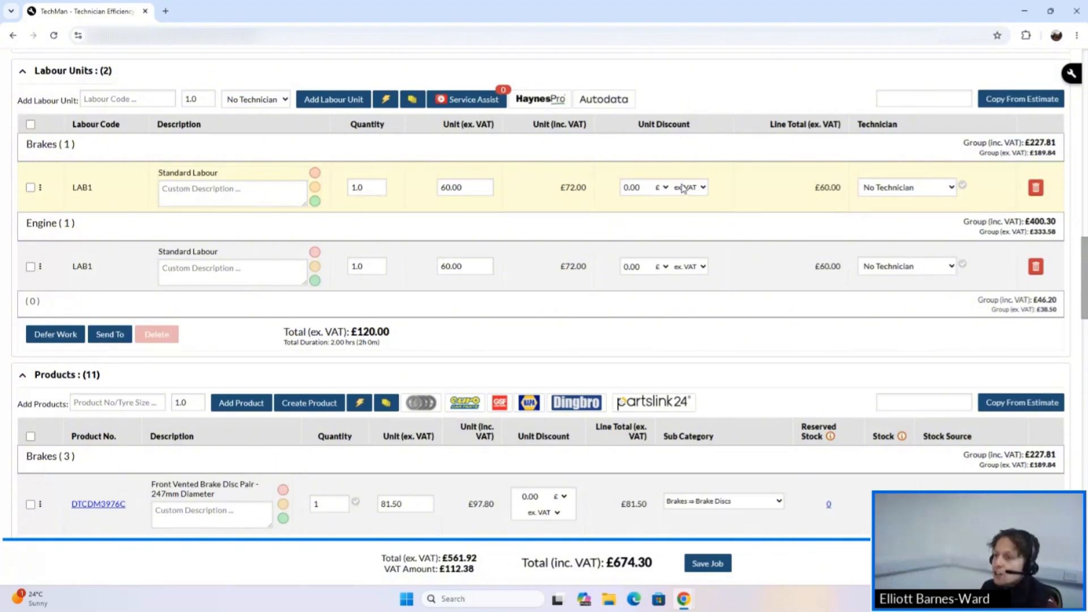
{"action": "scroll", "coordinate": [850, 187], "scroll_direction": "up", "scroll_amount": 2}
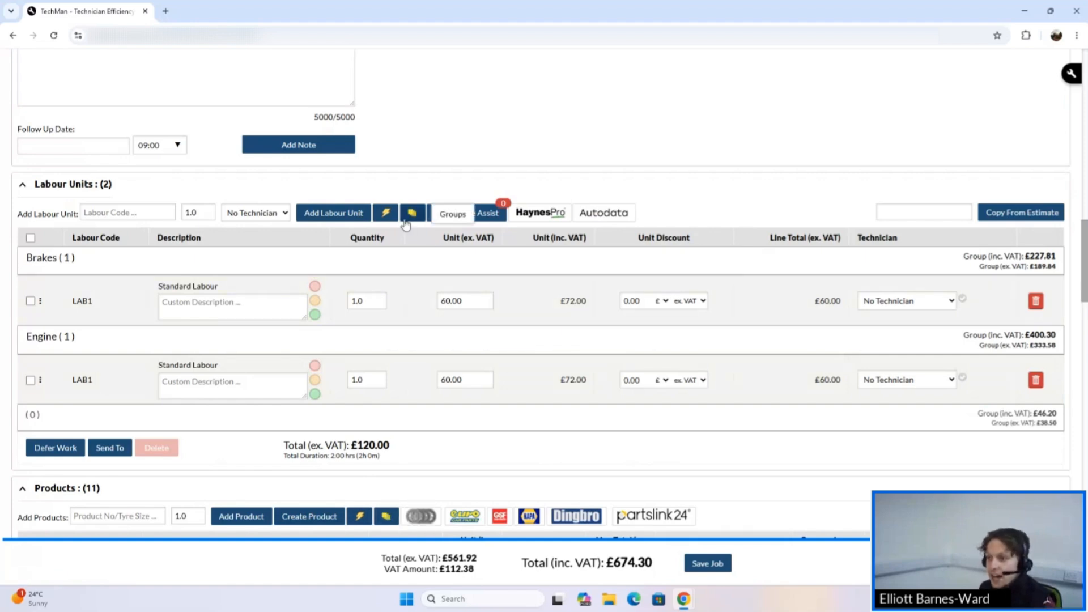
{"action": "left_click", "coordinate": [385, 212]}
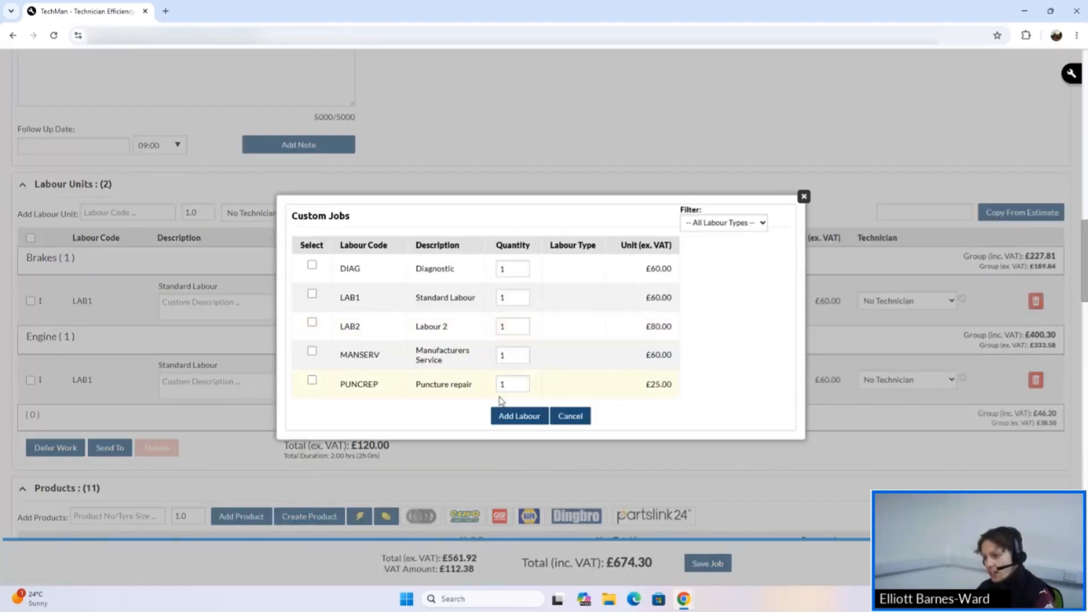
{"action": "left_click", "coordinate": [311, 379]}
{"action": "left_click", "coordinate": [313, 352]}
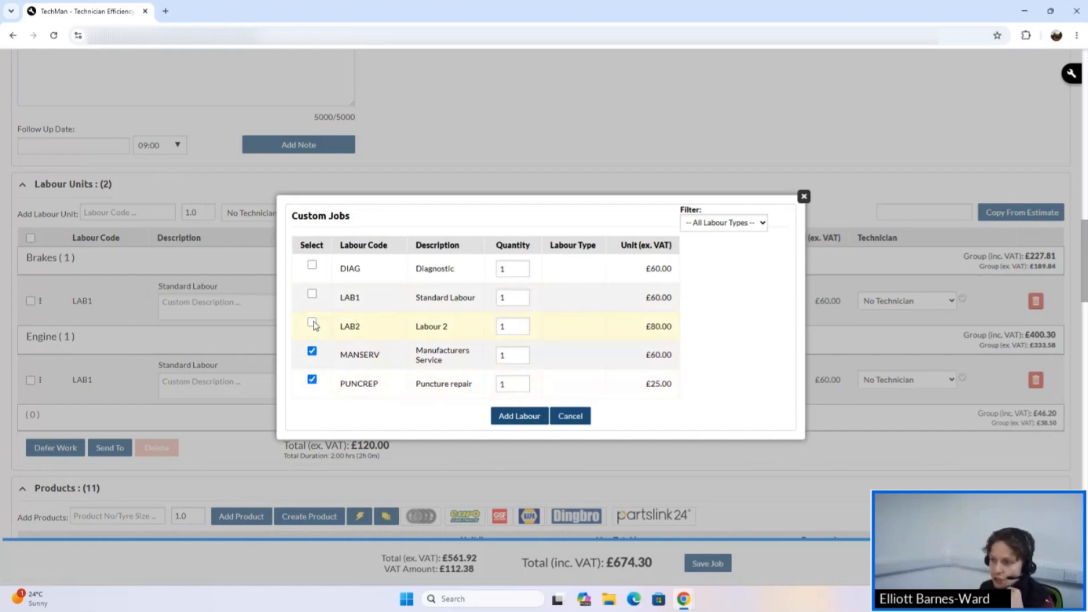
{"action": "left_click", "coordinate": [313, 324]}
{"action": "left_click", "coordinate": [312, 295]}
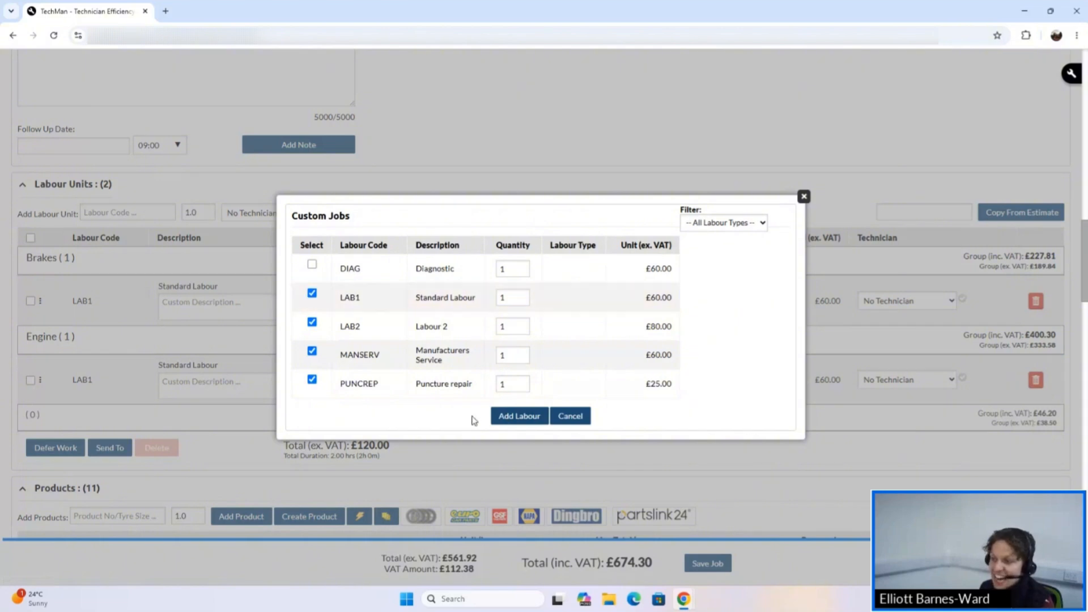
{"action": "left_click", "coordinate": [510, 417]}
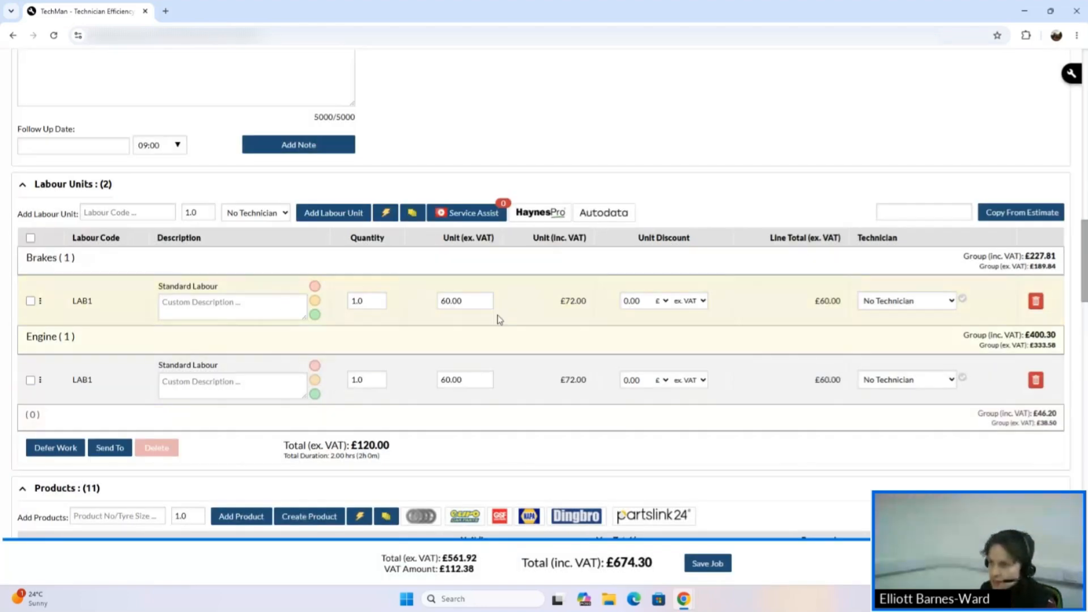
- Try again to add custom labour to the job, with only the PUNCREP and MANSERV units, quantity 1 each
{"action": "scroll", "coordinate": [482, 312], "scroll_direction": "up", "scroll_amount": 1}
{"action": "scroll", "coordinate": [436, 294], "scroll_direction": "down", "scroll_amount": 1}
{"action": "scroll", "coordinate": [396, 252], "scroll_direction": "up", "scroll_amount": 1}
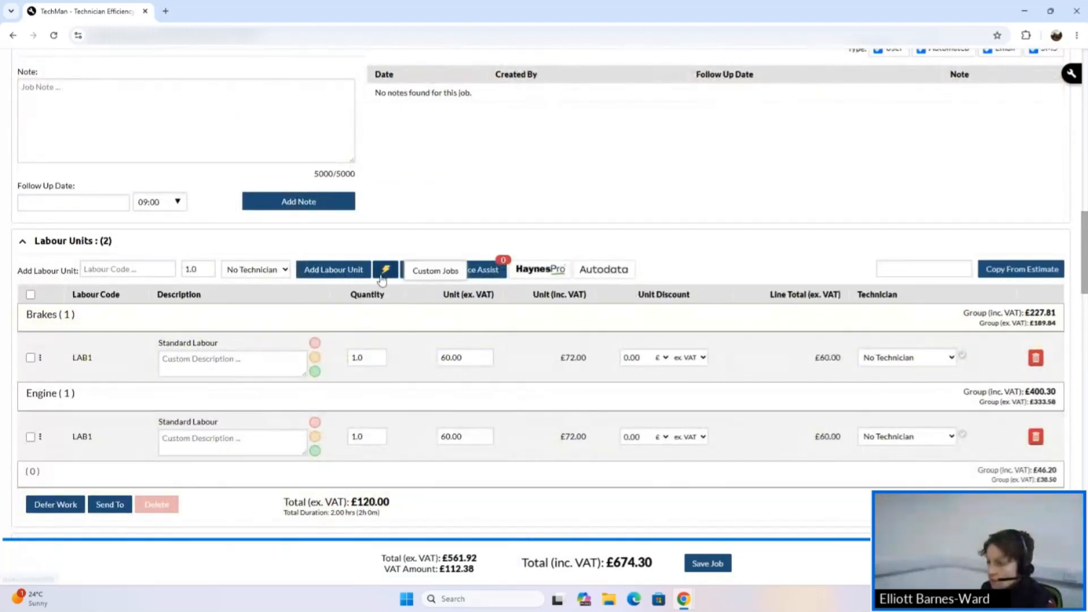
{"action": "left_click", "coordinate": [385, 270]}
{"action": "left_click", "coordinate": [312, 379]}
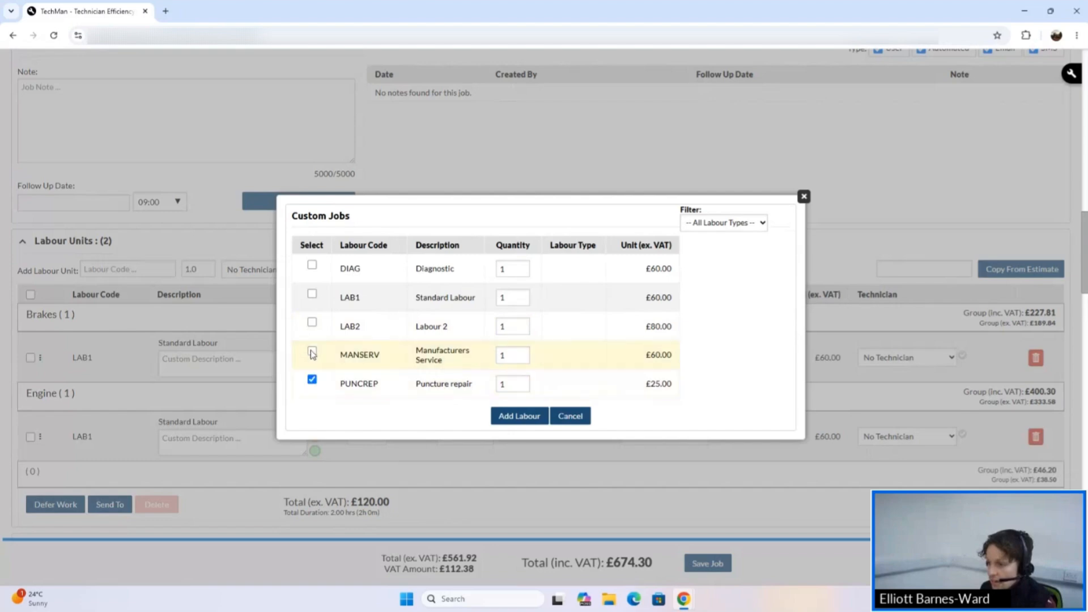
{"action": "left_click", "coordinate": [312, 351]}
{"action": "left_click", "coordinate": [506, 416]}
- Examine the job's labour and product groups with their attention levels, and its customer and vehicle details
{"action": "scroll", "coordinate": [541, 425], "scroll_direction": "up", "scroll_amount": 1}
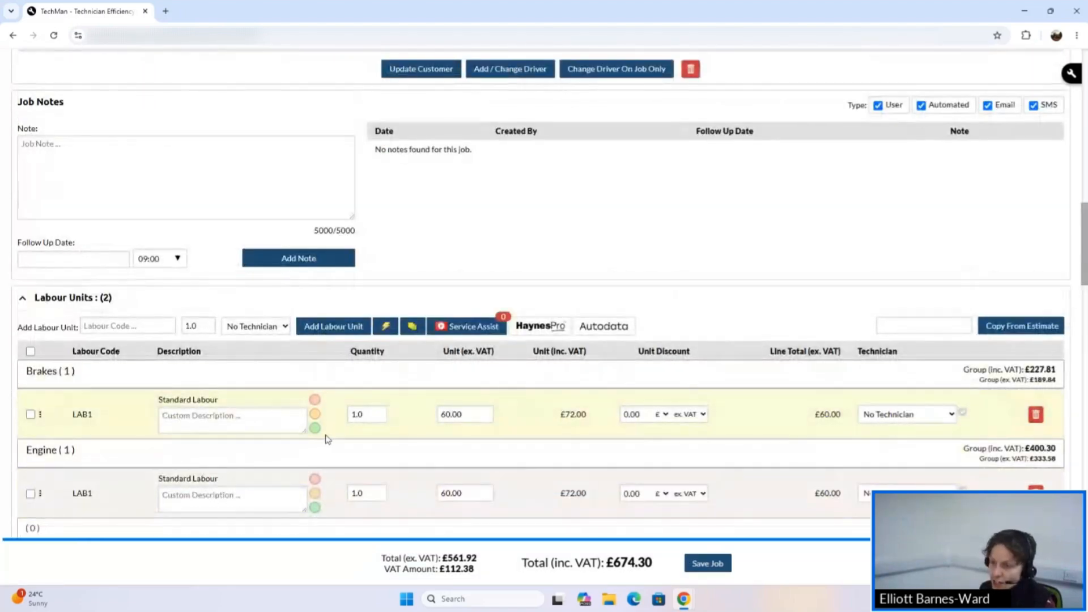
{"action": "scroll", "coordinate": [327, 439], "scroll_direction": "down", "scroll_amount": 1}
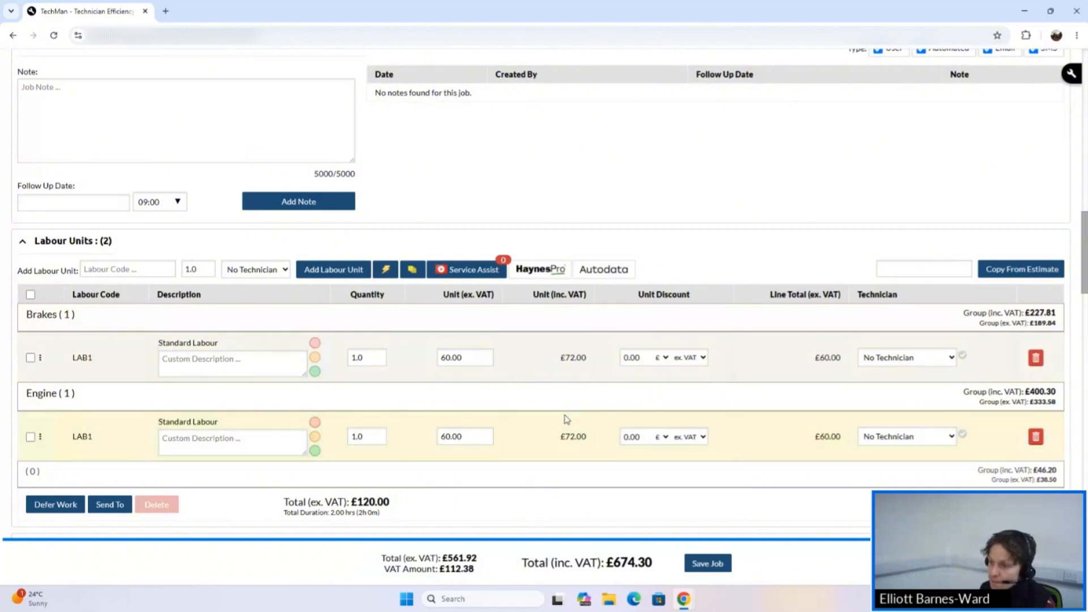
{"action": "scroll", "coordinate": [462, 292], "scroll_direction": "down", "scroll_amount": 7}
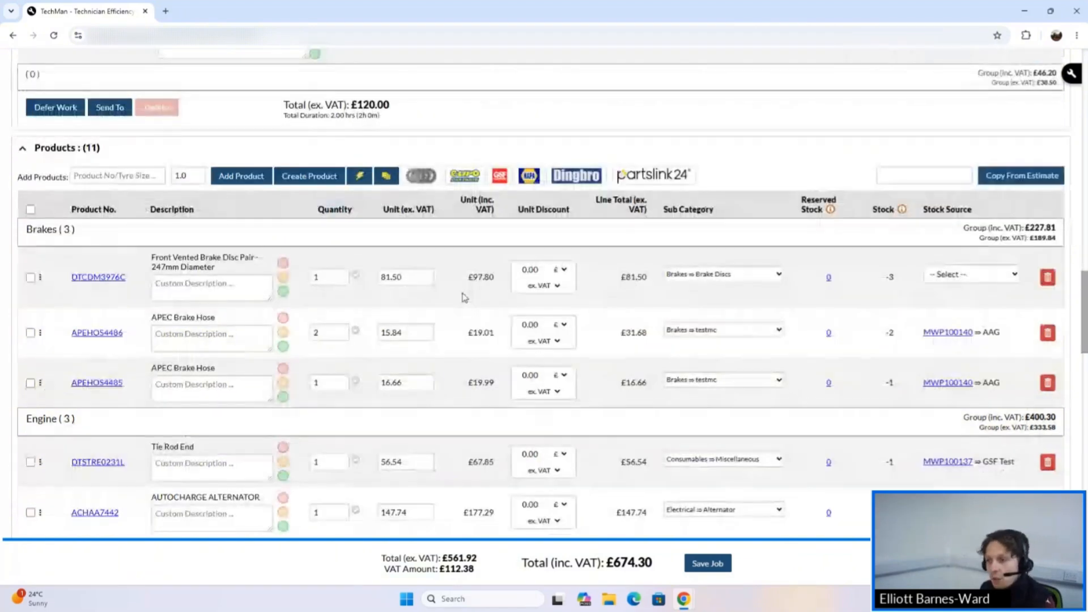
{"action": "scroll", "coordinate": [464, 297], "scroll_direction": "down", "scroll_amount": 1}
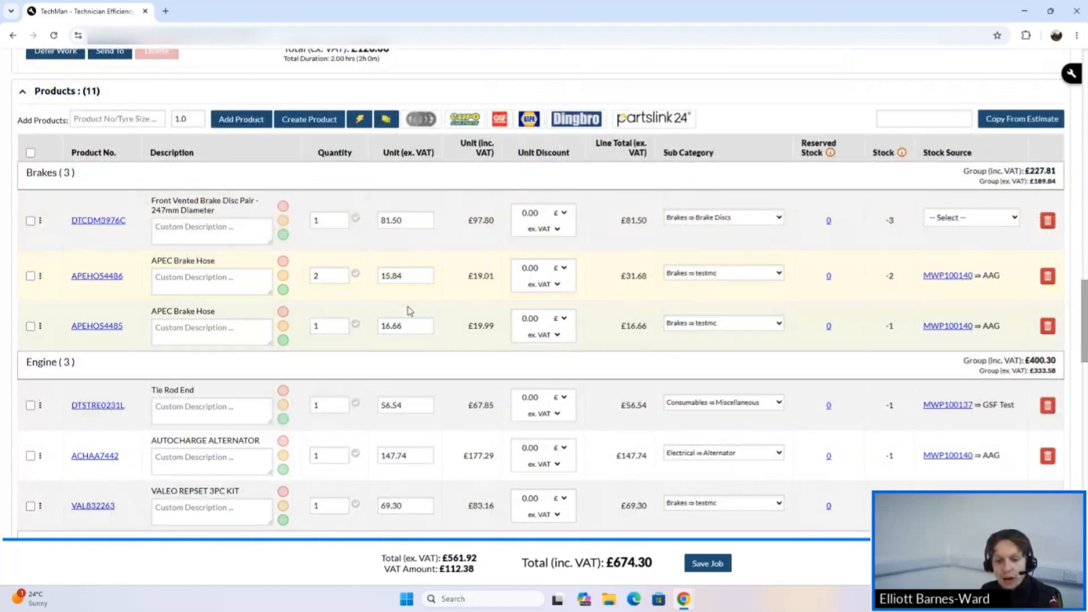
{"action": "scroll", "coordinate": [287, 319], "scroll_direction": "up", "scroll_amount": 2}
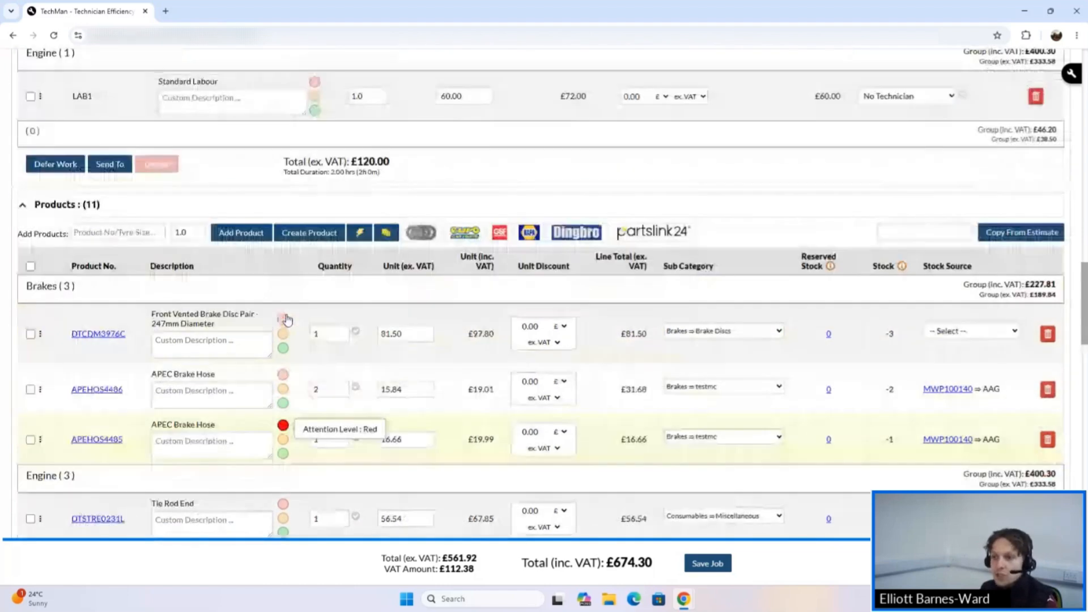
{"action": "scroll", "coordinate": [288, 319], "scroll_direction": "up", "scroll_amount": 2}
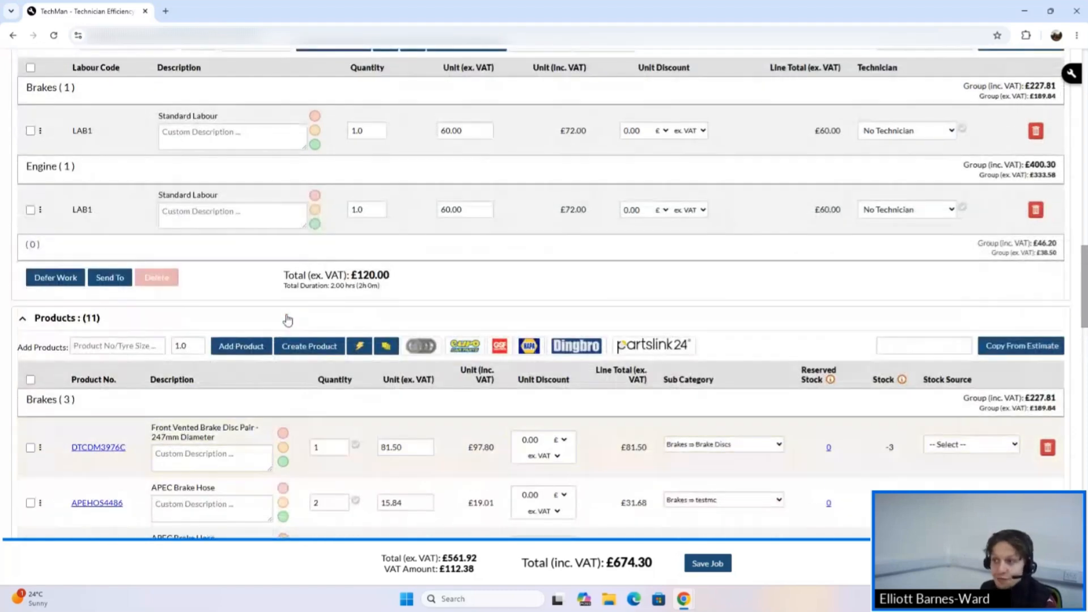
{"action": "scroll", "coordinate": [288, 319], "scroll_direction": "up", "scroll_amount": 2}
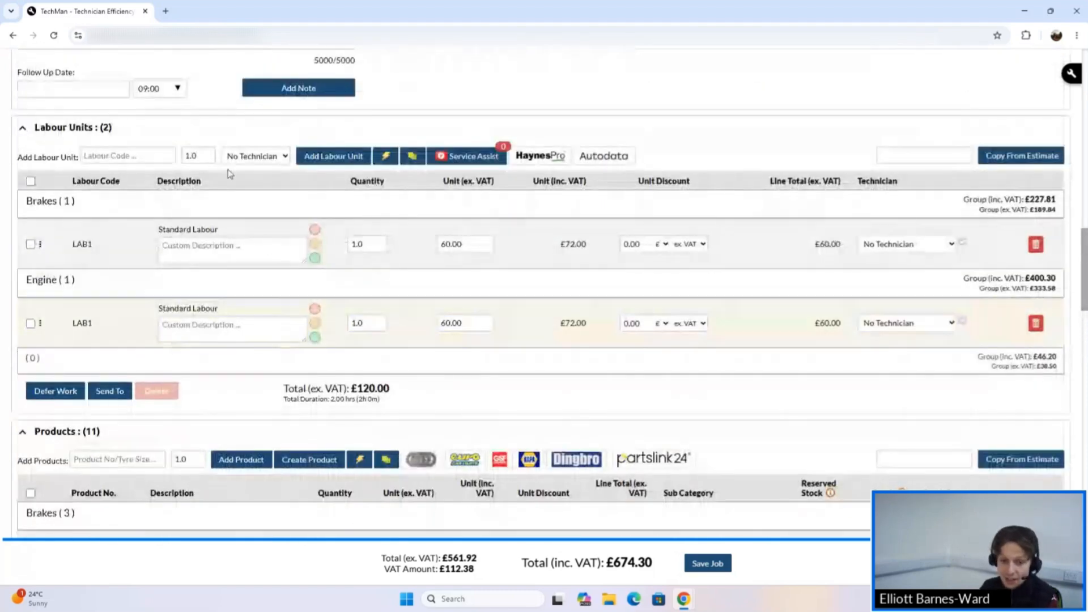
{"action": "scroll", "coordinate": [230, 105], "scroll_direction": "up", "scroll_amount": 8}
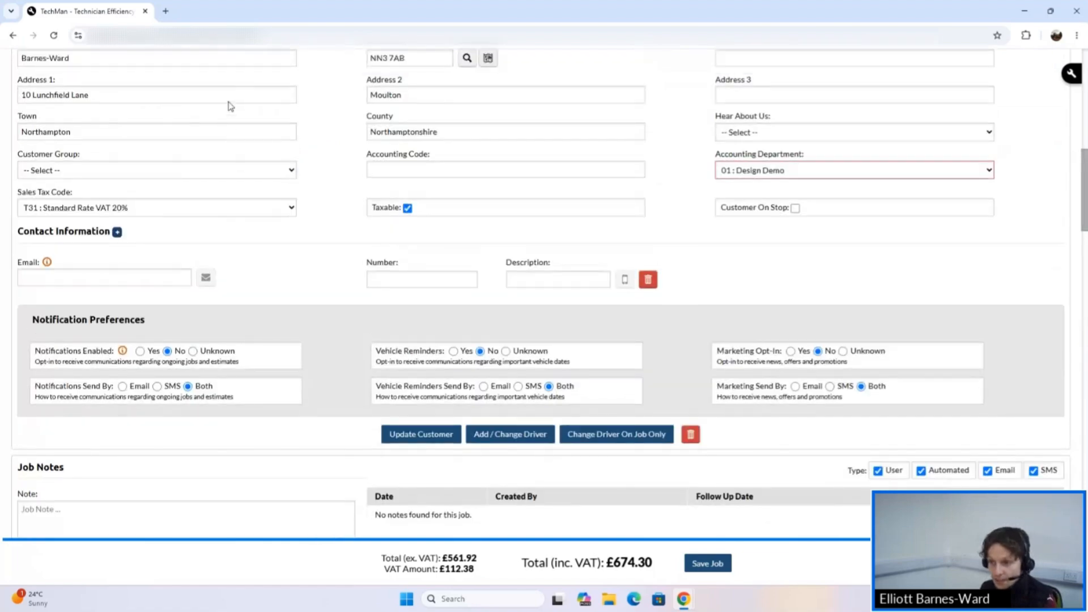
{"action": "scroll", "coordinate": [231, 105], "scroll_direction": "up", "scroll_amount": 10}
{"action": "scroll", "coordinate": [230, 106], "scroll_direction": "down", "scroll_amount": 5}
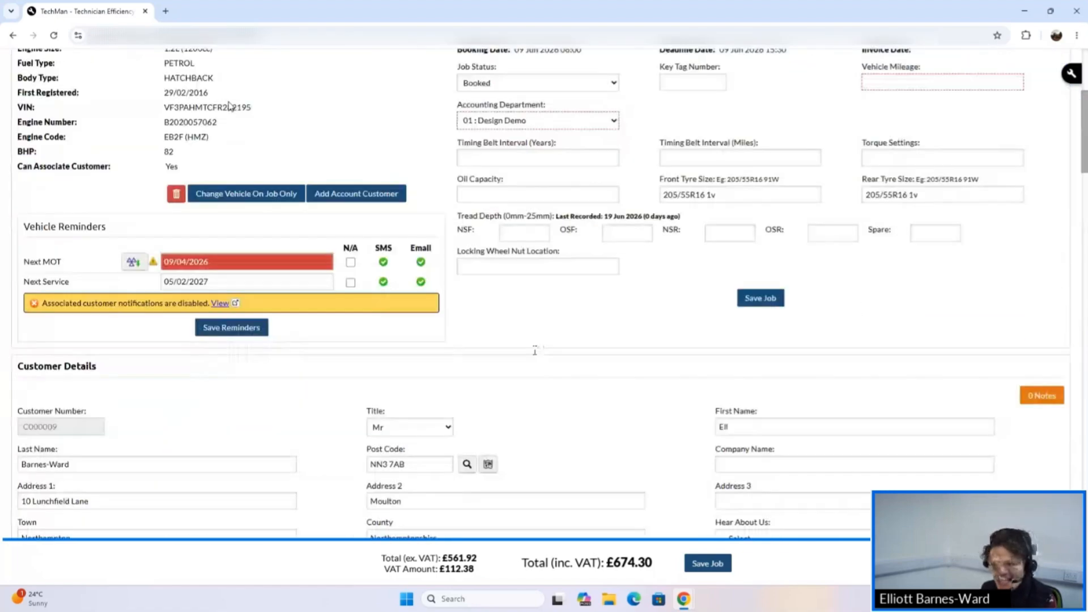
{"action": "scroll", "coordinate": [230, 106], "scroll_direction": "up", "scroll_amount": 5}
- Leave the job for the dashboard's vehicle lookup field and open the System Reports list
{"action": "left_click", "coordinate": [159, 108]}
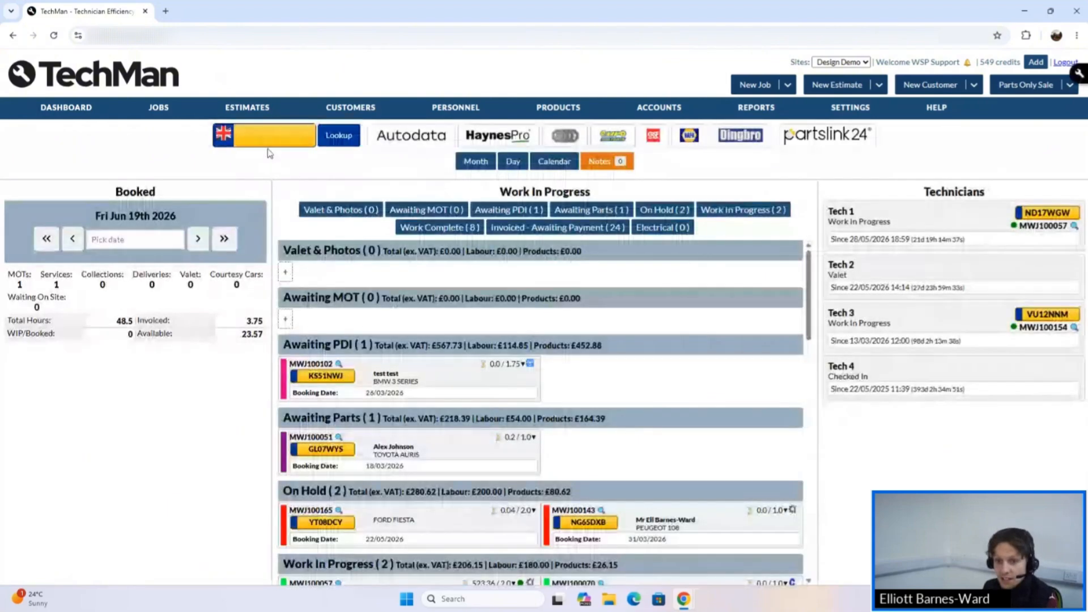
{"action": "left_click", "coordinate": [269, 138]}
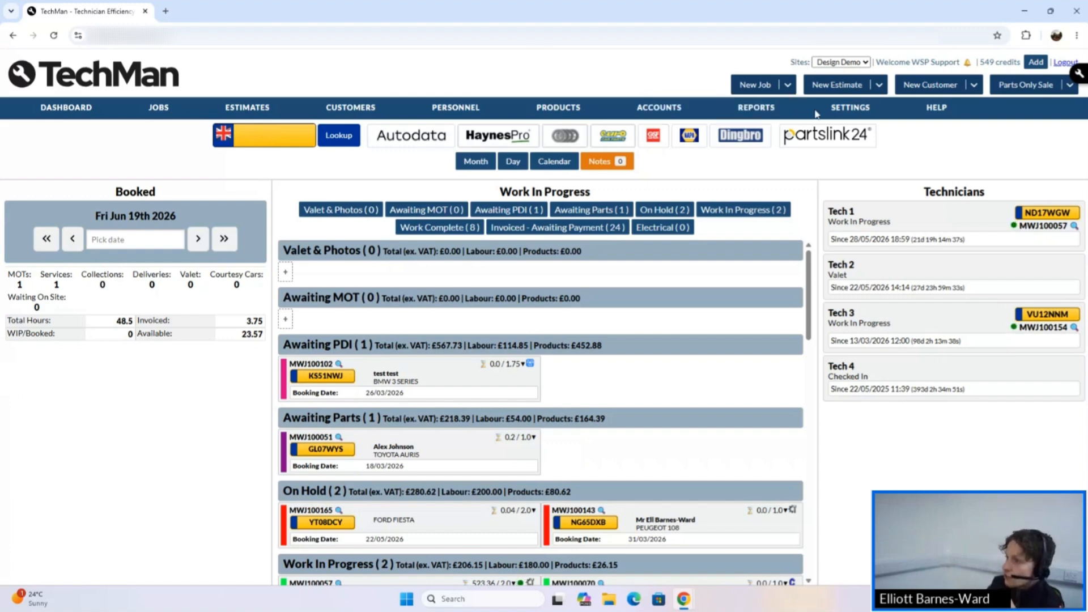
{"action": "left_click", "coordinate": [781, 114]}
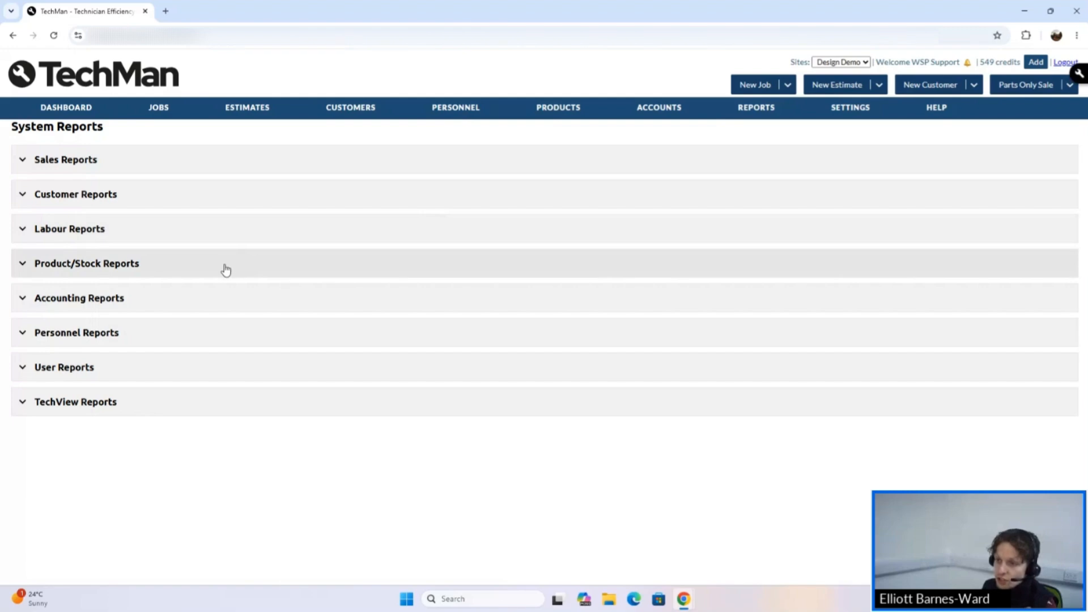
{"action": "mouse_move", "coordinate": [768, 84]}
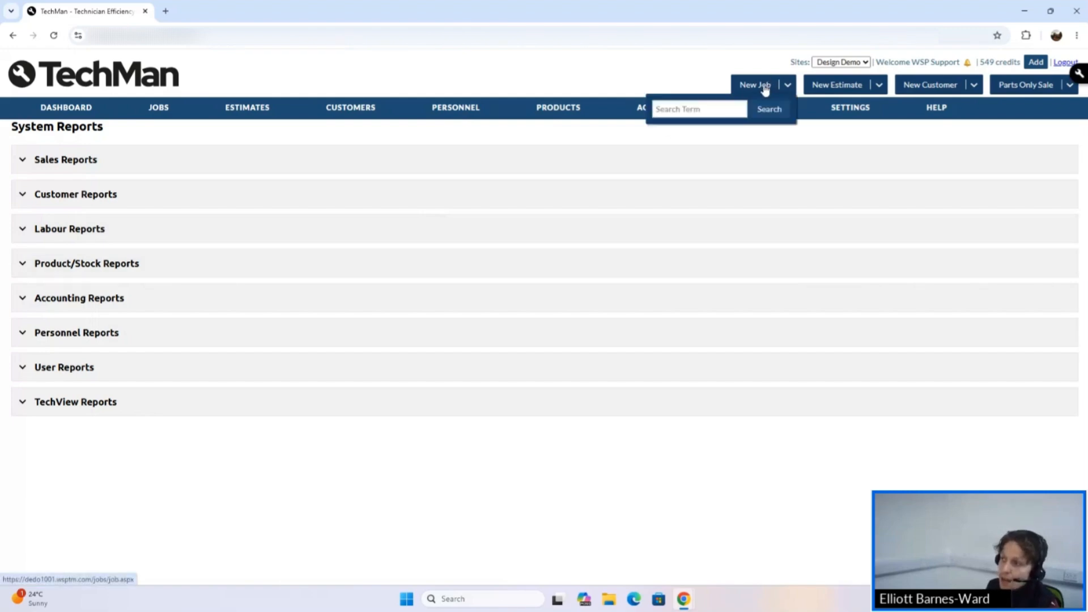
{"action": "left_click", "coordinate": [85, 111]}
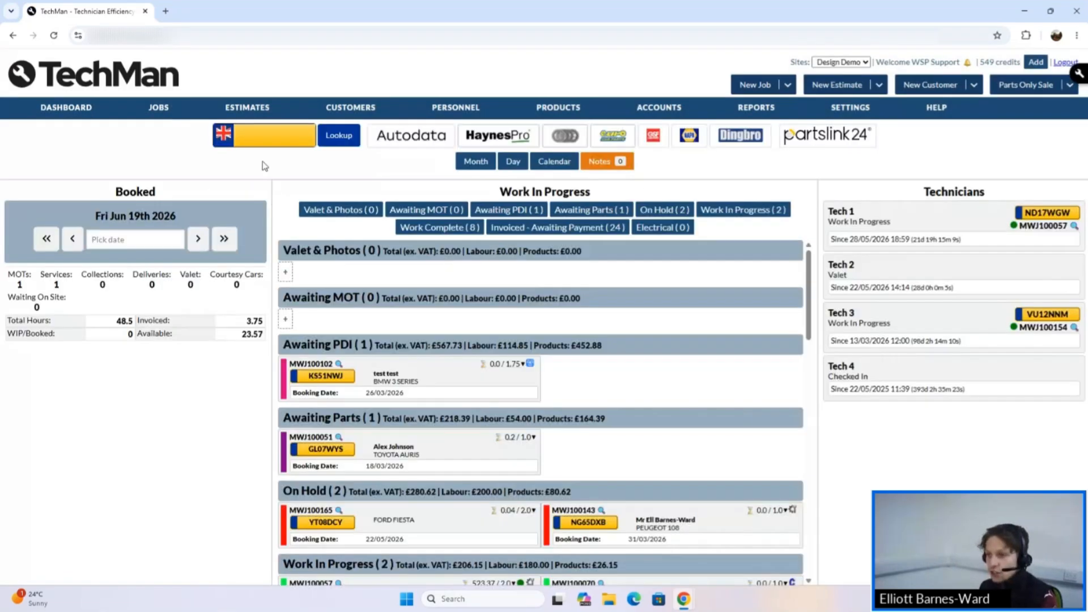
{"action": "type", "text": "NG65DXCB"}
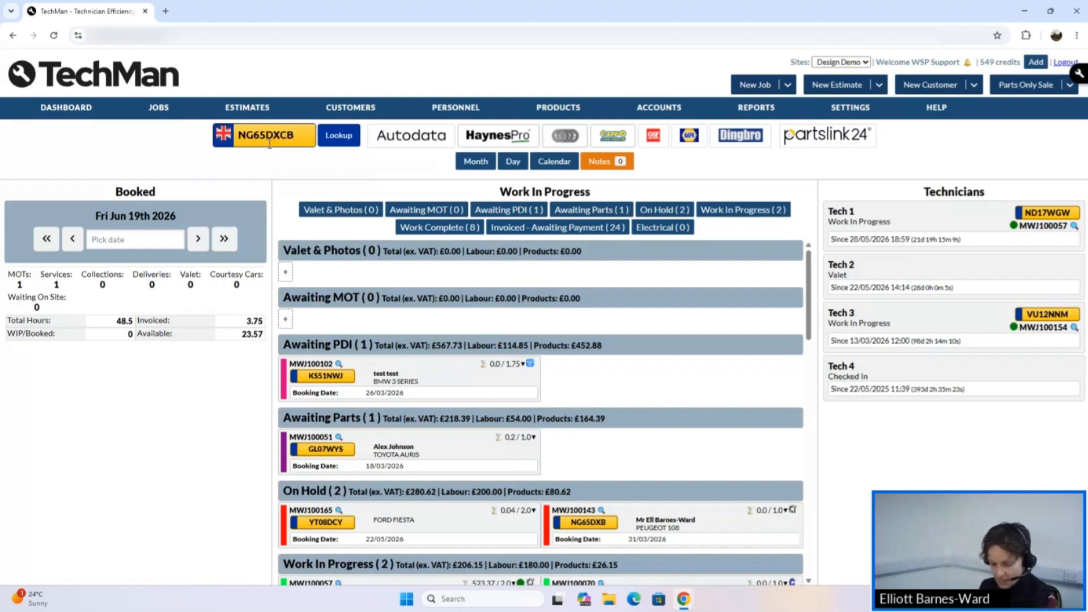
{"action": "key", "text": "Left"}
{"action": "key", "text": "BackSpace"}
{"action": "left_click", "coordinate": [340, 136]}
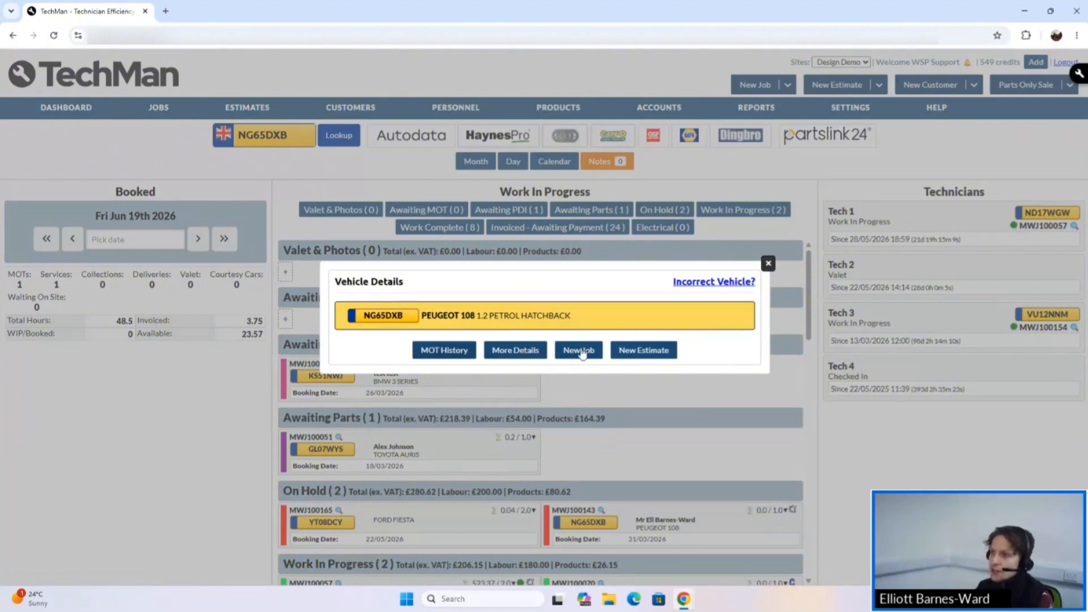
{"action": "left_click", "coordinate": [769, 265]}
- Start a new job and examine its vehicle, customer, notes, labour units, products and check sheets sections
{"action": "mouse_move", "coordinate": [765, 93]}
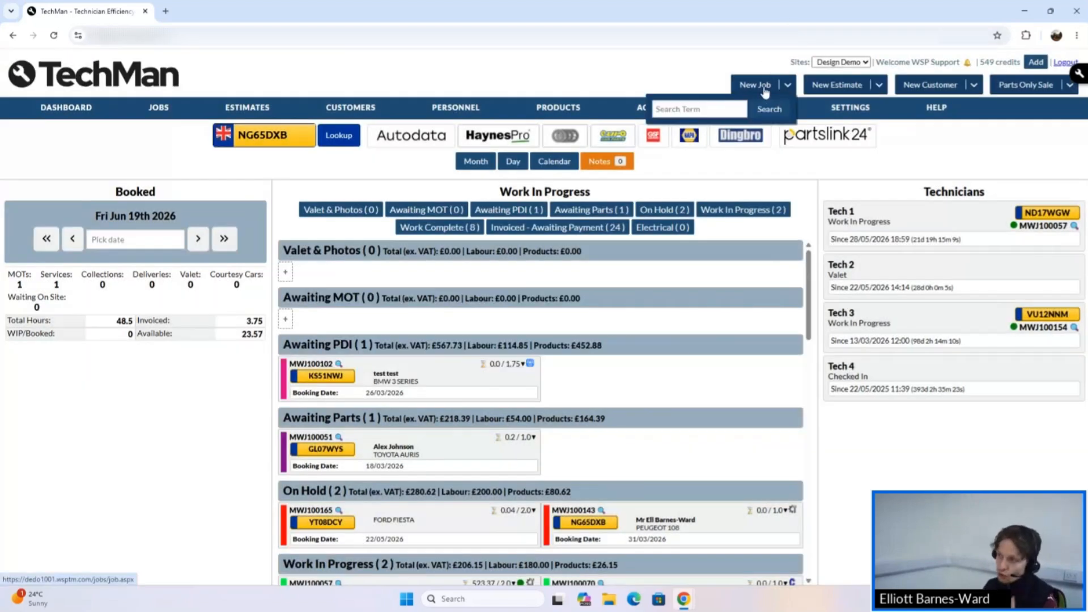
{"action": "mouse_move", "coordinate": [881, 101]}
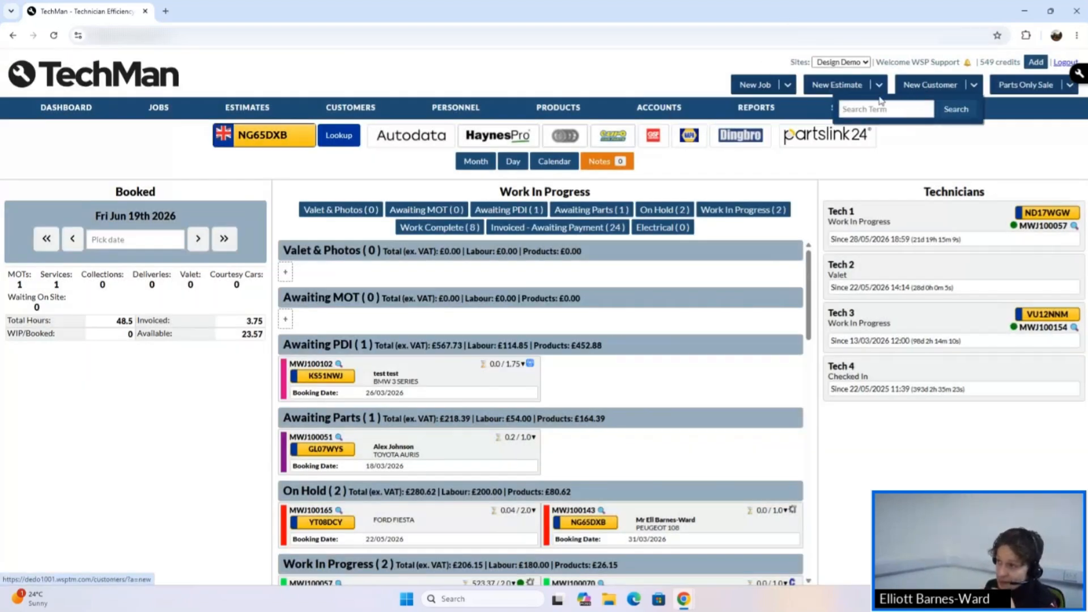
{"action": "left_click", "coordinate": [765, 91]}
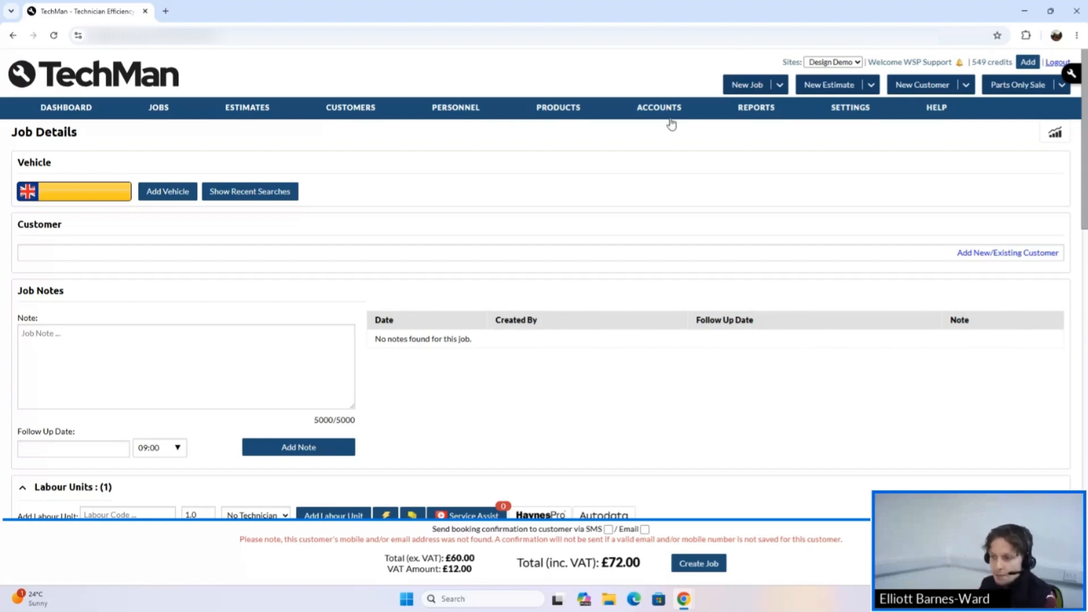
{"action": "scroll", "coordinate": [507, 471], "scroll_direction": "down", "scroll_amount": 4}
{"action": "scroll", "coordinate": [505, 462], "scroll_direction": "up", "scroll_amount": 2}
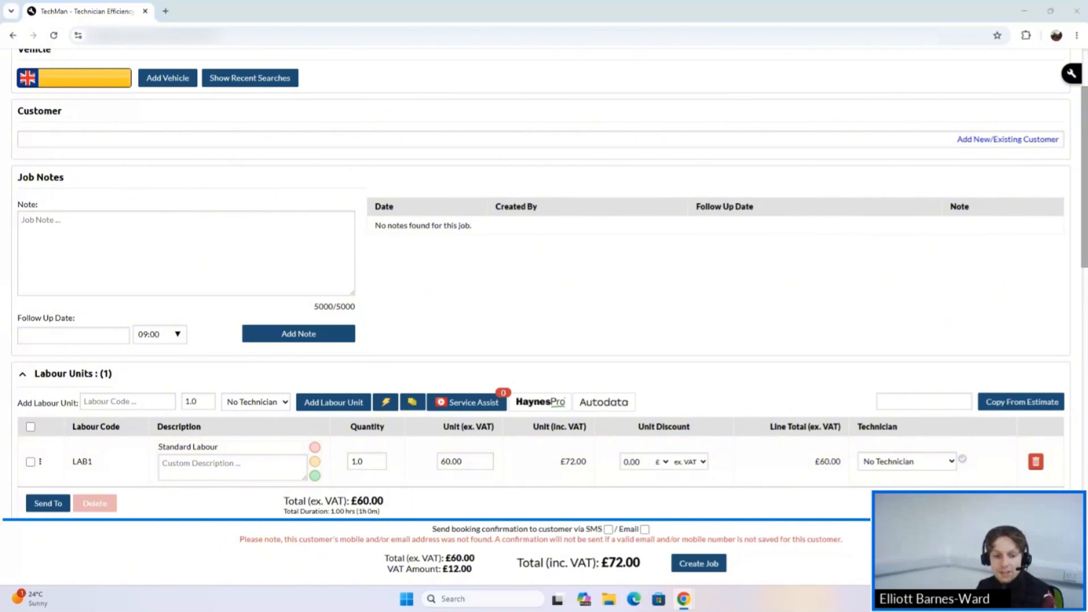
{"action": "scroll", "coordinate": [402, 328], "scroll_direction": "down", "scroll_amount": 1}
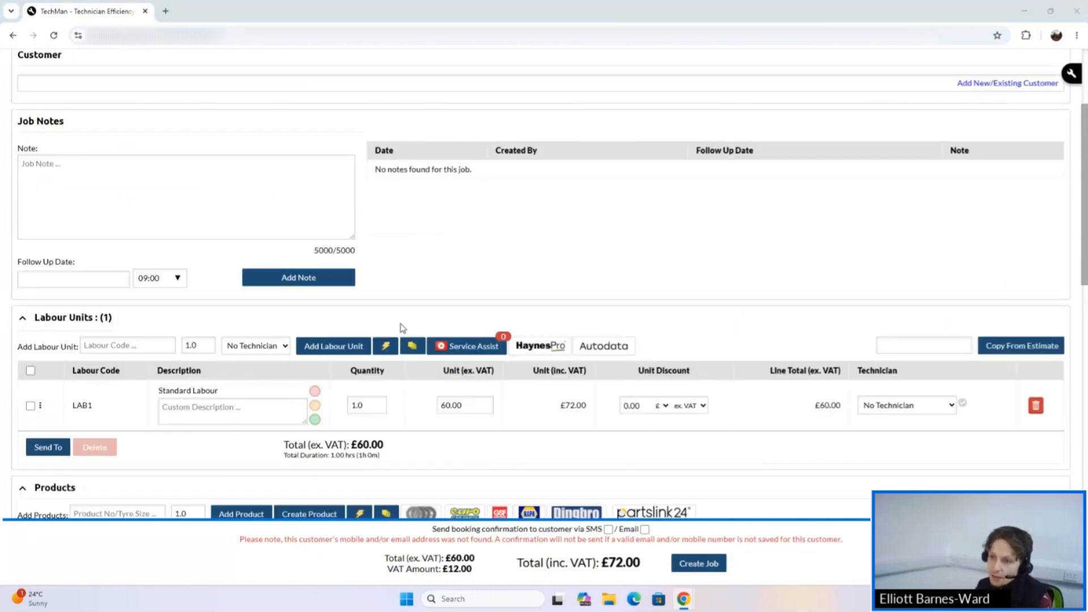
{"action": "scroll", "coordinate": [402, 327], "scroll_direction": "up", "scroll_amount": 3}
{"action": "left_click", "coordinate": [103, 191]}
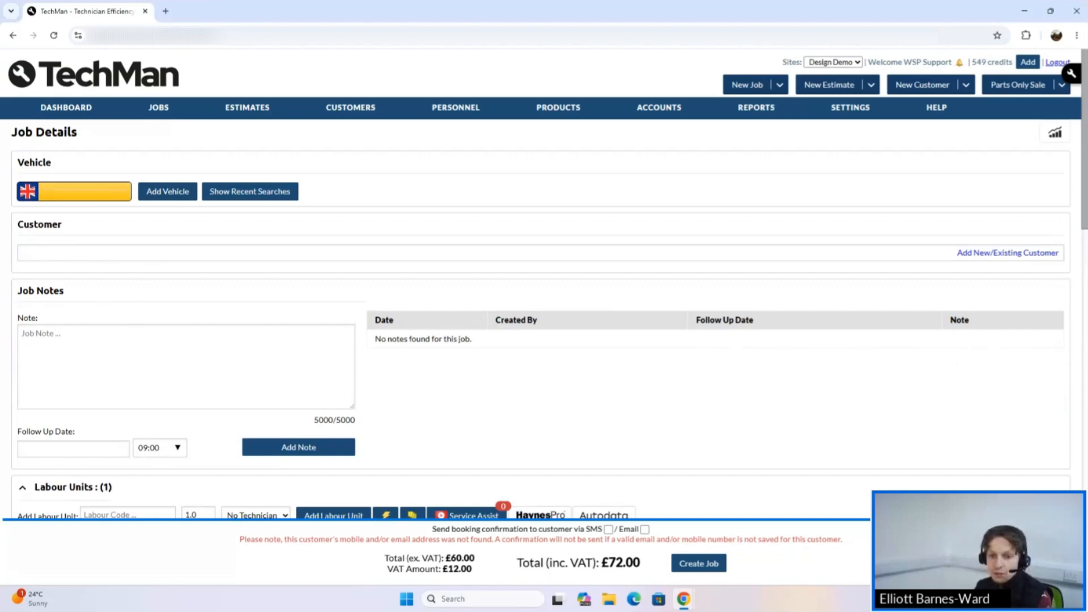
{"action": "scroll", "coordinate": [414, 400], "scroll_direction": "down", "scroll_amount": 1}
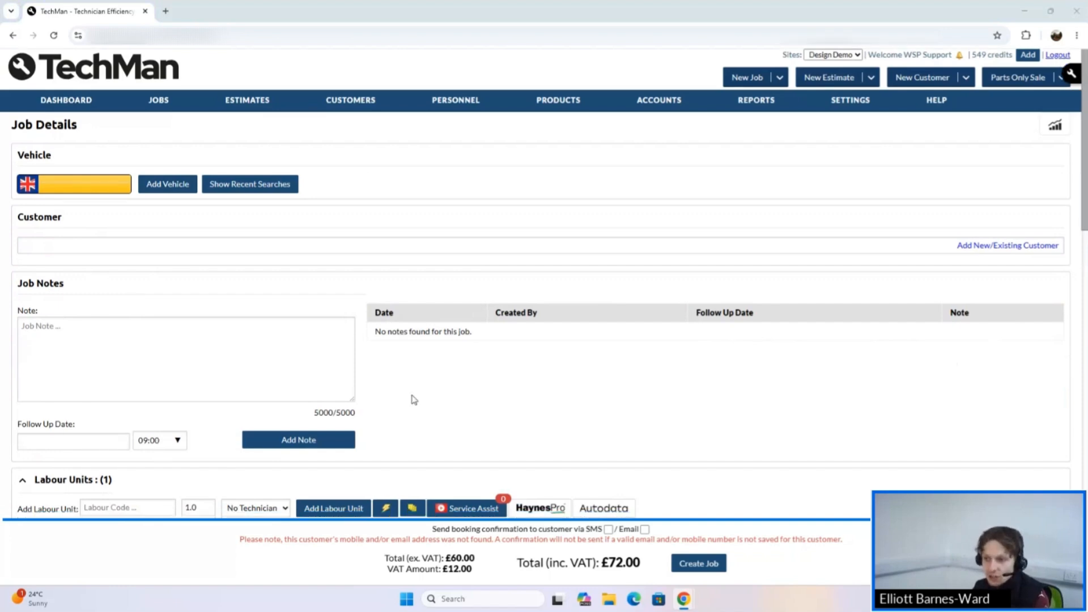
{"action": "scroll", "coordinate": [415, 400], "scroll_direction": "down", "scroll_amount": 5}
{"action": "left_click", "coordinate": [114, 174]}
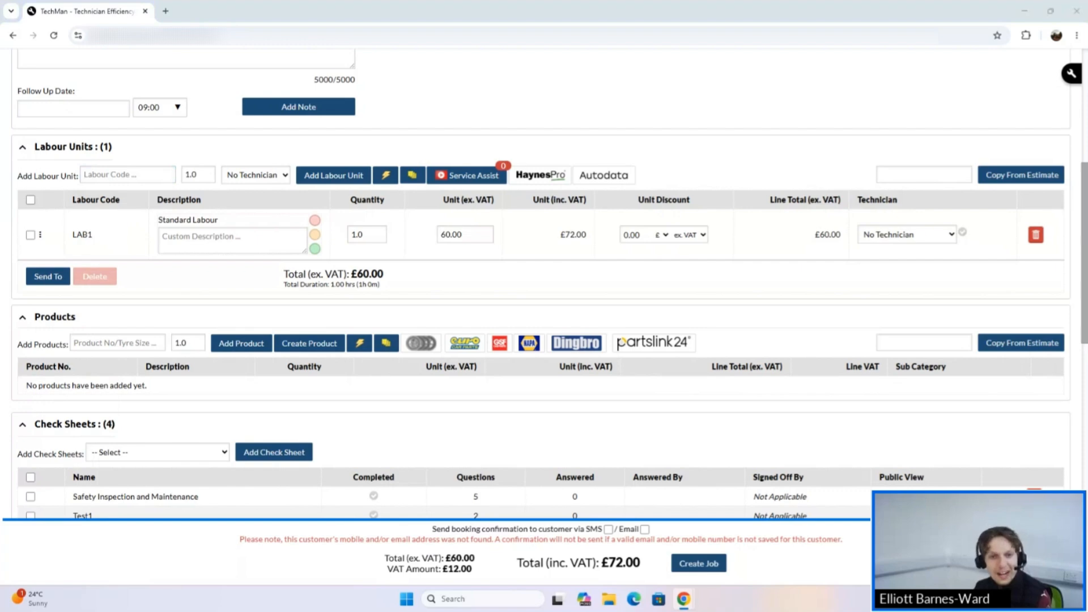
{"action": "scroll", "coordinate": [342, 374], "scroll_direction": "down", "scroll_amount": 2}
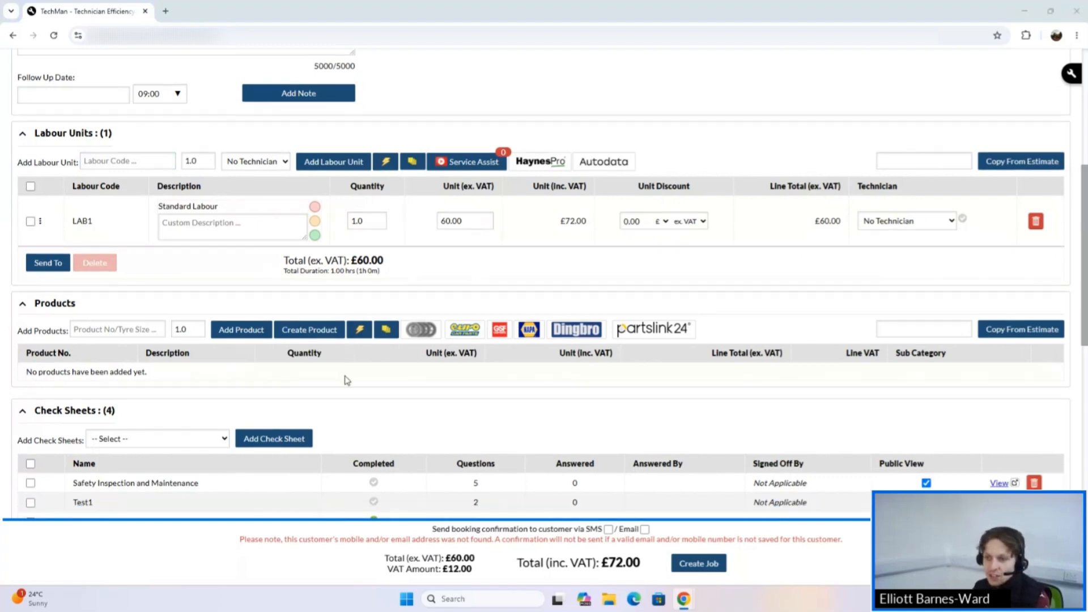
- Leave the new job form and open the Search Customers page
{"action": "scroll", "coordinate": [497, 290], "scroll_direction": "up", "scroll_amount": 8}
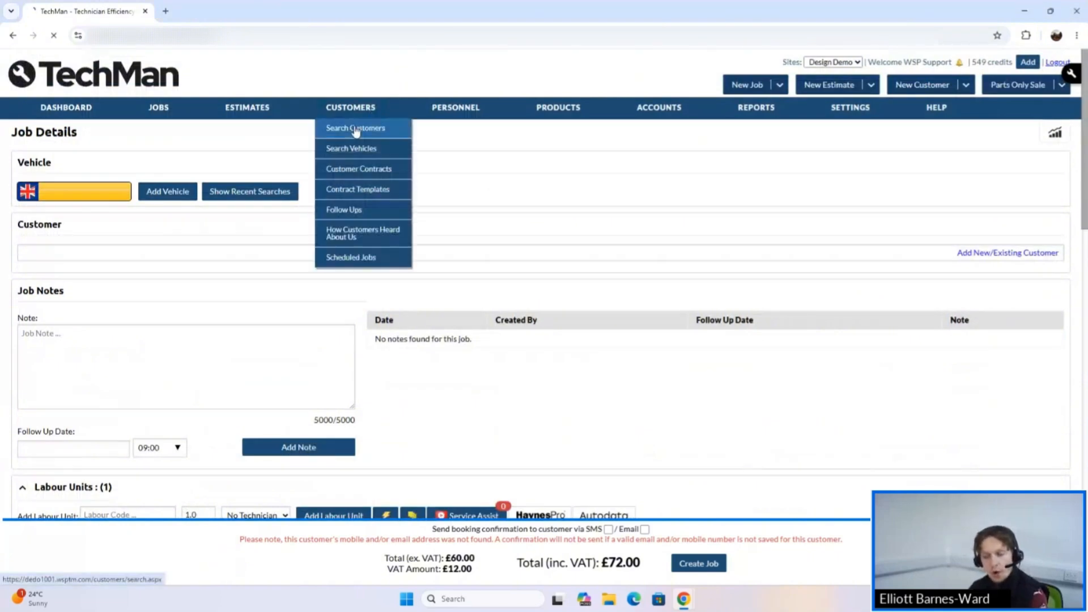
{"action": "left_click", "coordinate": [355, 128]}
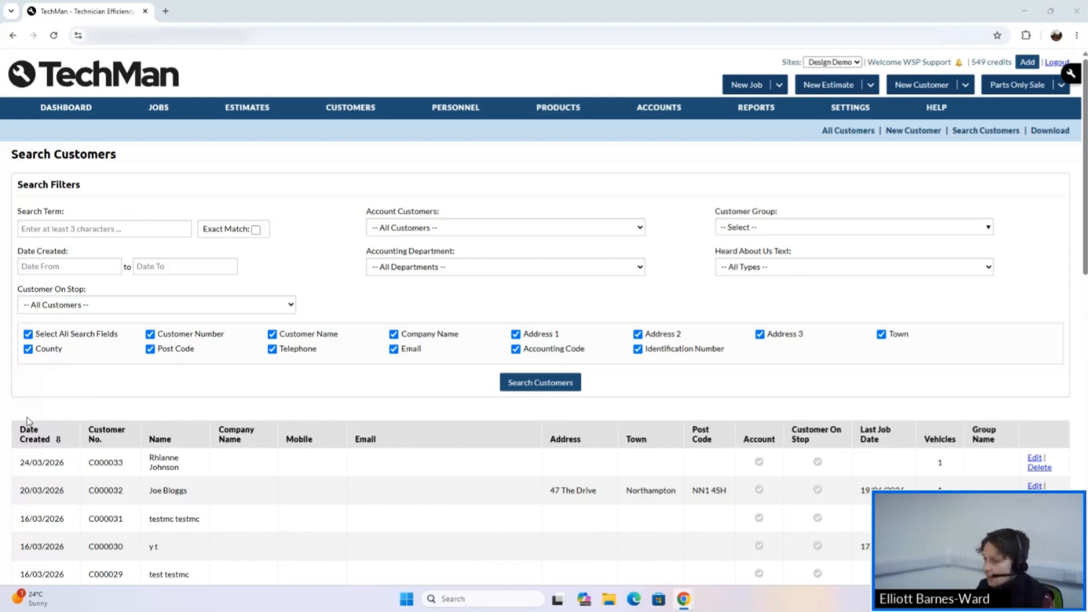
- Open the record of the customer created on 29/10/2025 and expand the vehicles associated with this customer
{"action": "scroll", "coordinate": [619, 483], "scroll_direction": "down", "scroll_amount": 3}
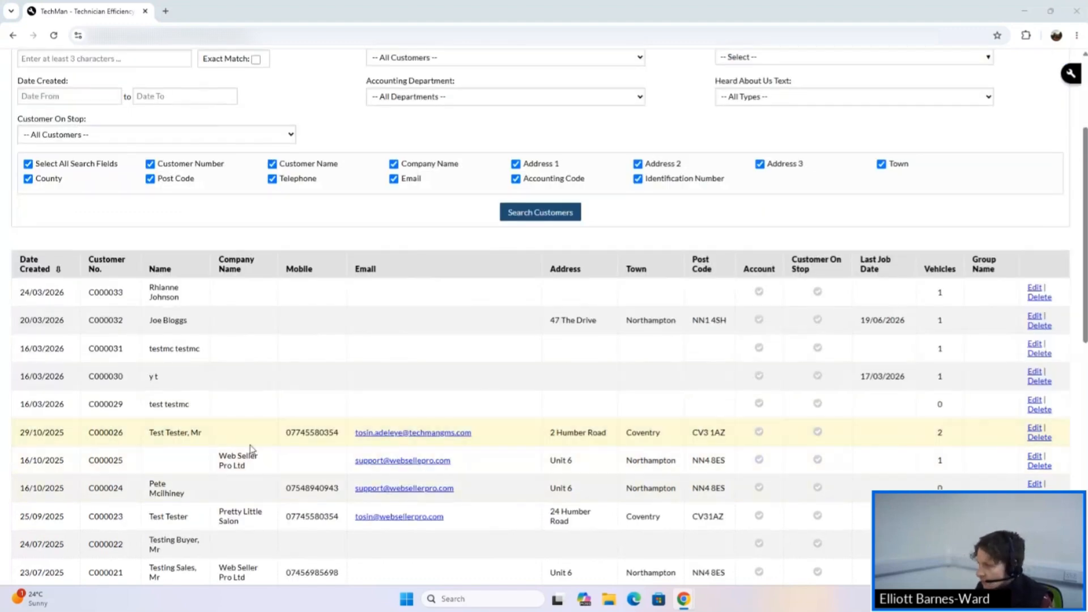
{"action": "left_click", "coordinate": [1034, 431]}
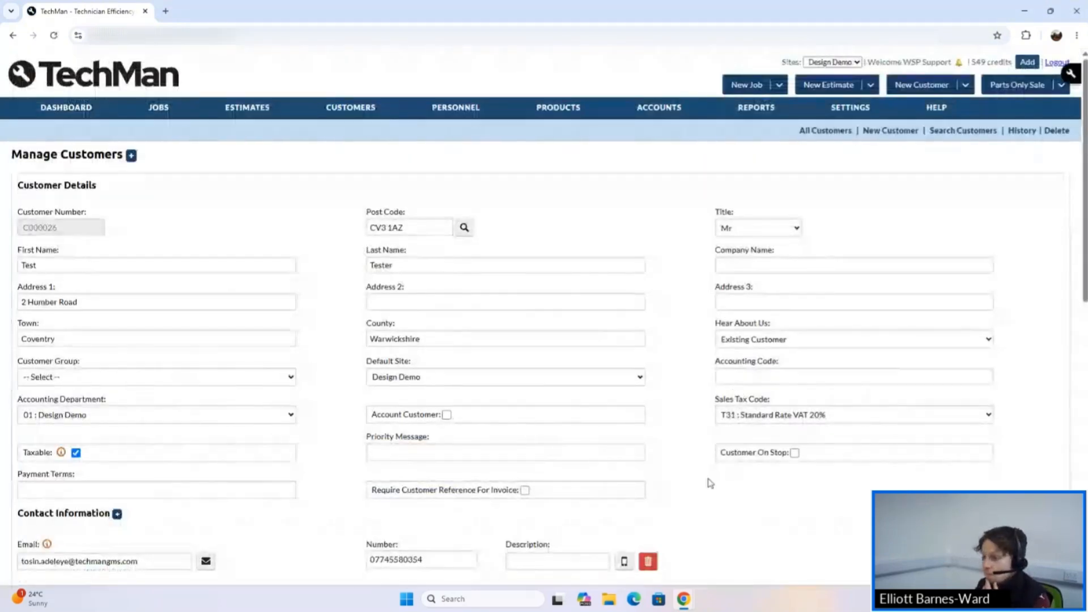
{"action": "scroll", "coordinate": [641, 401], "scroll_direction": "down", "scroll_amount": 10}
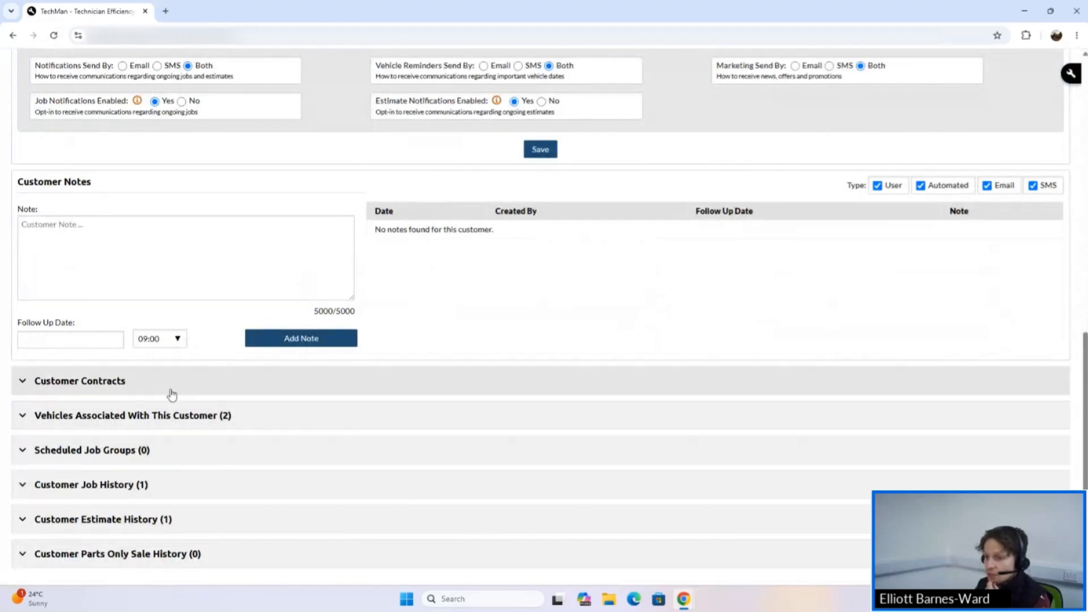
{"action": "left_click", "coordinate": [250, 416]}
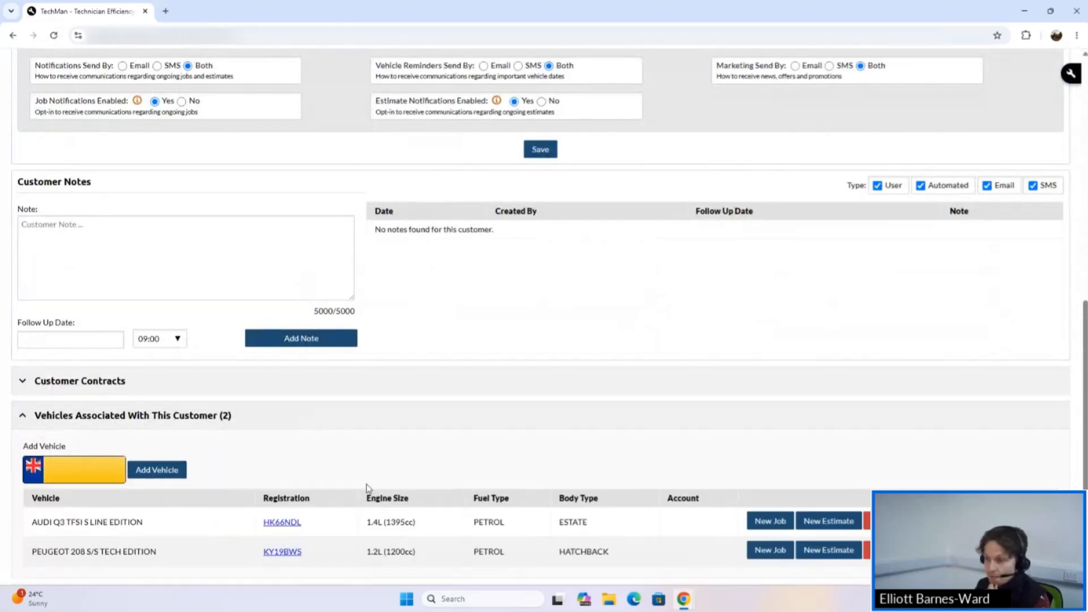
{"action": "scroll", "coordinate": [510, 488], "scroll_direction": "down", "scroll_amount": 2}
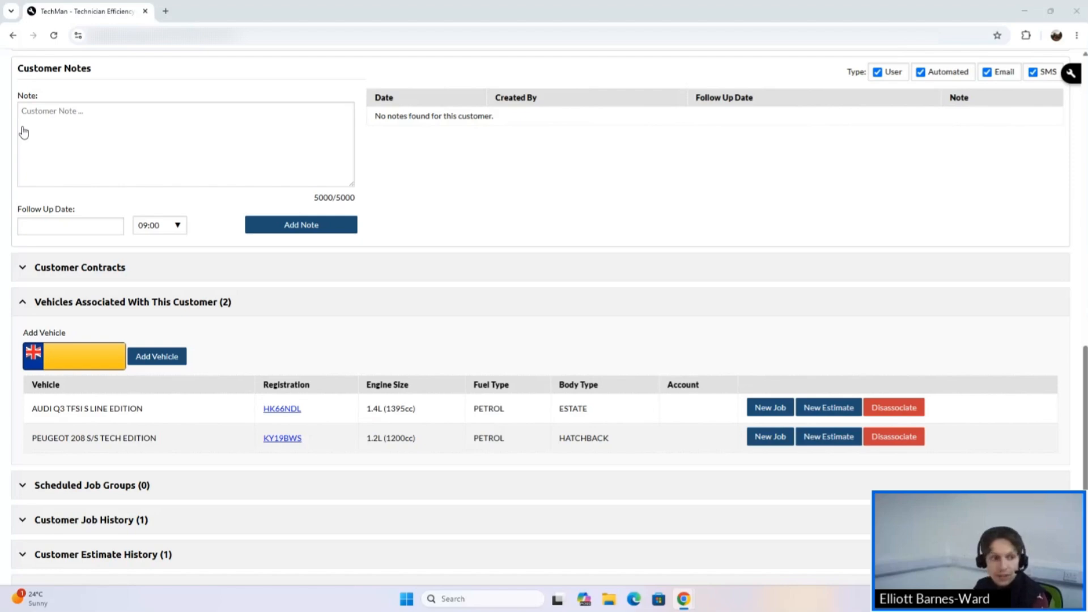
- Start a new job for the customer's Audi Q3 and review its prefilled vehicle and customer details
{"action": "left_click", "coordinate": [781, 406]}
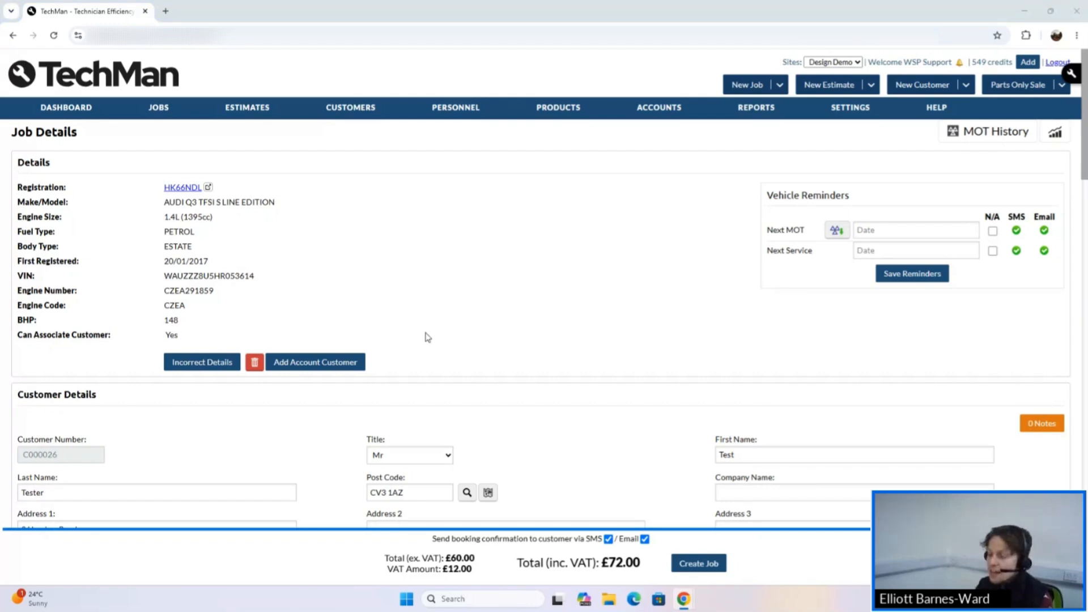
{"action": "scroll", "coordinate": [425, 335], "scroll_direction": "down", "scroll_amount": 5}
{"action": "scroll", "coordinate": [560, 397], "scroll_direction": "down", "scroll_amount": 1}
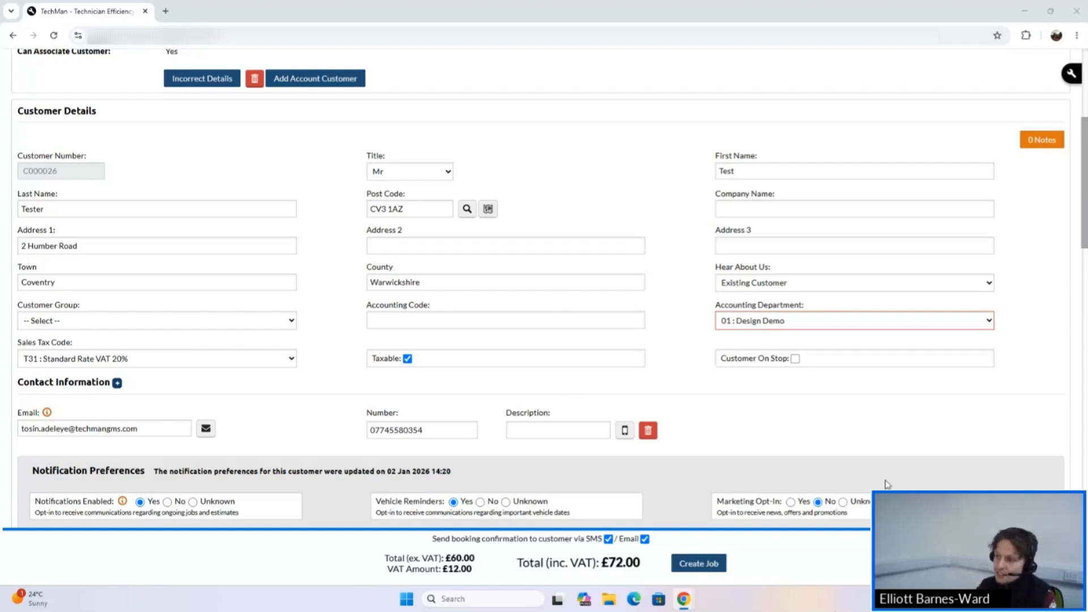
{"action": "scroll", "coordinate": [539, 389], "scroll_direction": "up", "scroll_amount": 5}
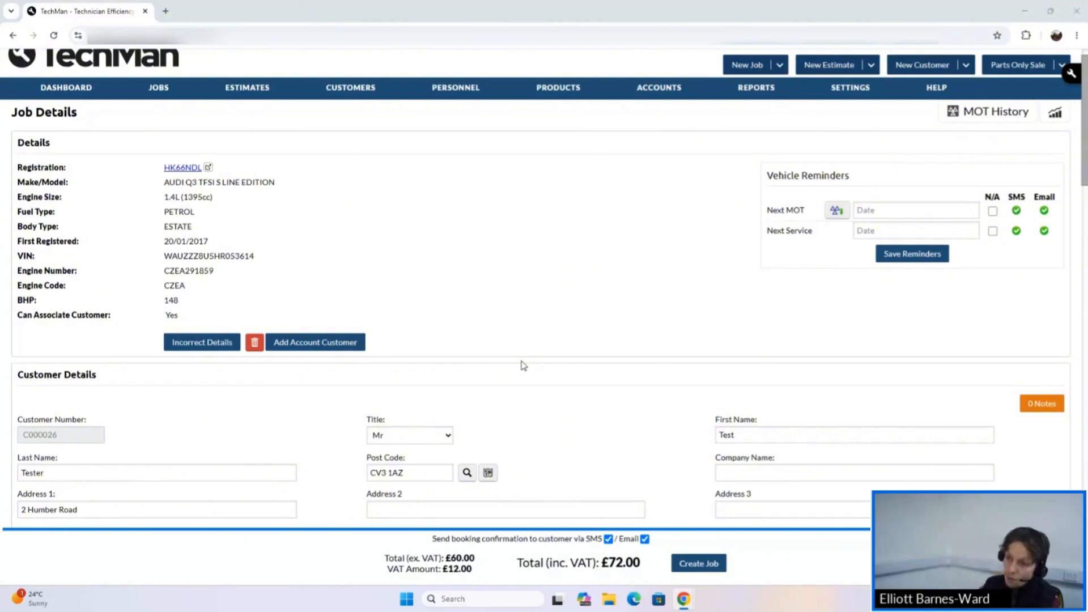
{"action": "scroll", "coordinate": [524, 365], "scroll_direction": "up", "scroll_amount": 1}
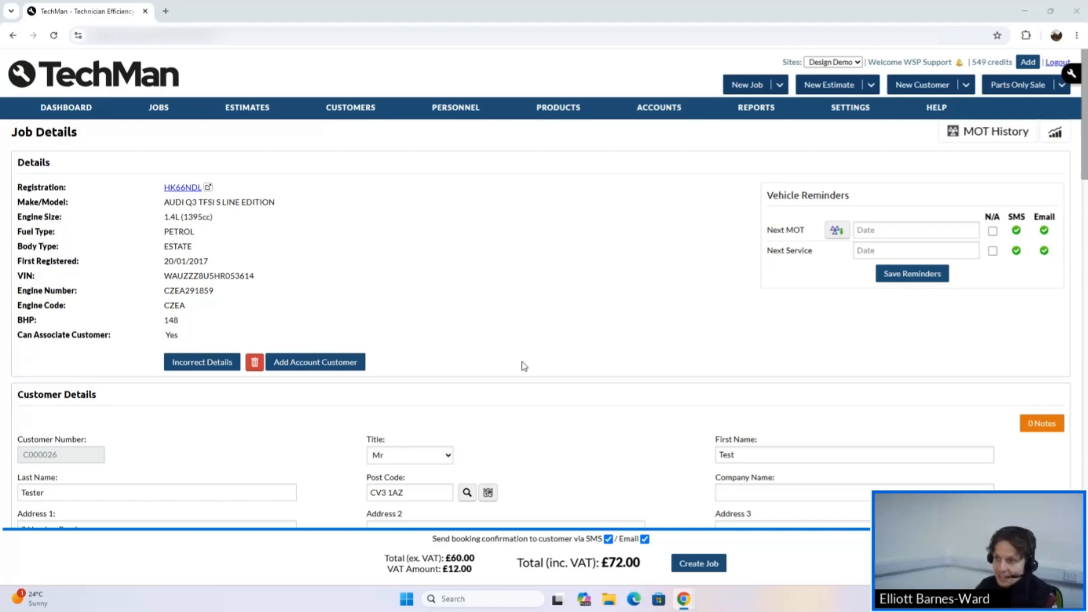
- Open the contract templates, view a blank new template form, and return to the template list
{"action": "mouse_move", "coordinate": [347, 109]}
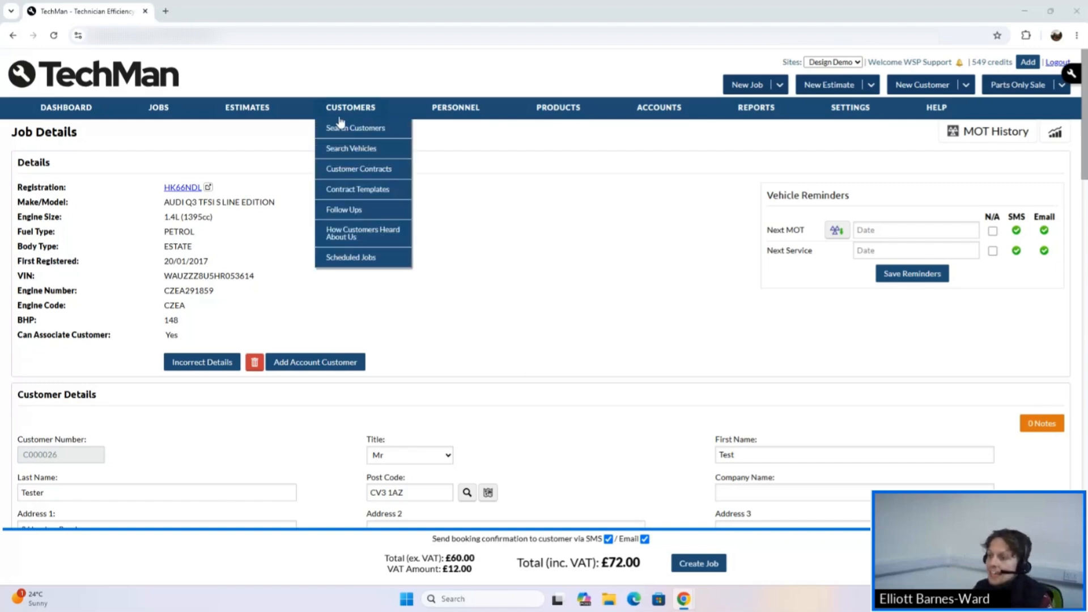
{"action": "left_click", "coordinate": [365, 199]}
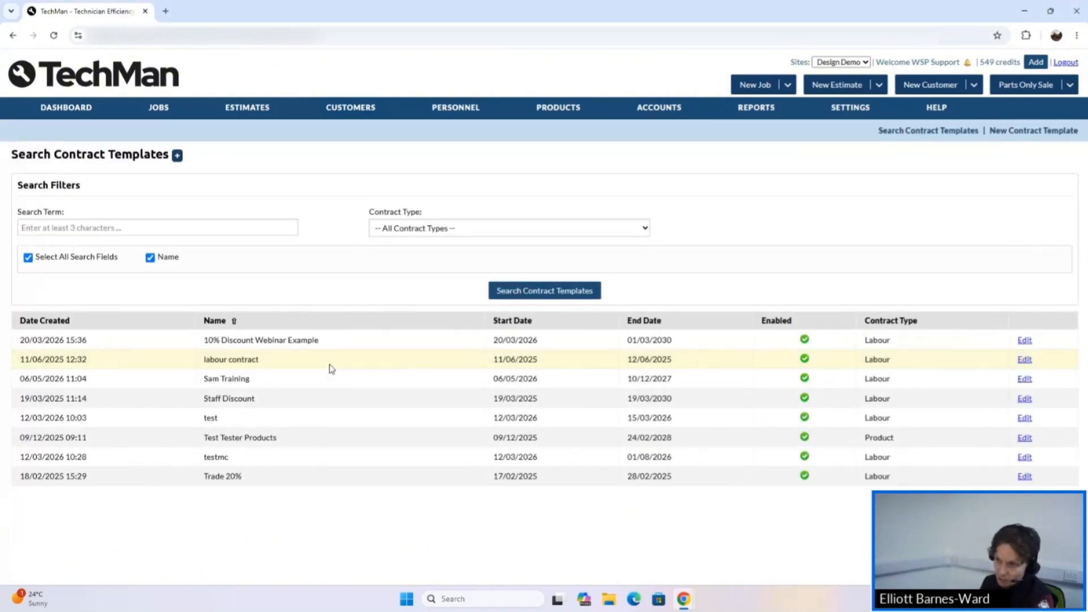
{"action": "left_click", "coordinate": [178, 157]}
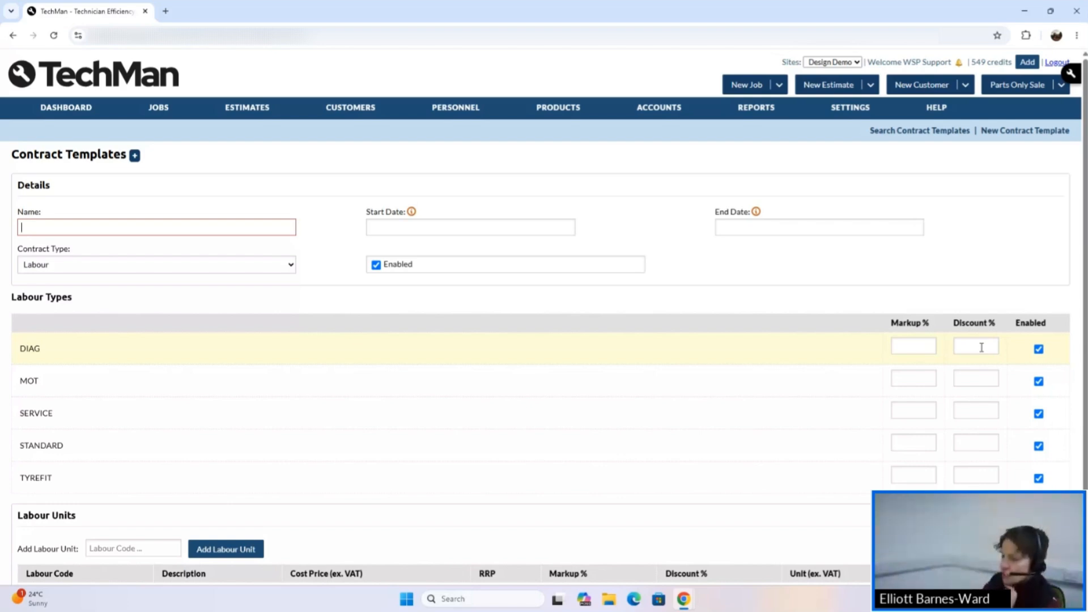
{"action": "left_click", "coordinate": [895, 131]}
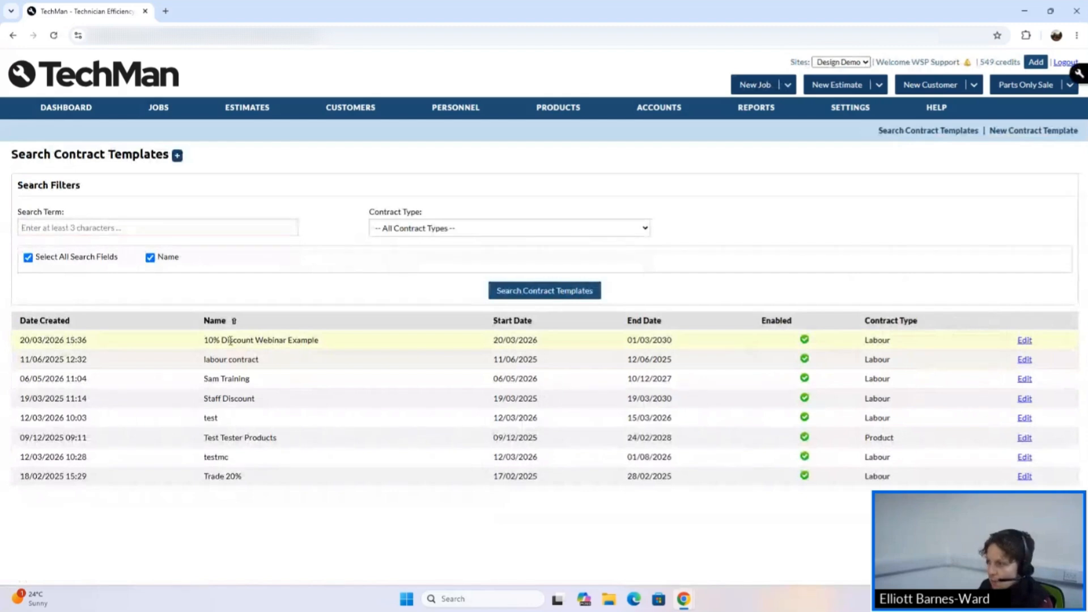
- Open the 10% Discount Webinar Example template and examine the discount percentage of each labour type
{"action": "left_click", "coordinate": [1023, 341]}
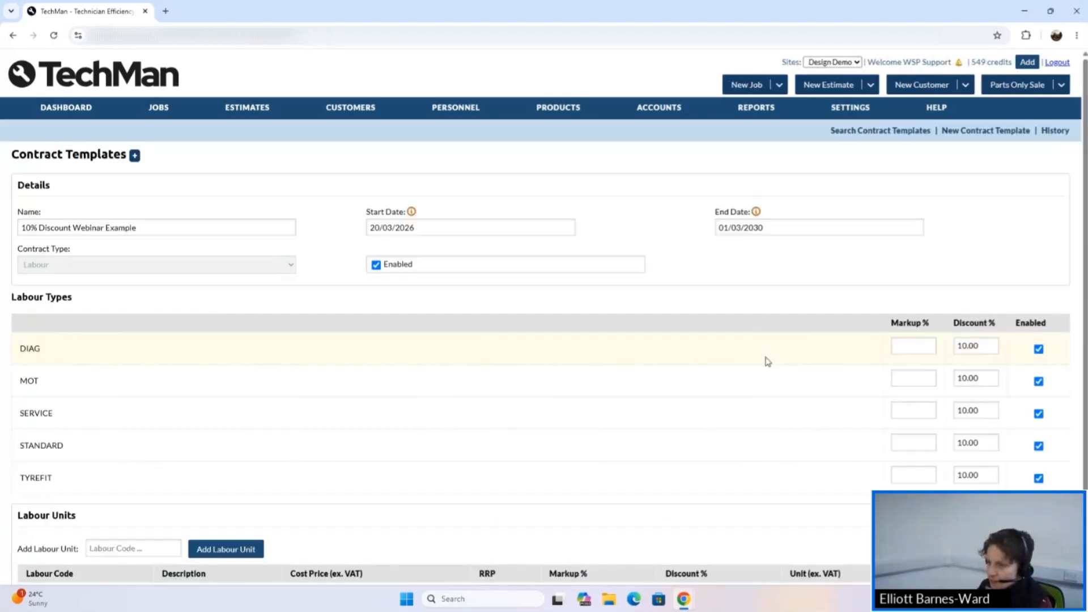
{"action": "scroll", "coordinate": [683, 290], "scroll_direction": "down", "scroll_amount": 1}
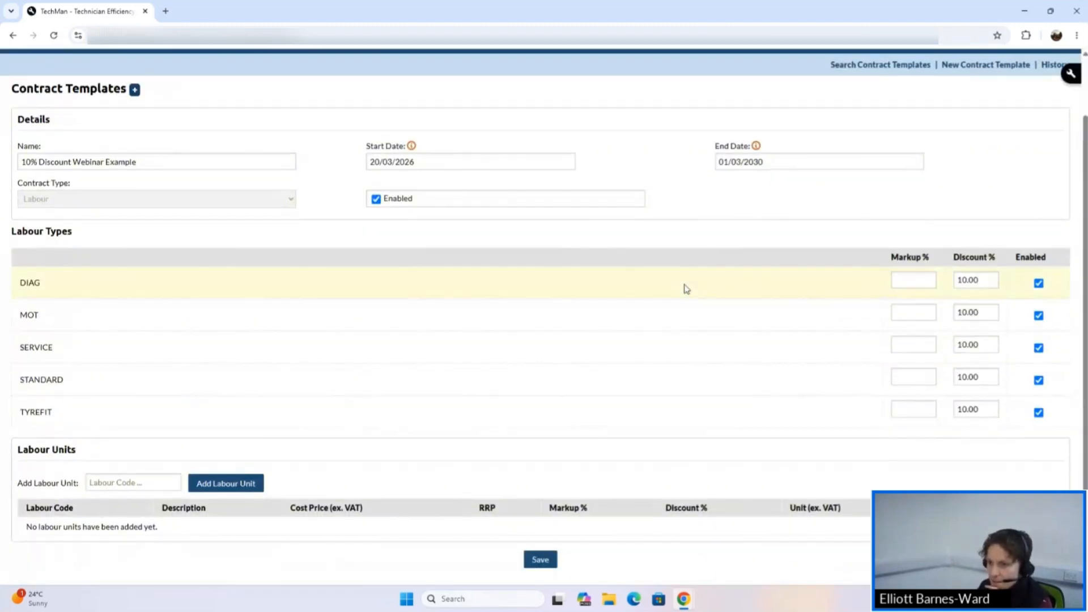
{"action": "left_click", "coordinate": [966, 278]}
{"action": "left_click", "coordinate": [968, 312]}
{"action": "left_click", "coordinate": [969, 345]}
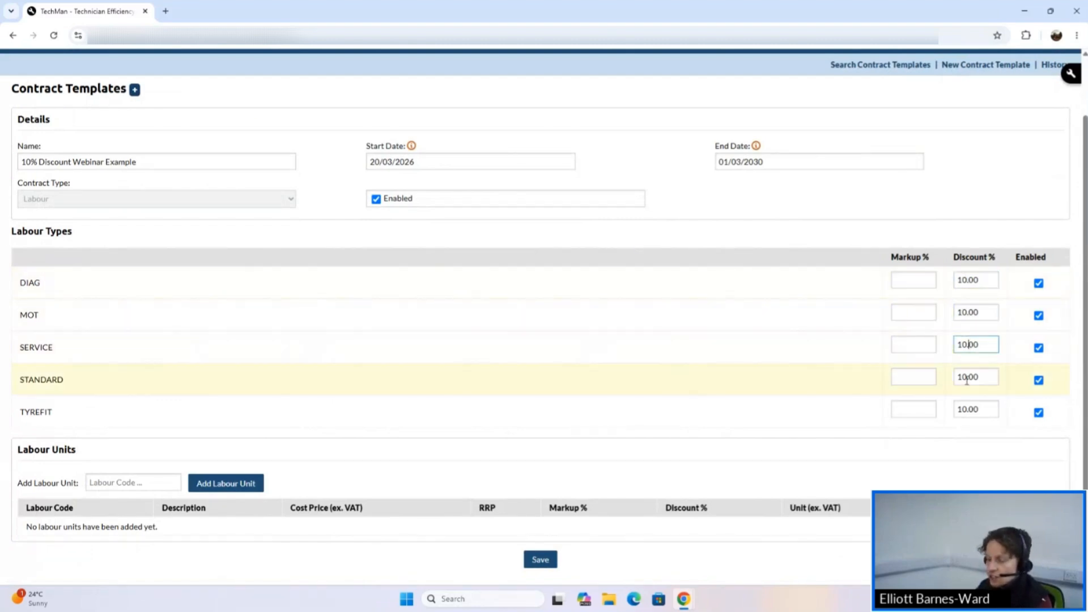
{"action": "left_click", "coordinate": [967, 379]}
{"action": "left_click", "coordinate": [968, 409]}
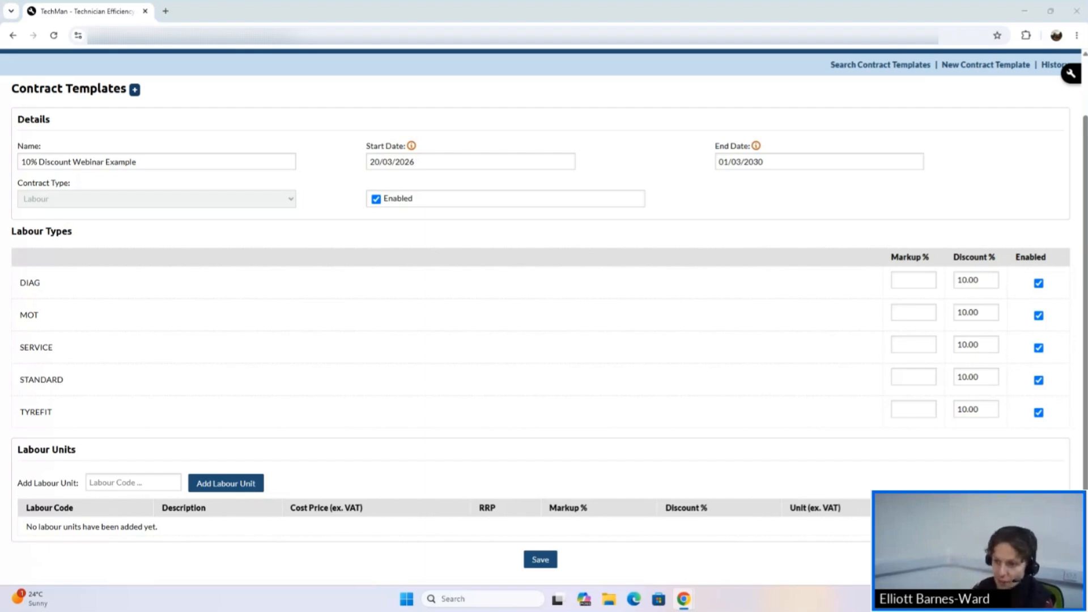
{"action": "scroll", "coordinate": [212, 404], "scroll_direction": "up", "scroll_amount": 2}
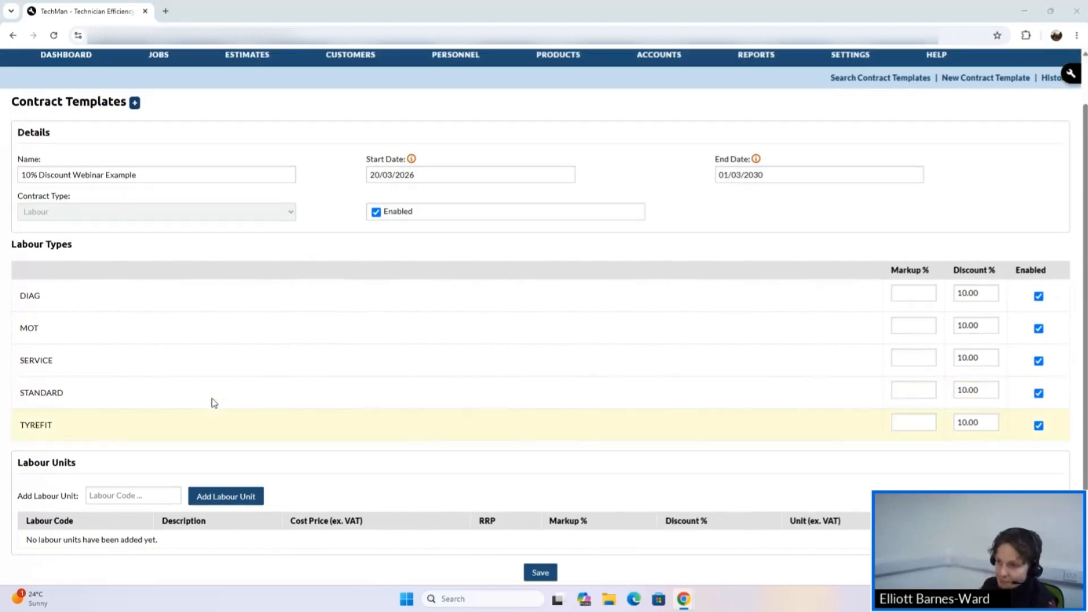
- Open the newest customer's record, review the contract templates available under Customer Contracts, and collapse that section
{"action": "mouse_move", "coordinate": [350, 108]}
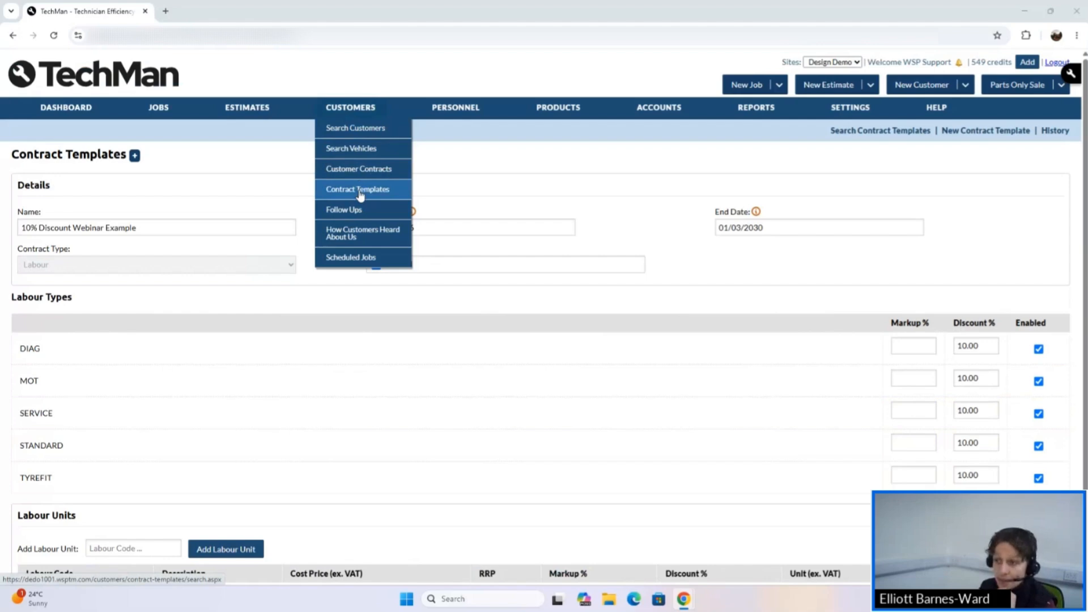
{"action": "left_click", "coordinate": [346, 130]}
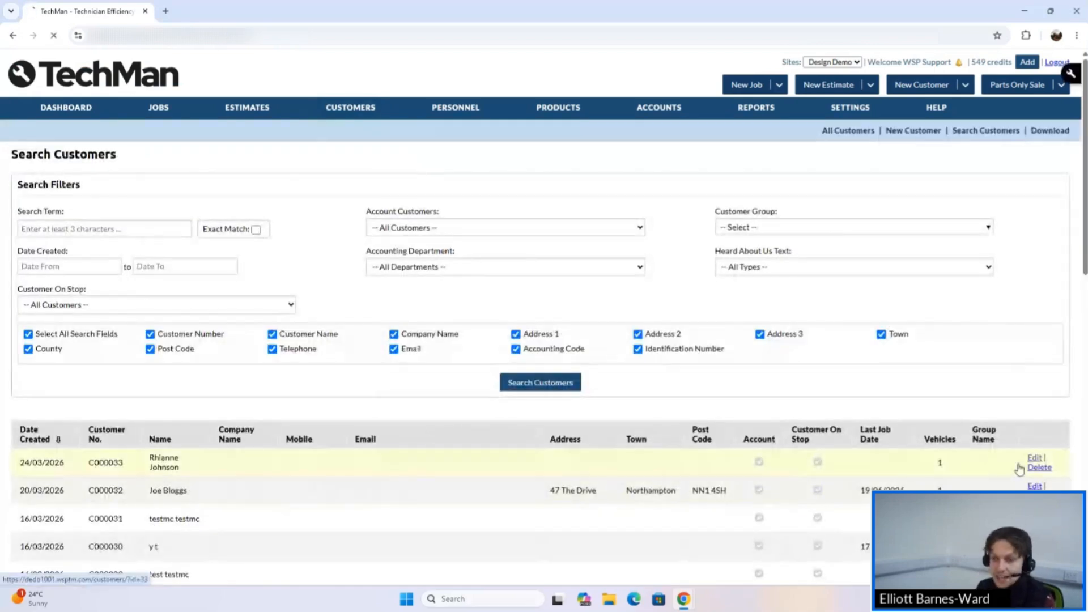
{"action": "left_click", "coordinate": [1034, 458]}
{"action": "scroll", "coordinate": [282, 490], "scroll_direction": "down", "scroll_amount": 10}
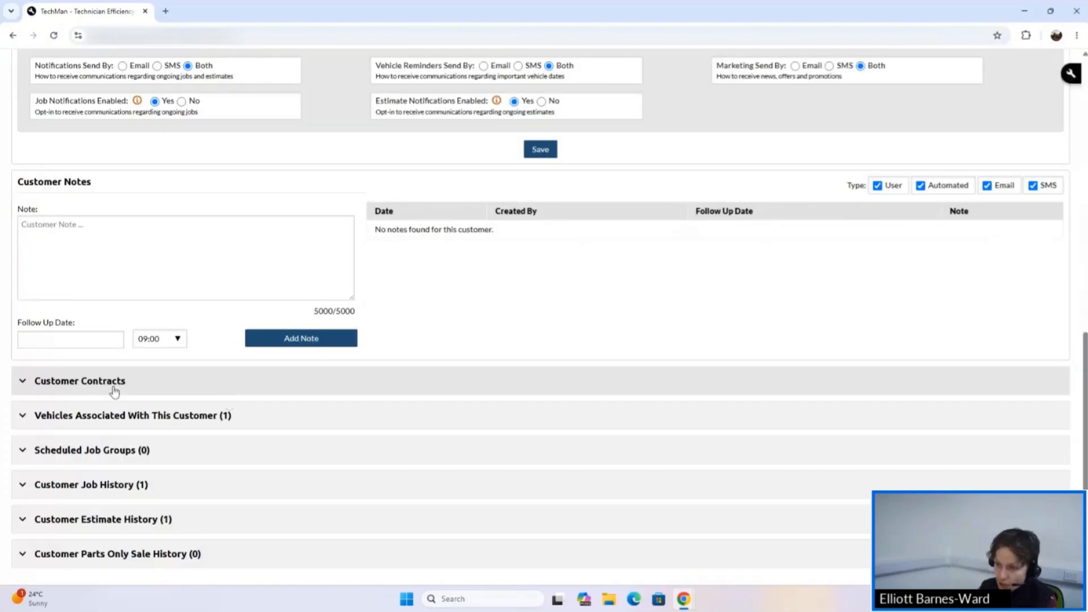
{"action": "left_click", "coordinate": [114, 389]}
{"action": "left_click", "coordinate": [157, 439]}
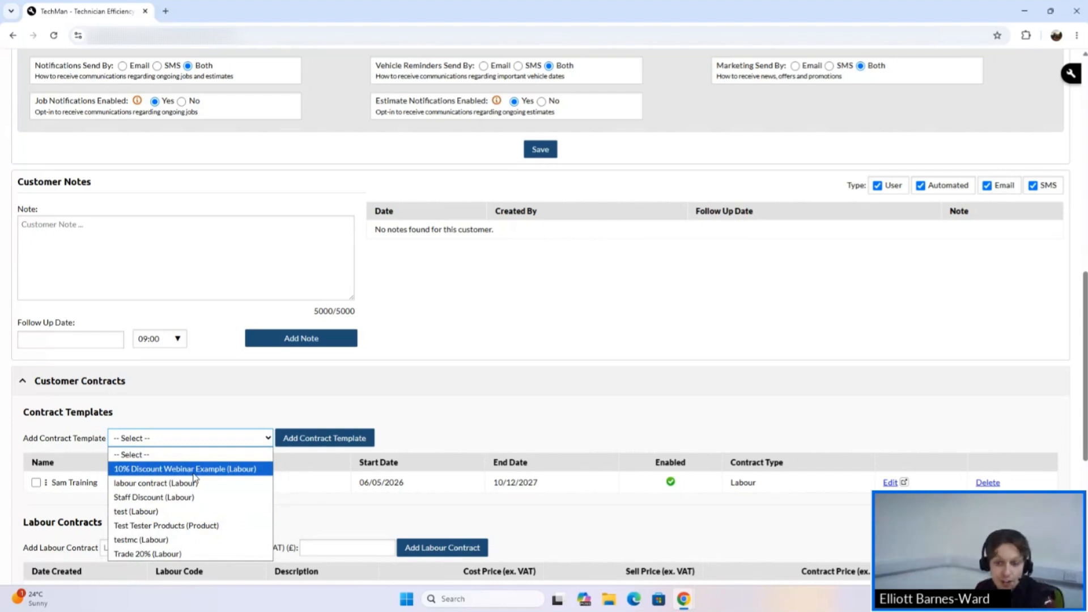
{"action": "left_click", "coordinate": [385, 399]}
{"action": "left_click", "coordinate": [112, 391]}
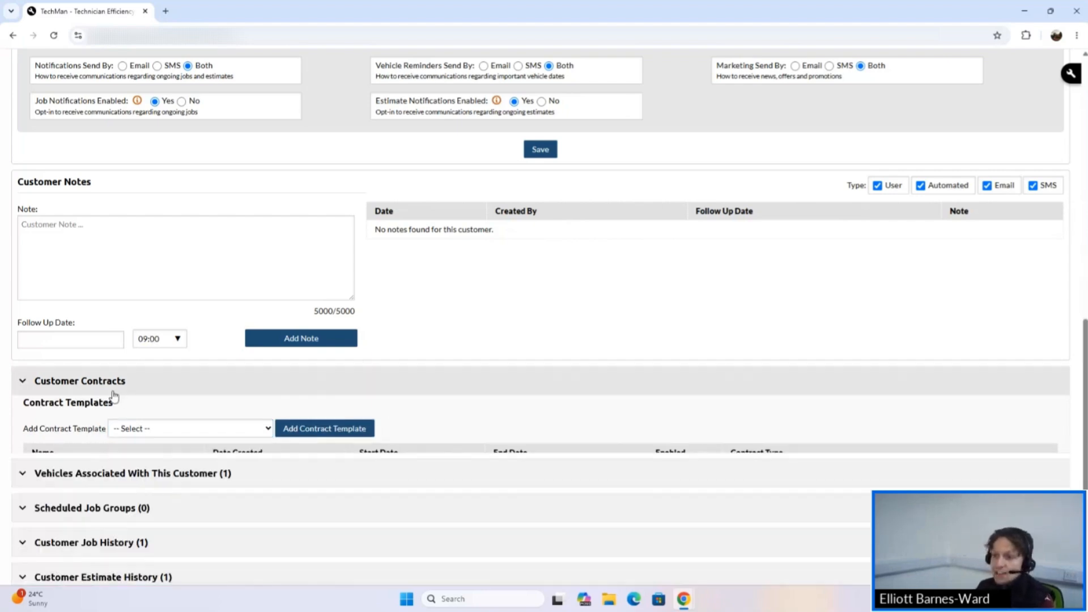
- Return to the dashboard and open the BMW 3 Series job under Awaiting PDI at its labour units
{"action": "scroll", "coordinate": [113, 395], "scroll_direction": "up", "scroll_amount": 9}
{"action": "scroll", "coordinate": [113, 396], "scroll_direction": "up", "scroll_amount": 2}
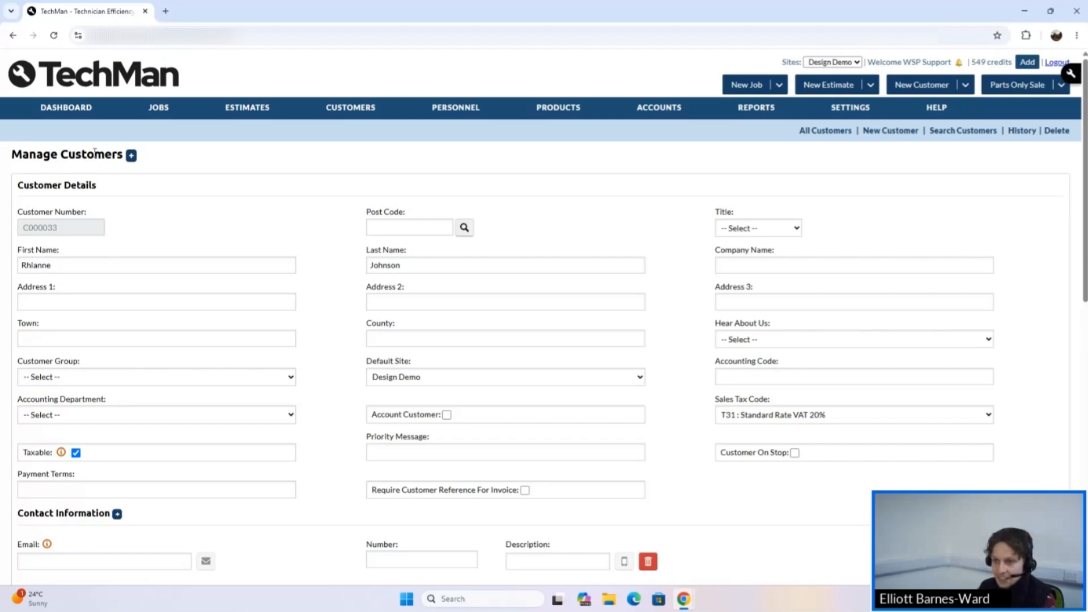
{"action": "left_click", "coordinate": [70, 109]}
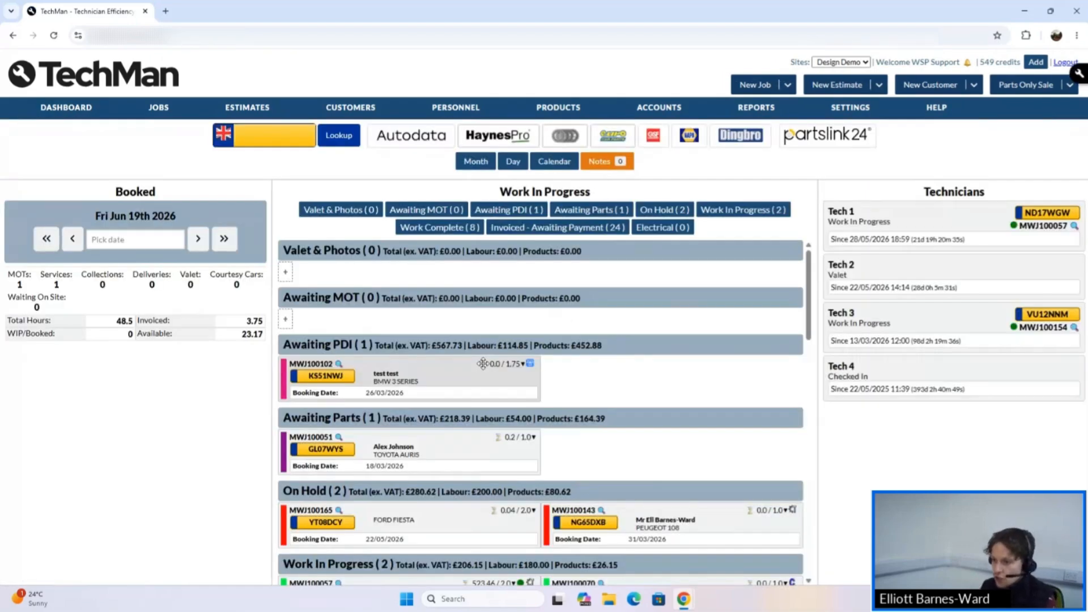
{"action": "left_click", "coordinate": [313, 365]}
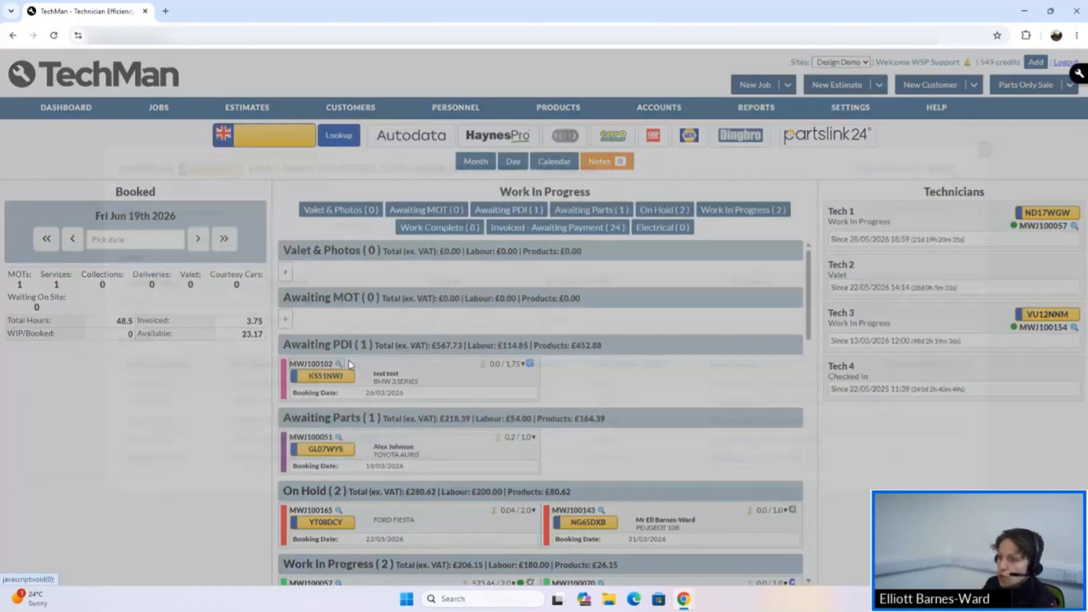
{"action": "left_click", "coordinate": [145, 168]}
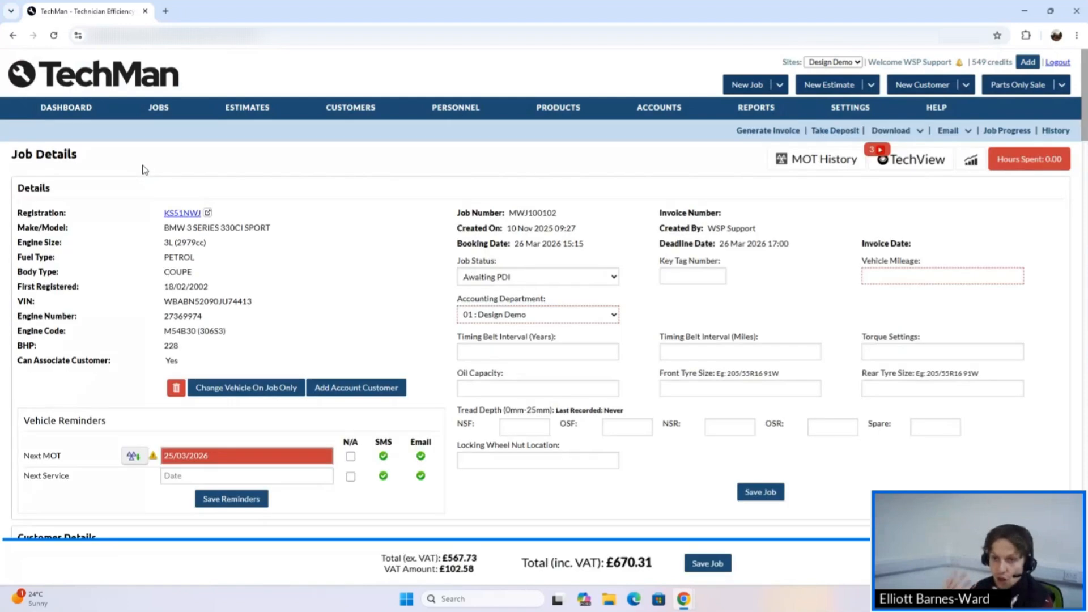
{"action": "scroll", "coordinate": [483, 287], "scroll_direction": "down", "scroll_amount": 20}
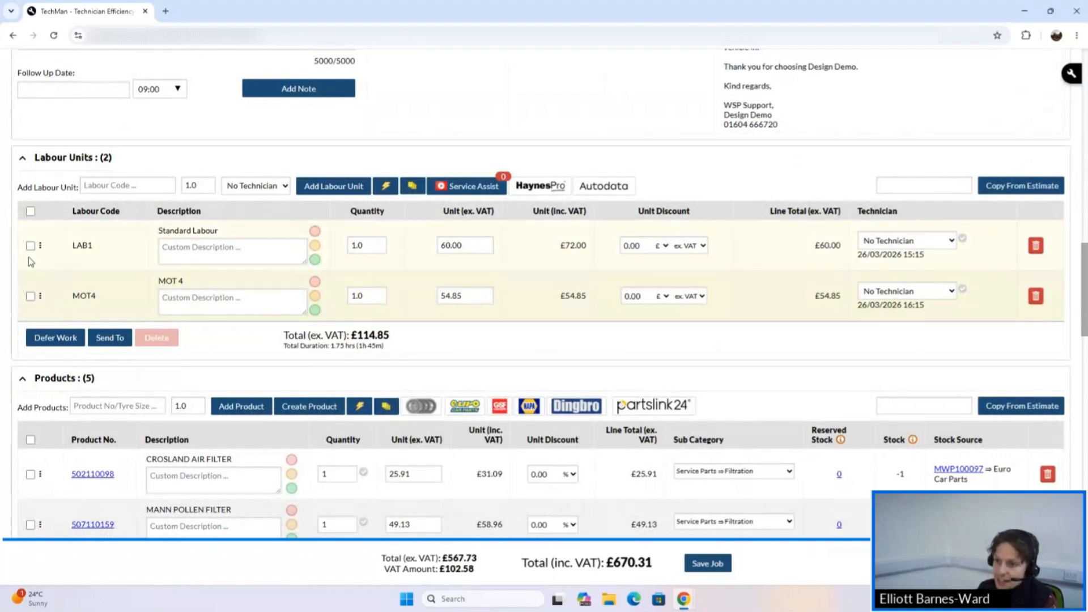
- Send the MOT4 labour unit to a new start date of 12/11/2026 at 16:15
{"action": "mouse_move", "coordinate": [91, 250]}
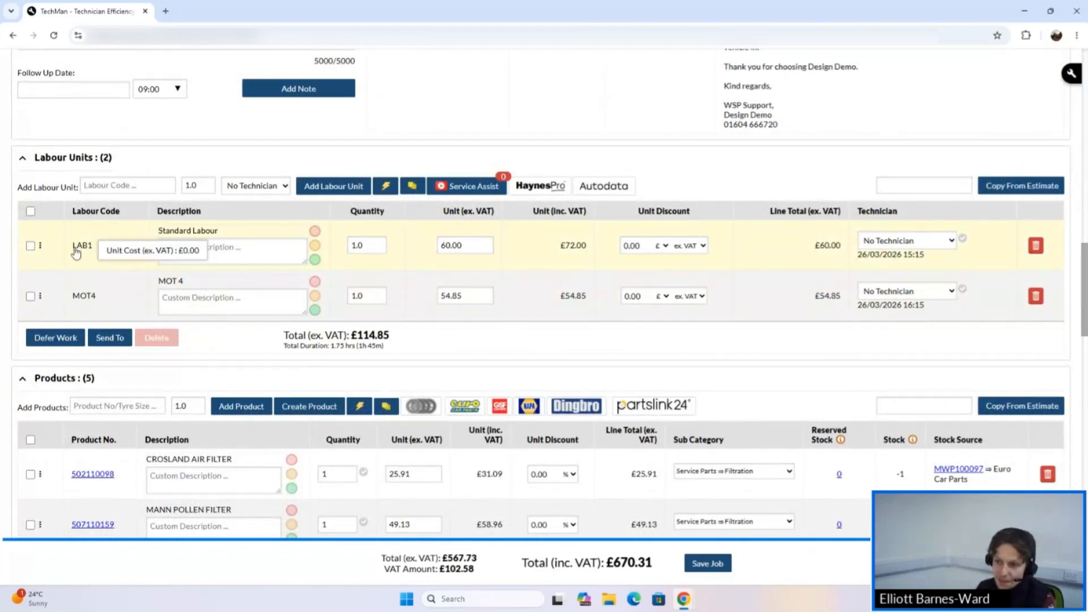
{"action": "mouse_move", "coordinate": [95, 300]}
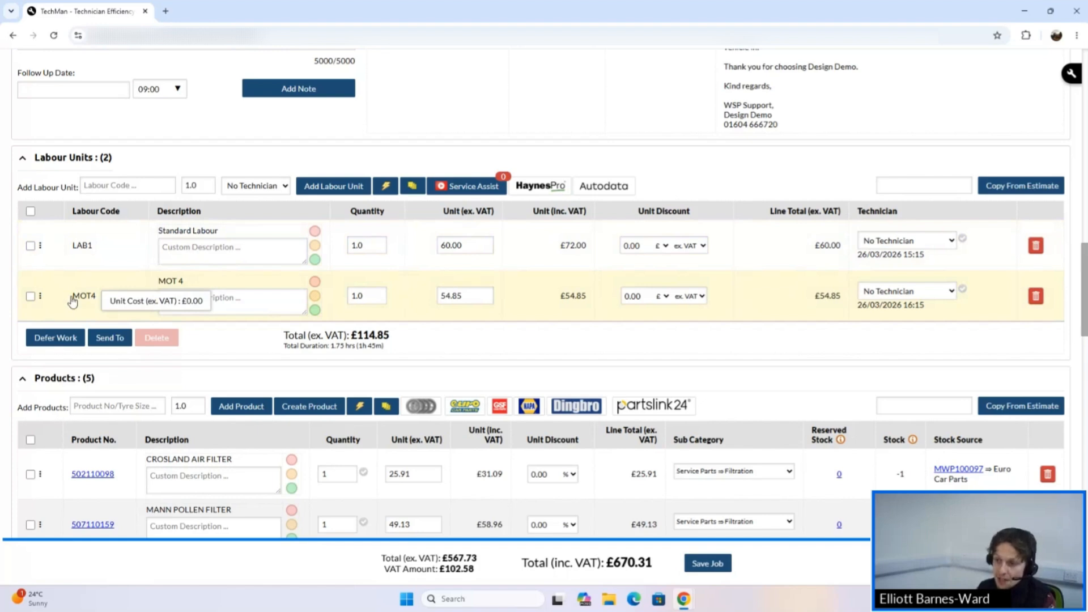
{"action": "left_click", "coordinate": [31, 297]}
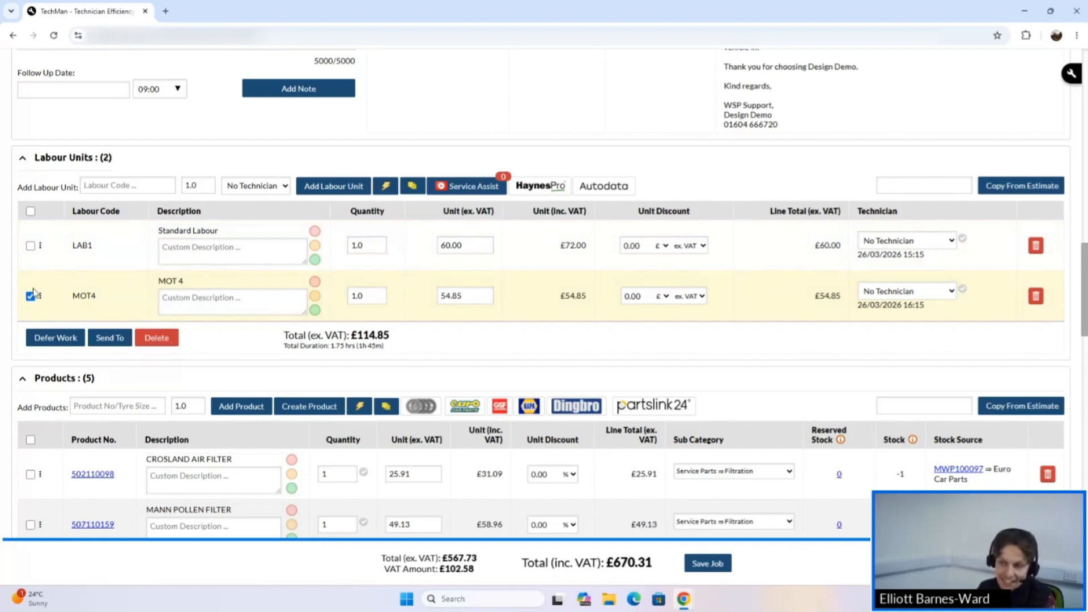
{"action": "left_click", "coordinate": [100, 339]}
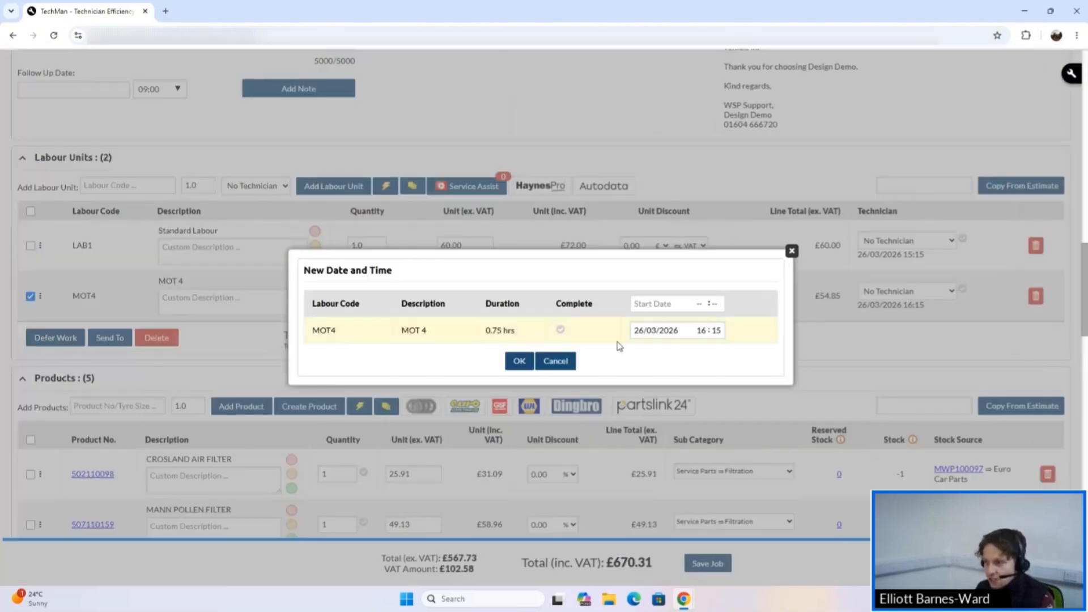
{"action": "left_click", "coordinate": [653, 330]}
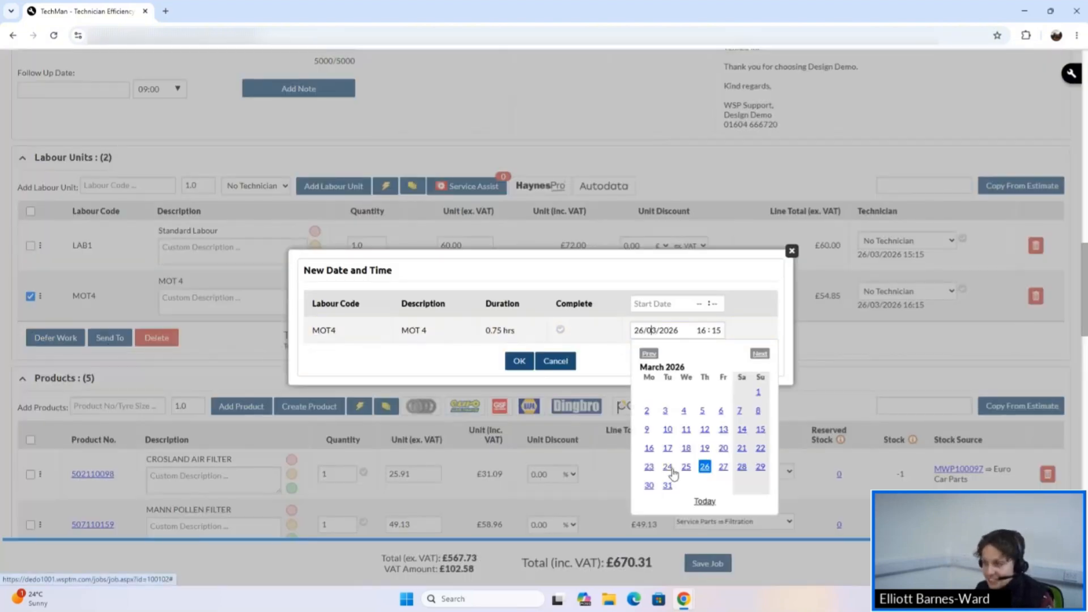
{"action": "left_click", "coordinate": [760, 354]}
{"action": "left_click", "coordinate": [760, 354]}
{"action": "left_click", "coordinate": [760, 354]}
{"action": "left_click", "coordinate": [760, 354]}
{"action": "left_click", "coordinate": [761, 353]}
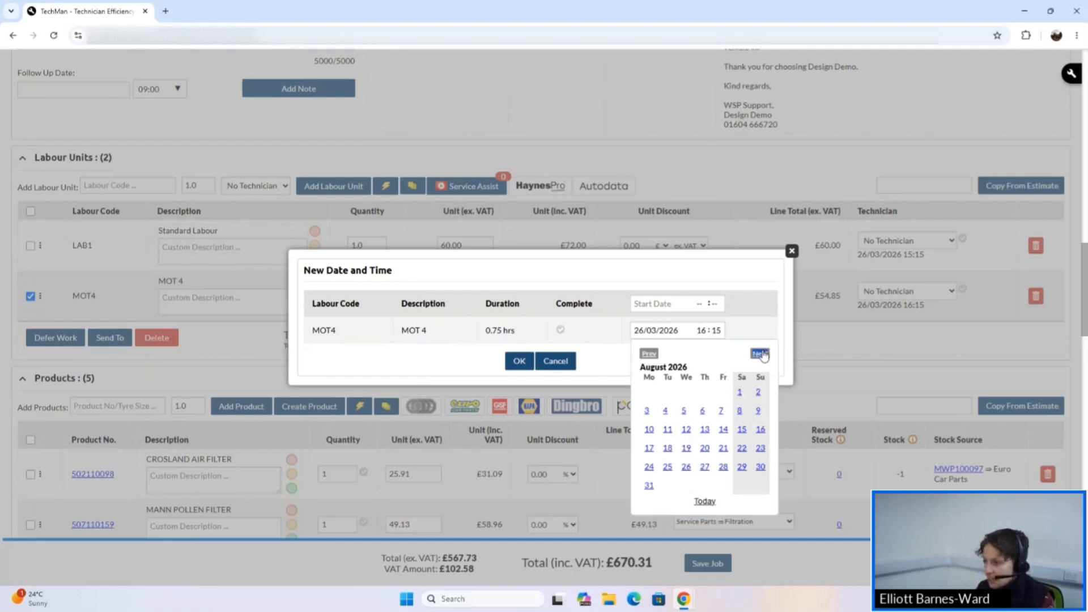
{"action": "left_click", "coordinate": [760, 354]}
{"action": "left_click", "coordinate": [760, 354]}
{"action": "left_click", "coordinate": [760, 354]}
{"action": "left_click", "coordinate": [705, 431]}
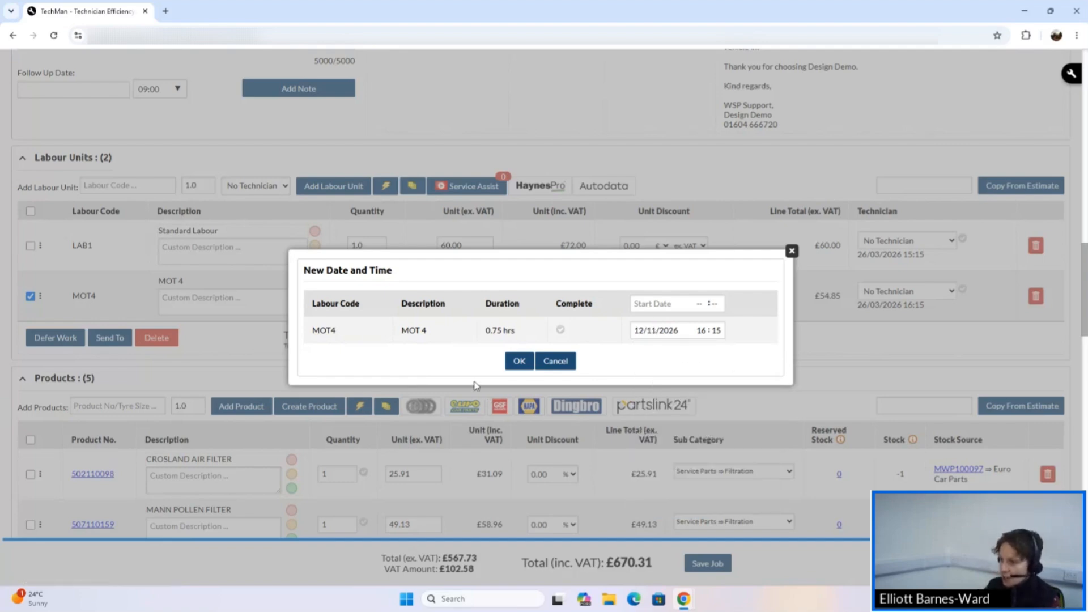
{"action": "left_click", "coordinate": [518, 361]}
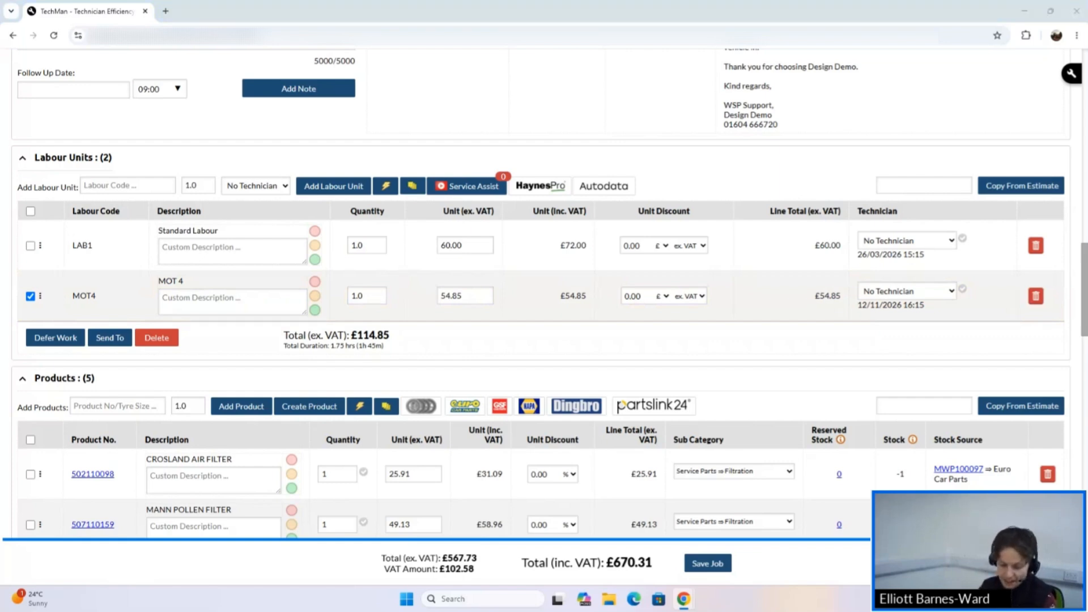
- Show the job's calendar and try to move its LAB1 booking within the No Technician column on 26 March 2026
{"action": "scroll", "coordinate": [492, 419], "scroll_direction": "down", "scroll_amount": 15}
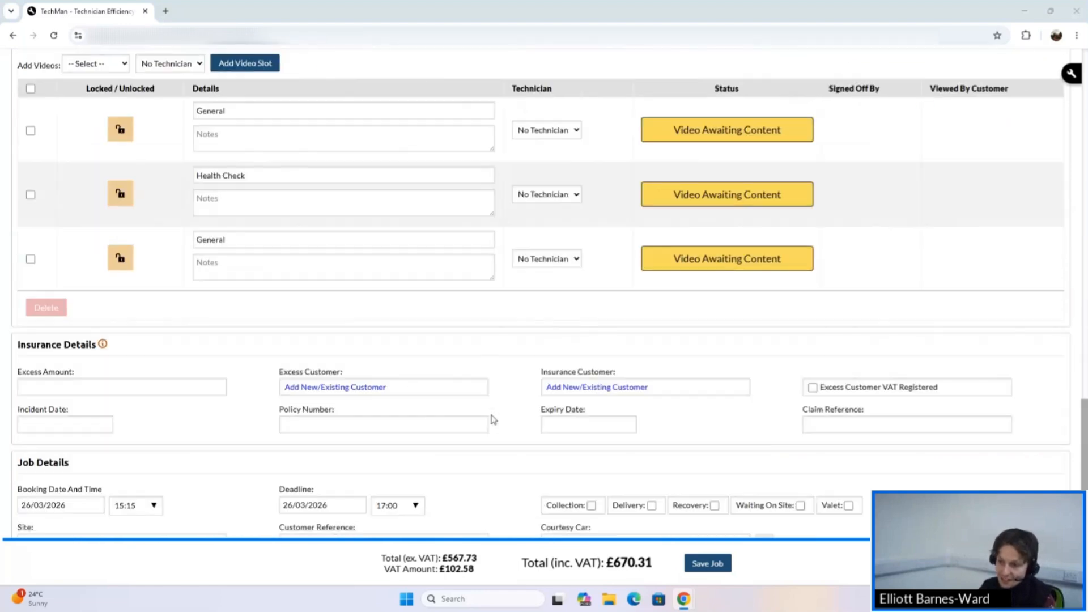
{"action": "scroll", "coordinate": [492, 419], "scroll_direction": "down", "scroll_amount": 10}
{"action": "scroll", "coordinate": [444, 375], "scroll_direction": "up", "scroll_amount": 4}
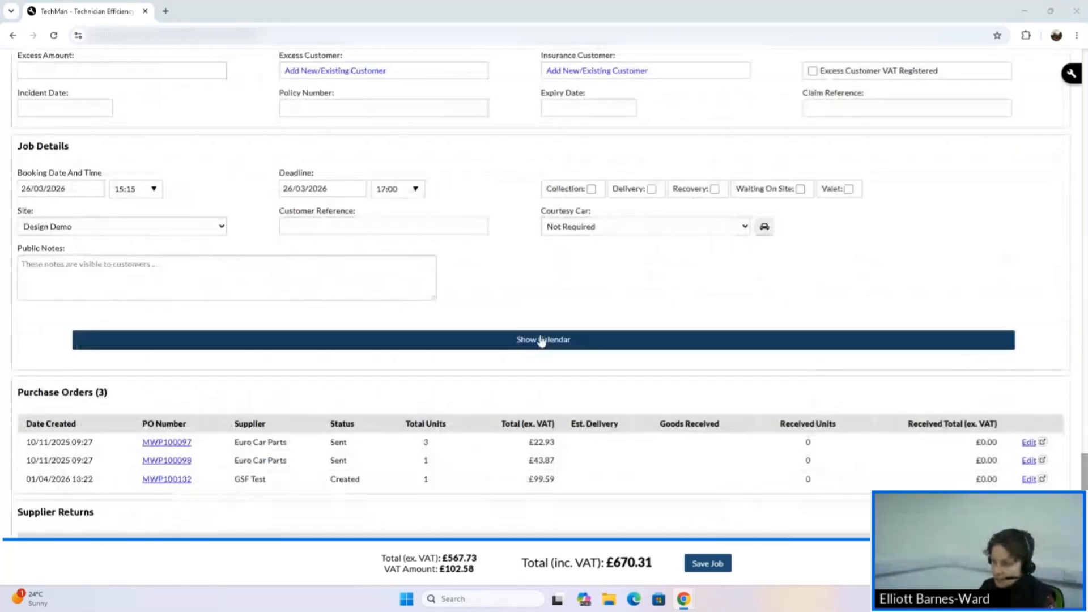
{"action": "left_click", "coordinate": [539, 341]}
{"action": "scroll", "coordinate": [556, 425], "scroll_direction": "down", "scroll_amount": 5}
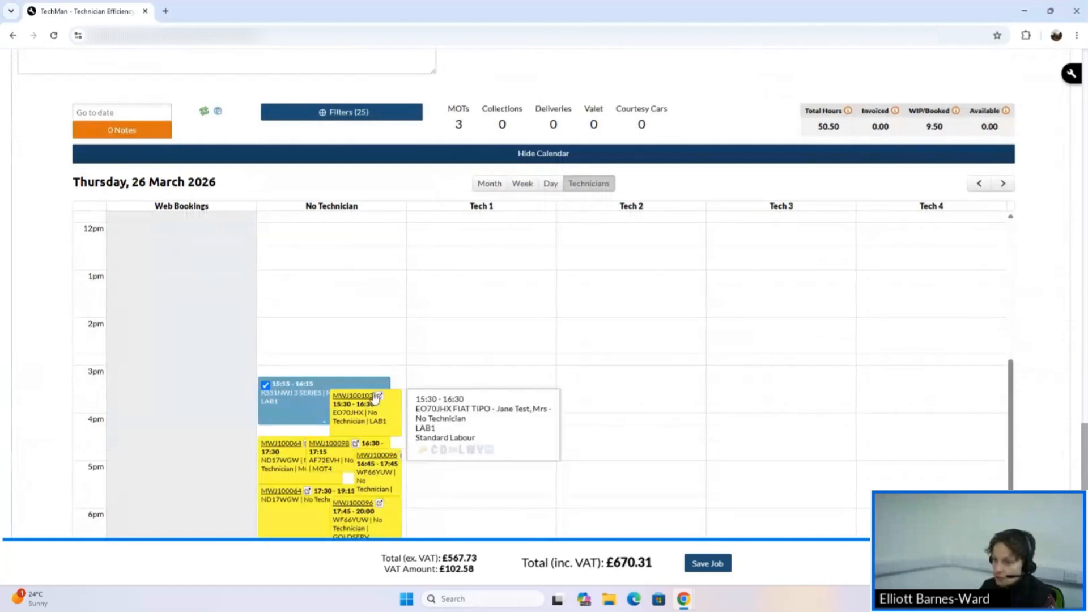
{"action": "scroll", "coordinate": [326, 400], "scroll_direction": "down", "scroll_amount": 1}
{"action": "left_click_drag", "start_coordinate": [326, 349], "coordinate": [366, 331]}
- Leave the job for the dashboard and open the workshop calendar
{"action": "scroll", "coordinate": [294, 287], "scroll_direction": "up", "scroll_amount": 20}
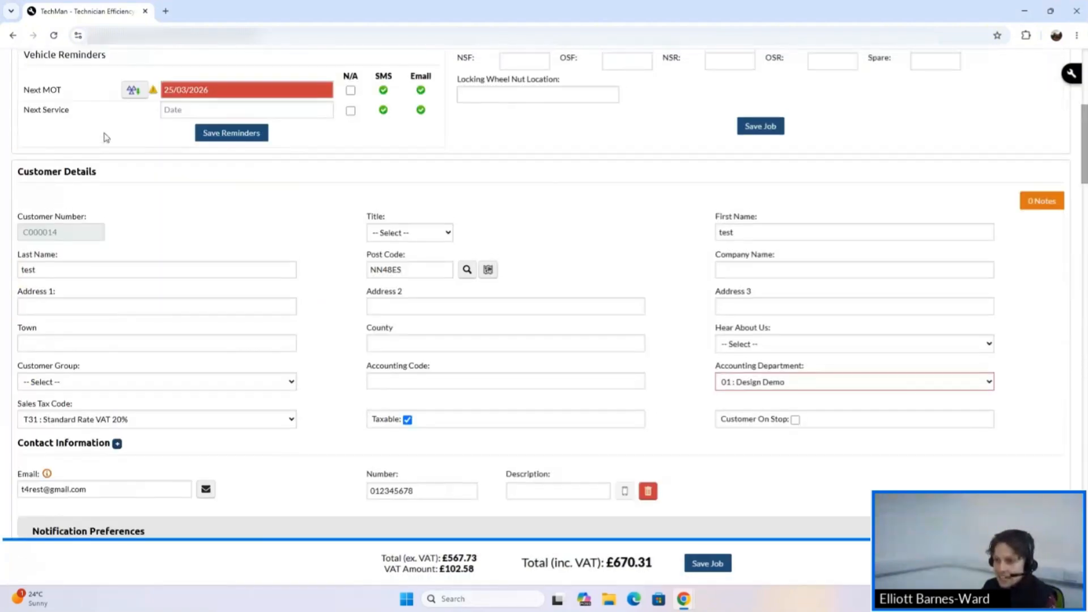
{"action": "scroll", "coordinate": [139, 144], "scroll_direction": "up", "scroll_amount": 7}
{"action": "left_click", "coordinate": [72, 106]}
{"action": "left_click", "coordinate": [561, 345]}
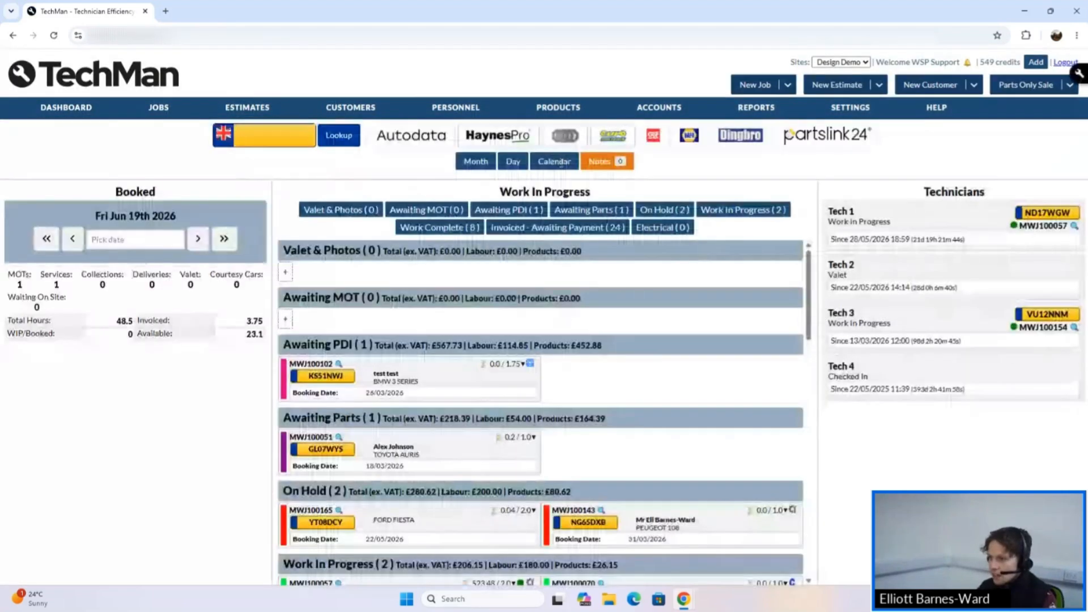
{"action": "left_click", "coordinate": [561, 163]}
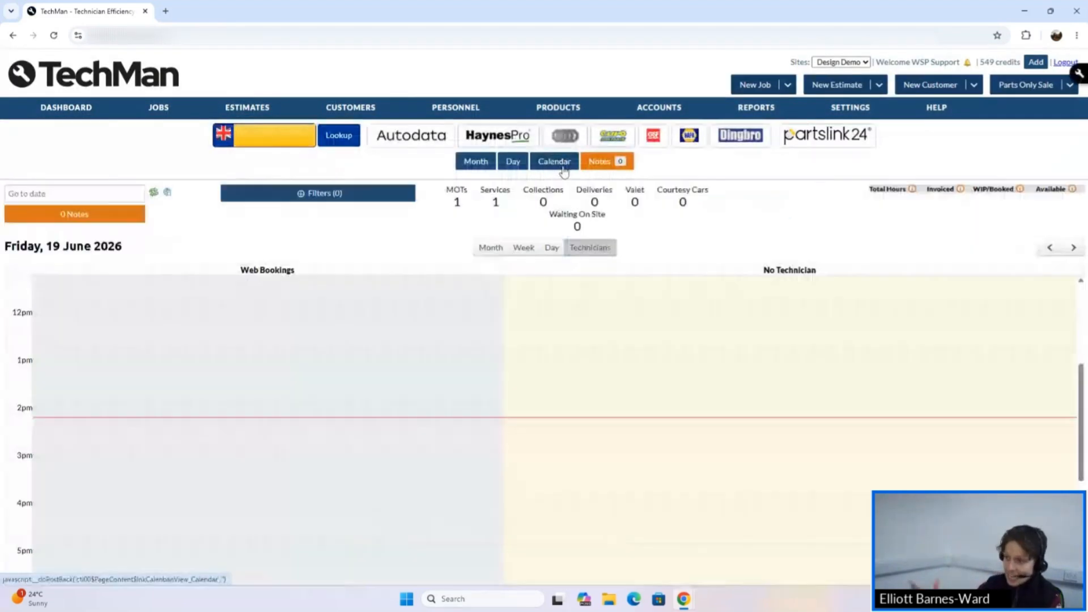
- Review the calendar by technician and by week, switch it to the month view, and move the Peugeot 108's Bronze Service booking to 24 June 2026
{"action": "scroll", "coordinate": [397, 431], "scroll_direction": "up", "scroll_amount": 5}
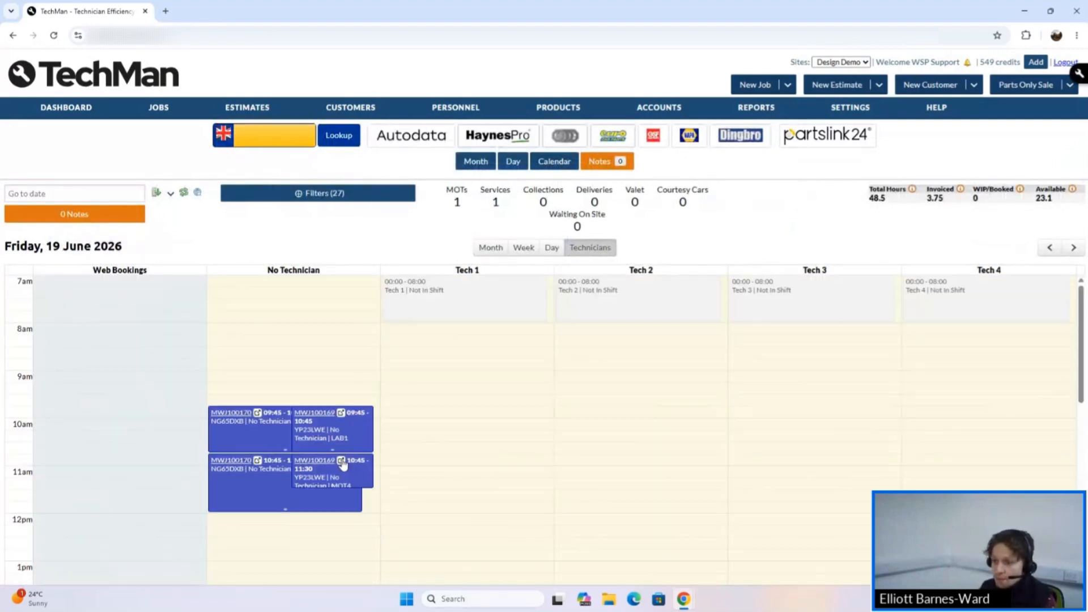
{"action": "mouse_move", "coordinate": [306, 450]}
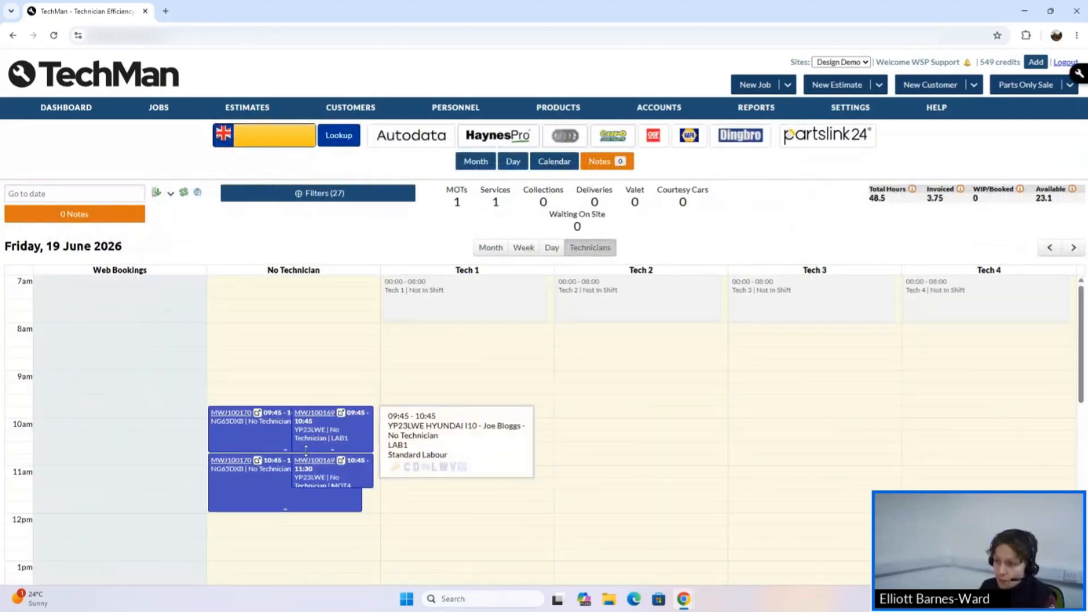
{"action": "left_click", "coordinate": [524, 248]}
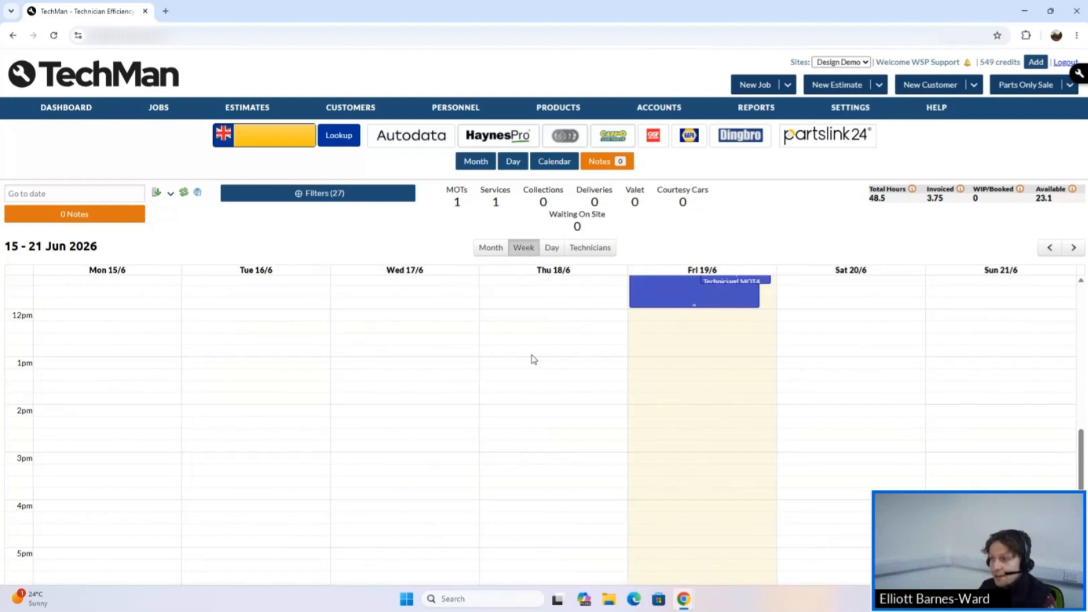
{"action": "scroll", "coordinate": [584, 278], "scroll_direction": "down", "scroll_amount": 1}
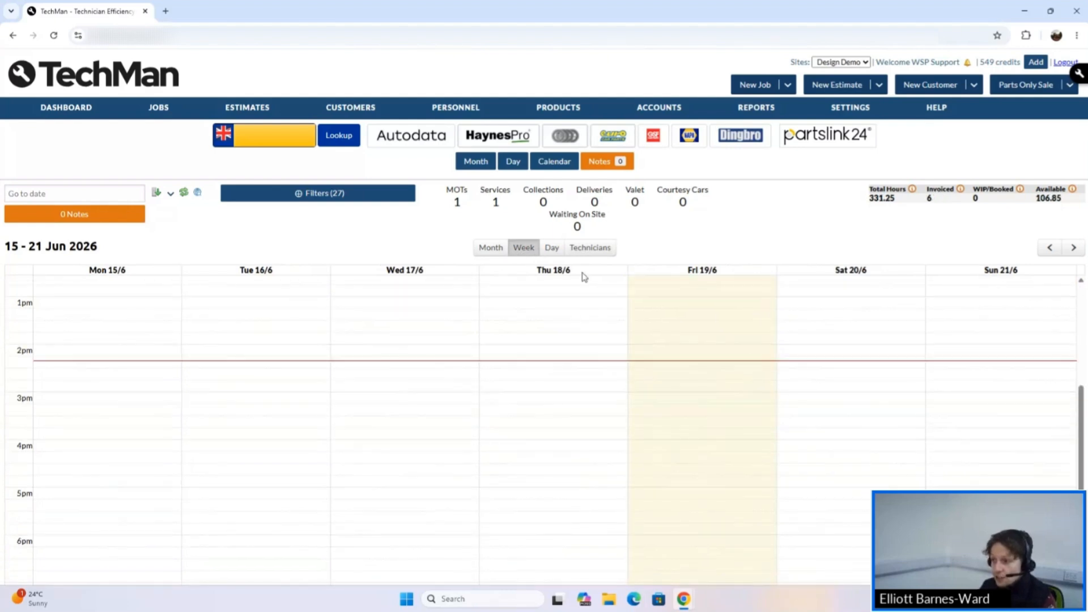
{"action": "left_click", "coordinate": [488, 249]}
{"action": "scroll", "coordinate": [691, 471], "scroll_direction": "down", "scroll_amount": 3}
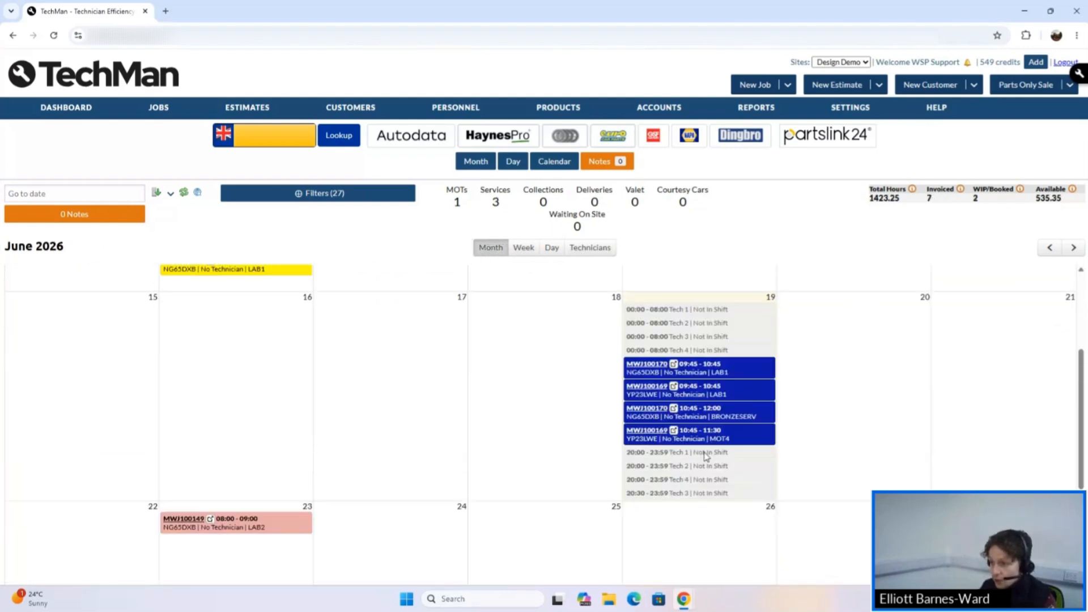
{"action": "left_click_drag", "start_coordinate": [678, 422], "coordinate": [364, 540]}
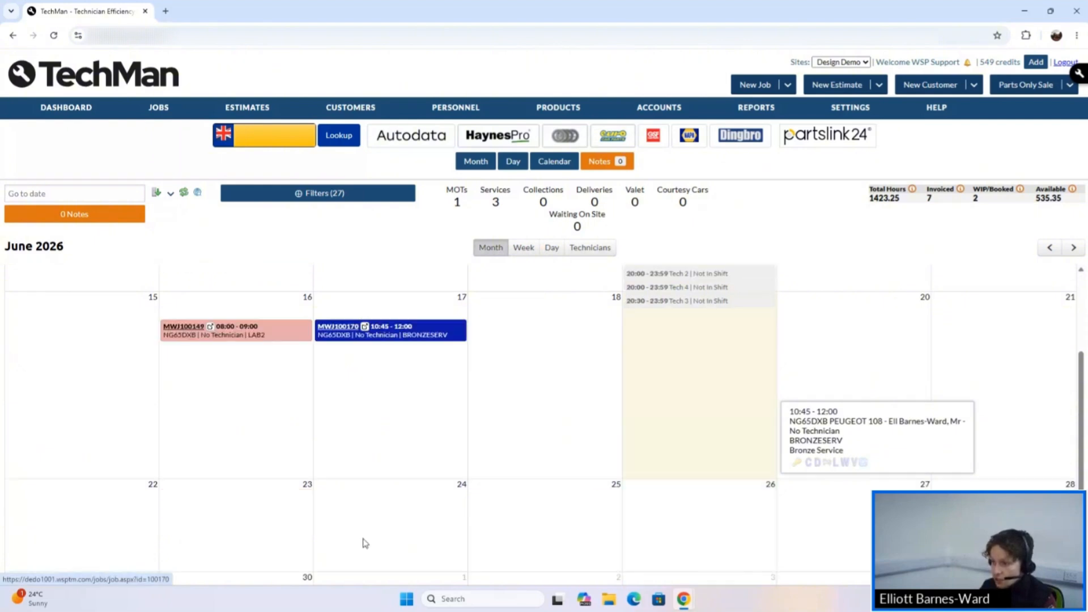
- Move the Hyundai i10's Standard Labour booking to 25 June 2026, and return it to 19 June
{"action": "scroll", "coordinate": [667, 407], "scroll_direction": "down", "scroll_amount": 3}
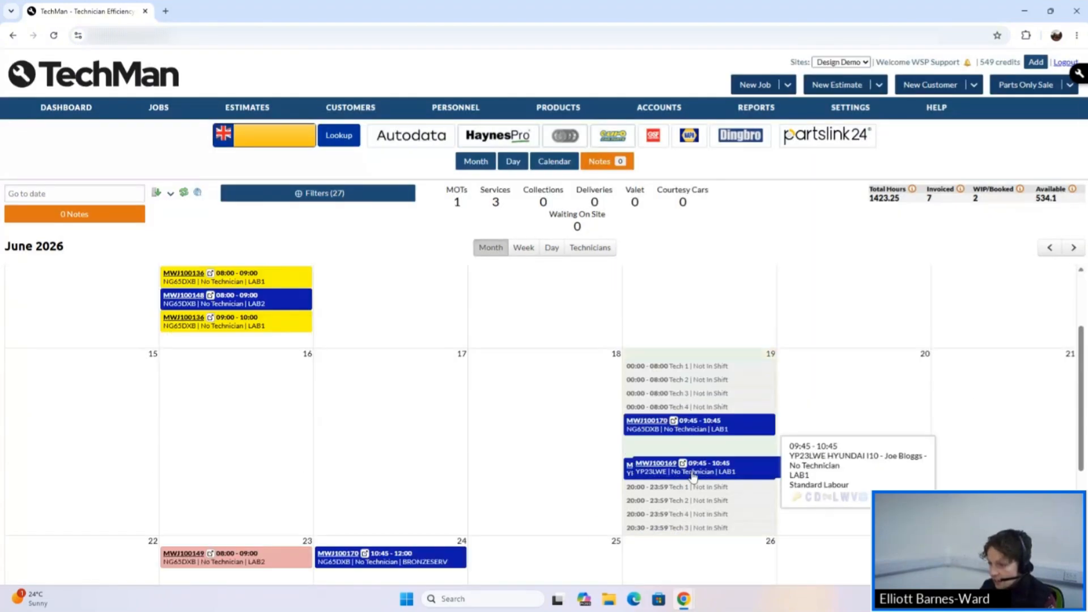
{"action": "left_click_drag", "start_coordinate": [683, 449], "coordinate": [556, 514]}
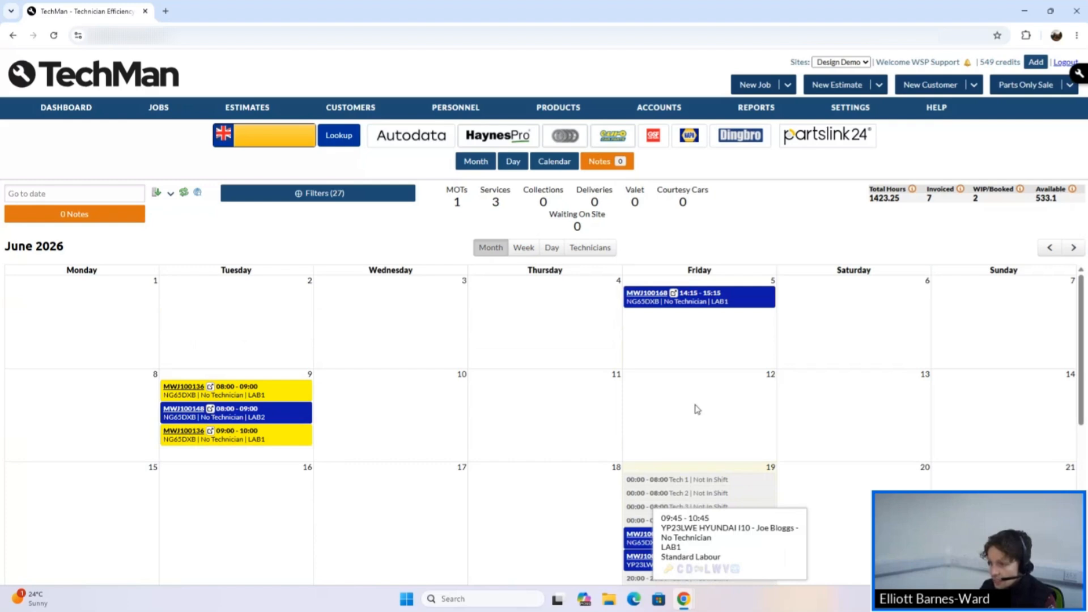
{"action": "scroll", "coordinate": [624, 419], "scroll_direction": "down", "scroll_amount": 3}
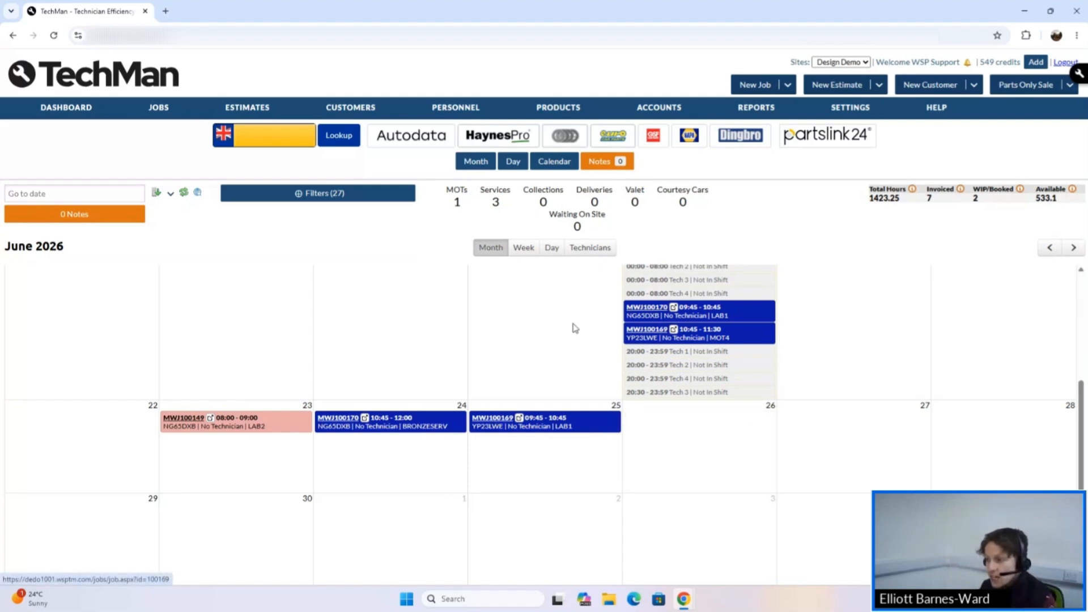
{"action": "left_click_drag", "start_coordinate": [528, 418], "coordinate": [702, 319]}
- Move the Hyundai i10's MOT 4 booking from 19 to 25 June 2026
{"action": "scroll", "coordinate": [703, 350], "scroll_direction": "down", "scroll_amount": 2}
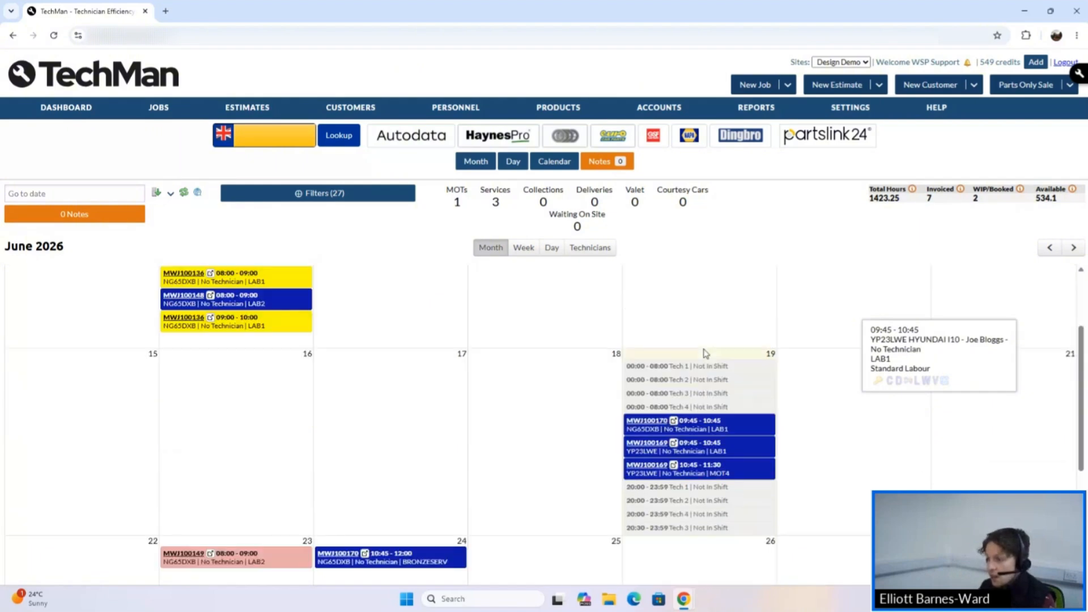
{"action": "scroll", "coordinate": [685, 412], "scroll_direction": "down", "scroll_amount": 1}
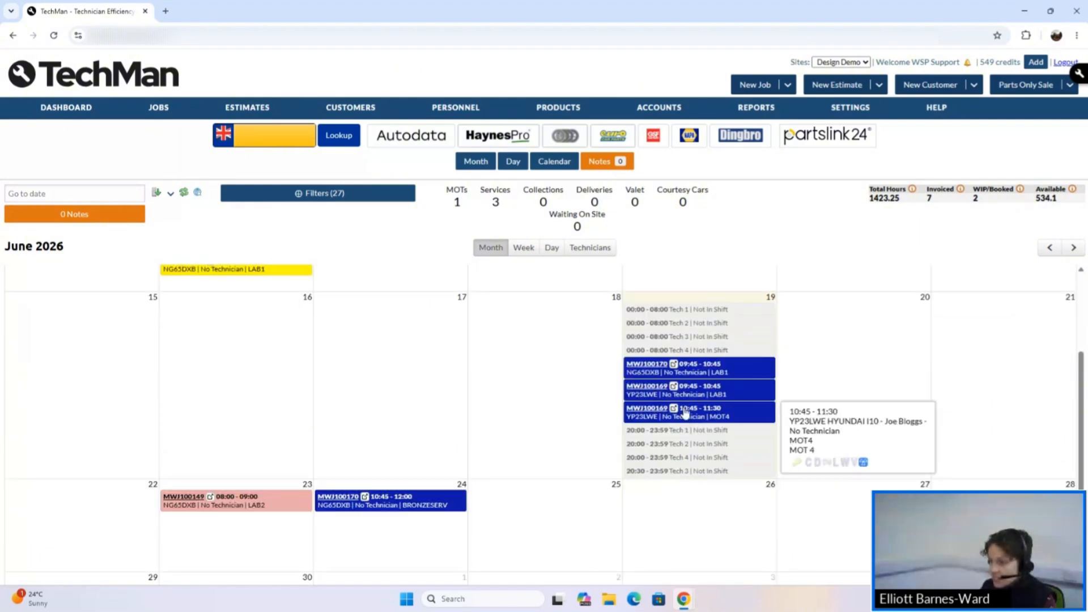
{"action": "left_click_drag", "start_coordinate": [685, 412], "coordinate": [587, 517]}
{"action": "scroll", "coordinate": [587, 518], "scroll_direction": "down", "scroll_amount": 4}
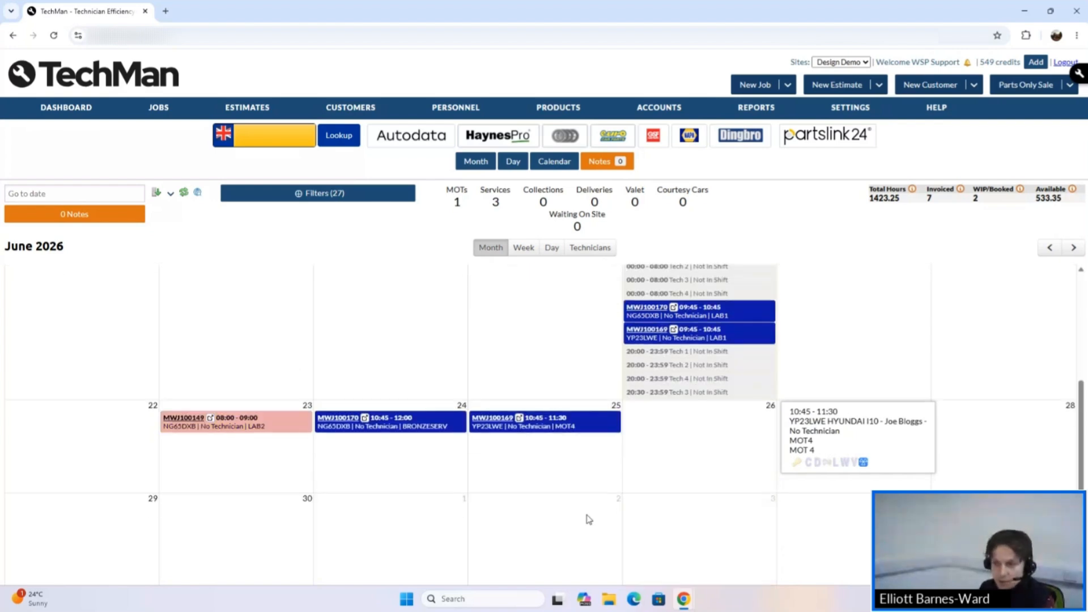
- Open the Hyundai i10 job from its MOT 4 calendar booking and un-invoice it
{"action": "left_click", "coordinate": [497, 418]}
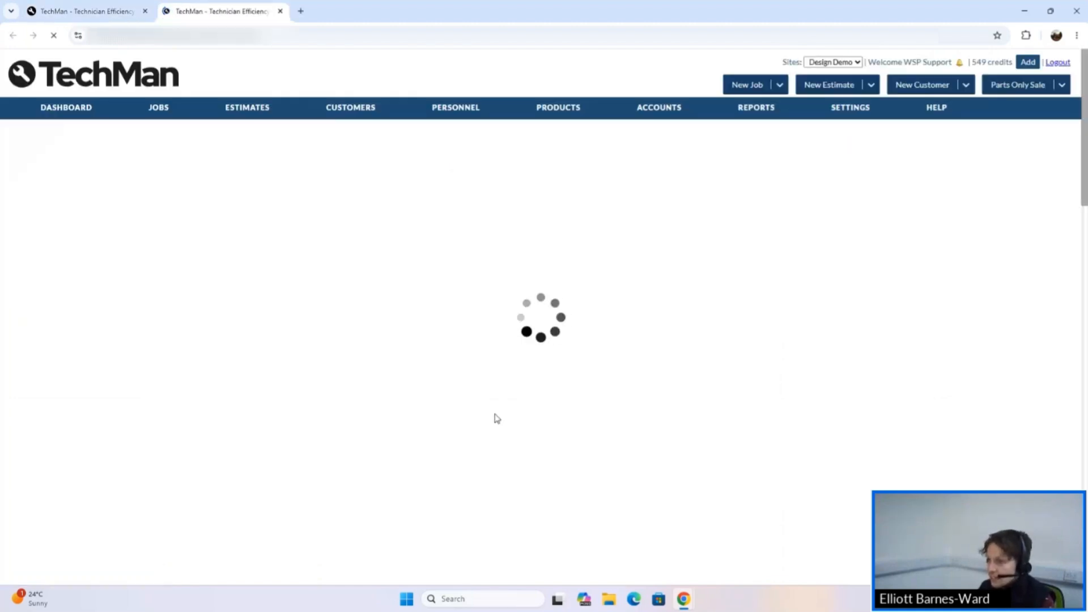
{"action": "scroll", "coordinate": [663, 353], "scroll_direction": "down", "scroll_amount": 10}
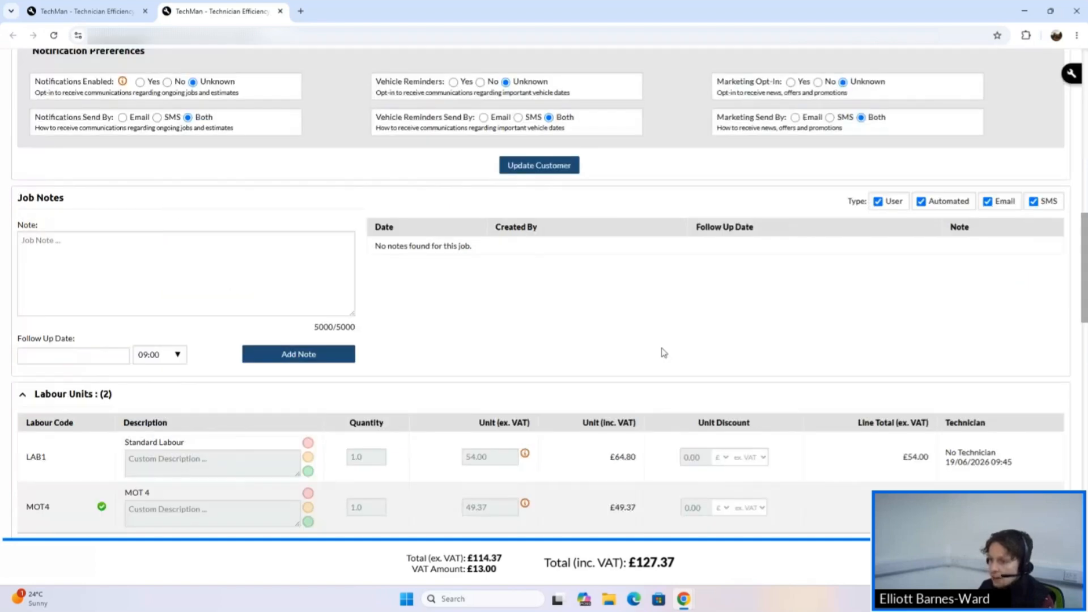
{"action": "scroll", "coordinate": [663, 353], "scroll_direction": "down", "scroll_amount": 4}
{"action": "scroll", "coordinate": [662, 352], "scroll_direction": "up", "scroll_amount": 14}
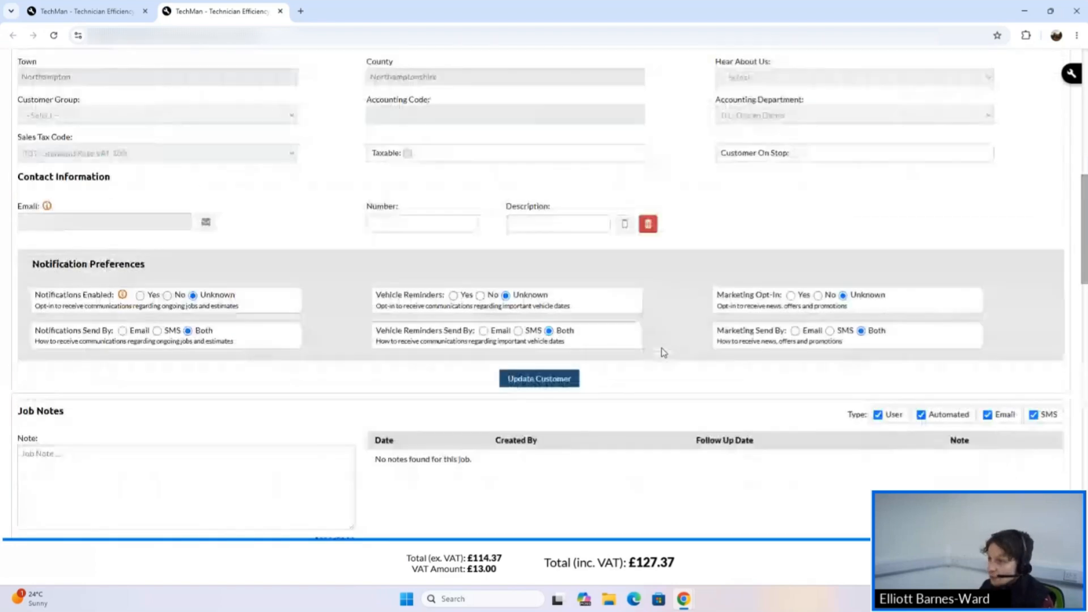
{"action": "left_click", "coordinate": [719, 134]}
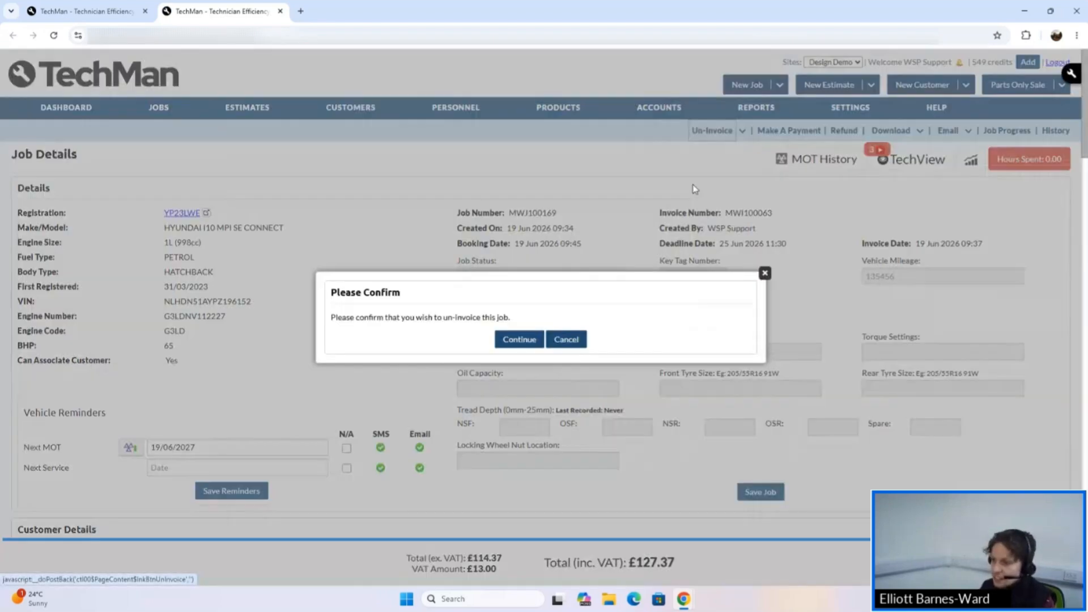
{"action": "left_click", "coordinate": [519, 340]}
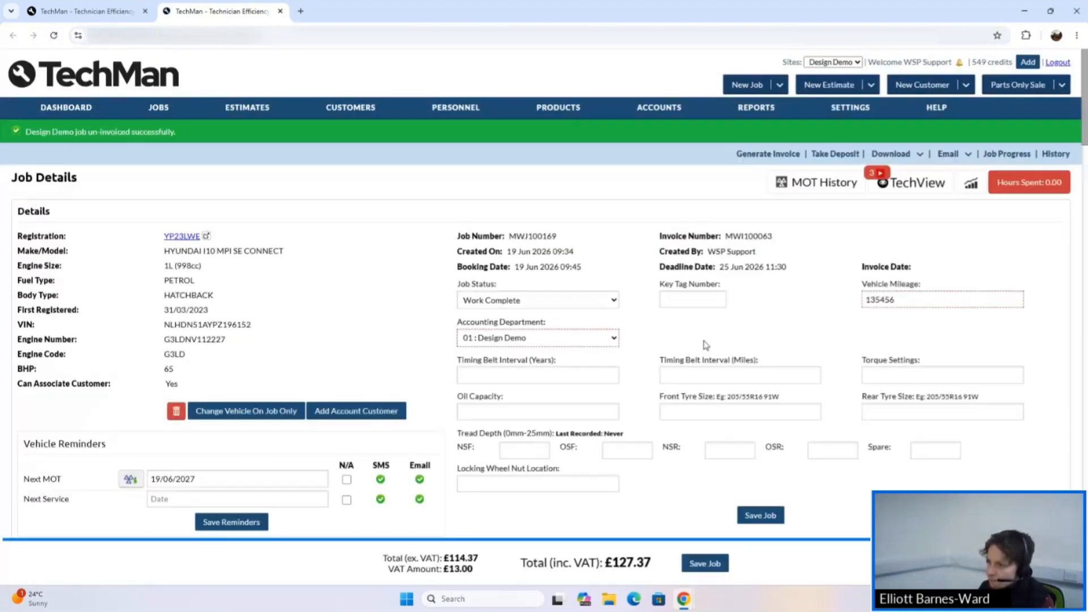
- View the new date and time options for the MOT4 labour unit, browse three months ahead, and close them without changes
{"action": "scroll", "coordinate": [714, 348], "scroll_direction": "down", "scroll_amount": 8}
{"action": "scroll", "coordinate": [706, 345], "scroll_direction": "down", "scroll_amount": 10}
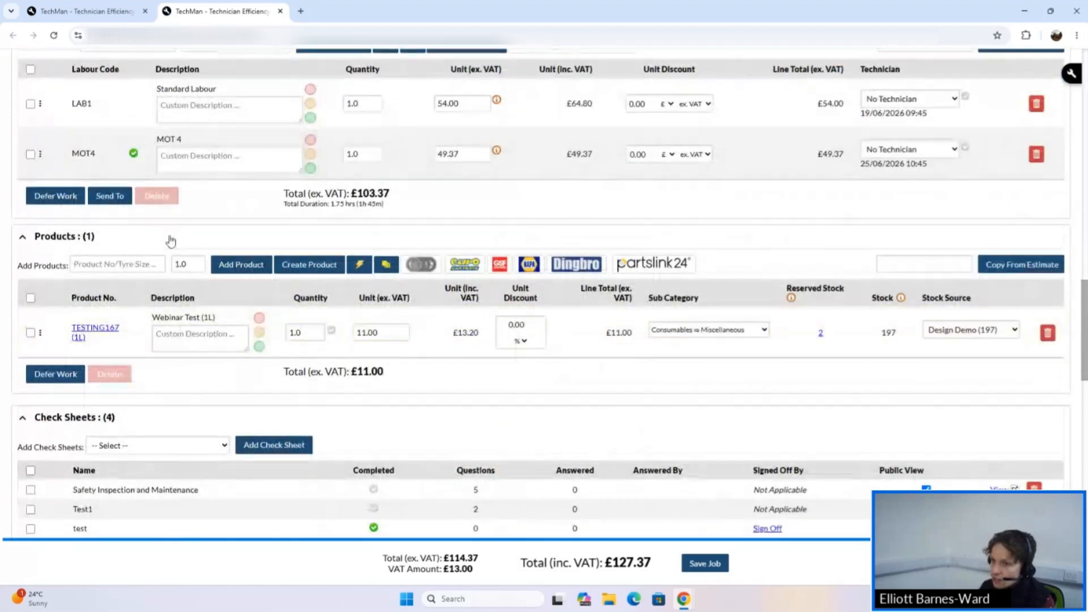
{"action": "left_click", "coordinate": [30, 154]}
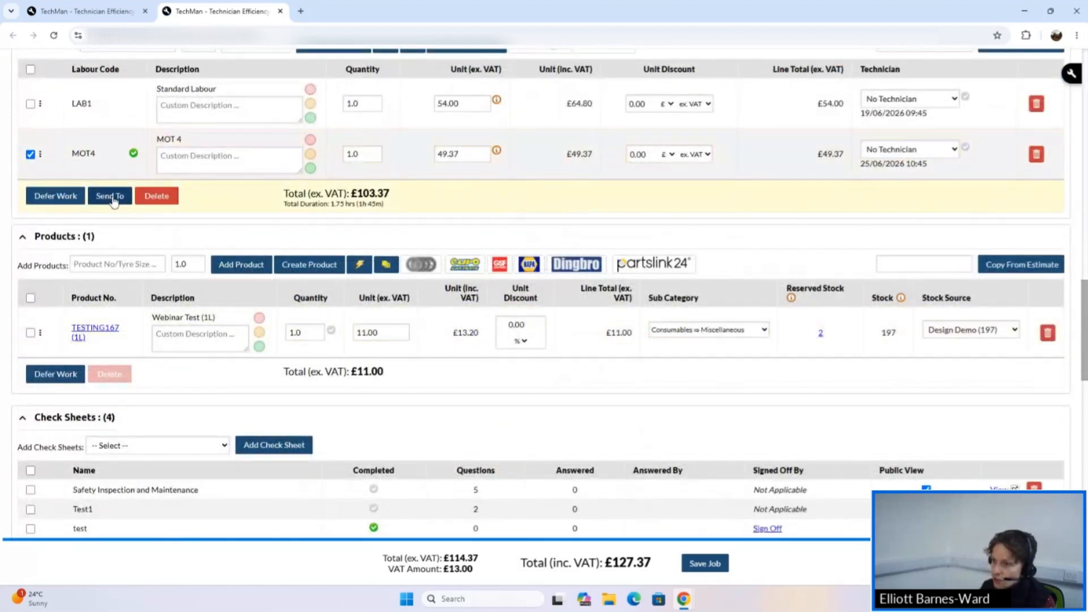
{"action": "left_click", "coordinate": [110, 196]}
{"action": "left_click", "coordinate": [665, 329]}
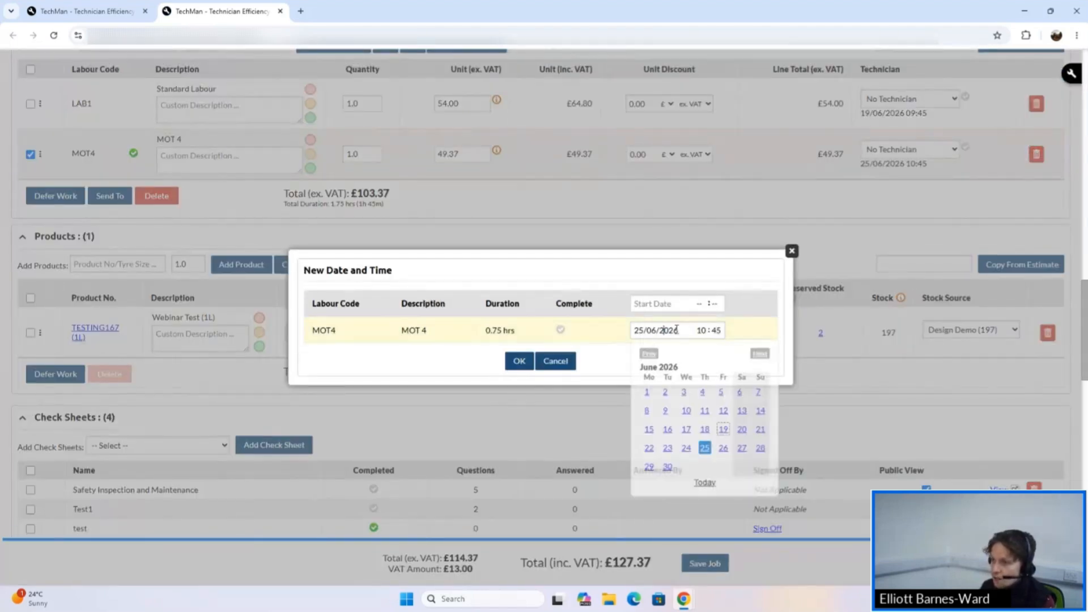
{"action": "left_click", "coordinate": [760, 354]}
{"action": "left_click", "coordinate": [759, 354]}
{"action": "left_click", "coordinate": [760, 354]}
{"action": "left_click", "coordinate": [792, 251]}
- Show the calendar in the Hyundai i10's job details and examine its June 2026 labour bookings in month view
{"action": "scroll", "coordinate": [654, 316], "scroll_direction": "down", "scroll_amount": 15}
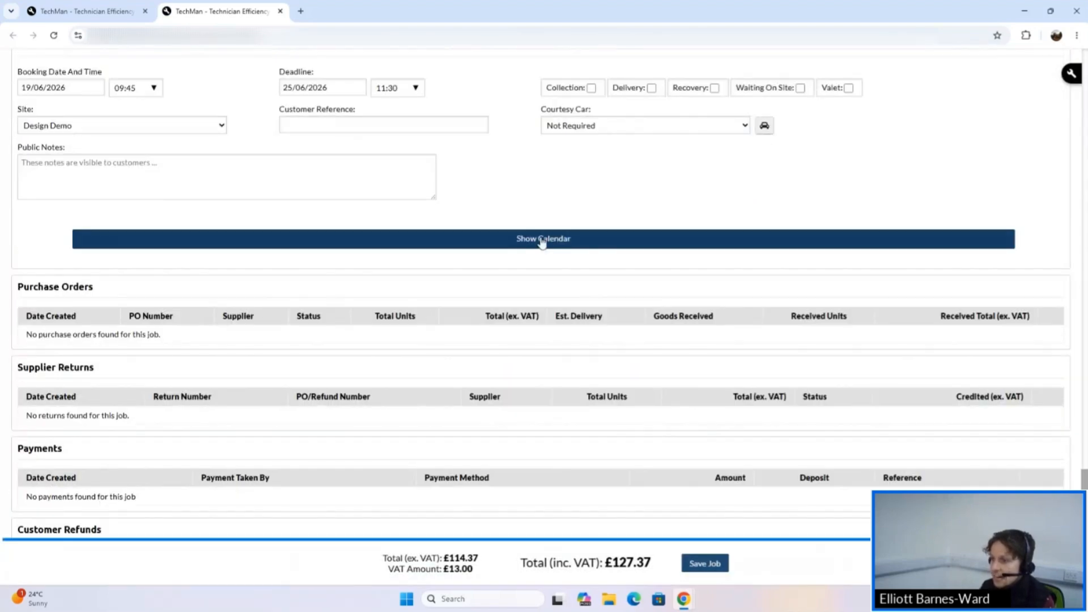
{"action": "left_click", "coordinate": [542, 242]}
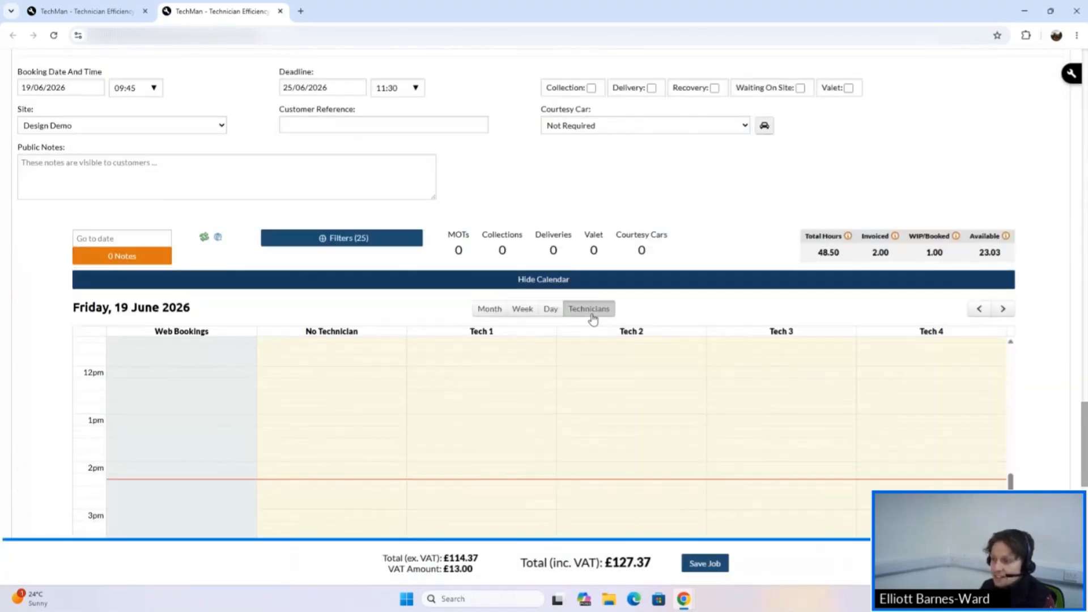
{"action": "scroll", "coordinate": [495, 306], "scroll_direction": "down", "scroll_amount": 2}
{"action": "left_click", "coordinate": [479, 201]}
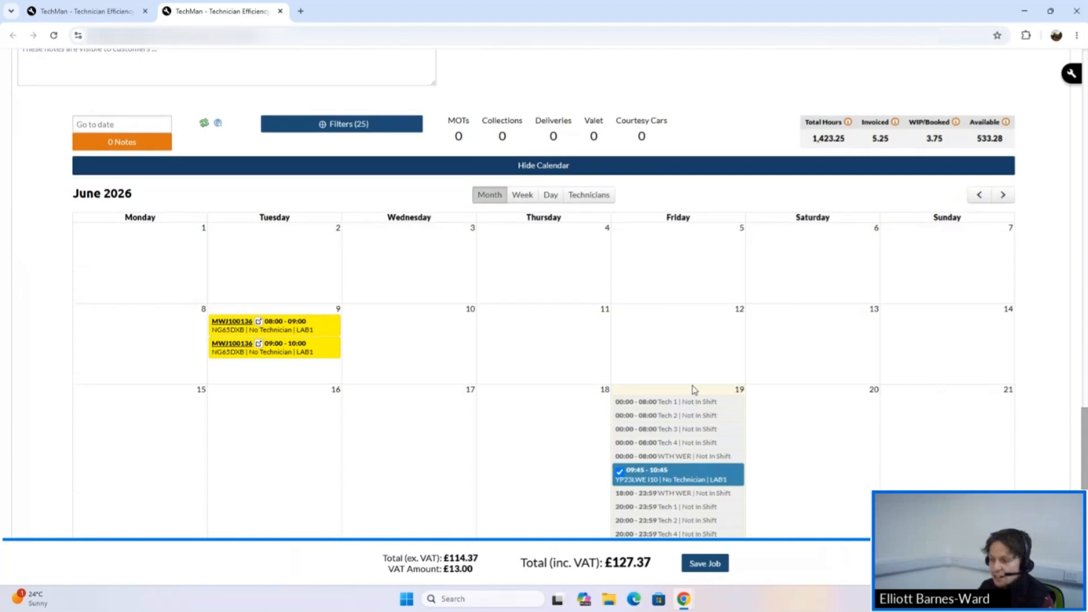
{"action": "scroll", "coordinate": [692, 389], "scroll_direction": "down", "scroll_amount": 3}
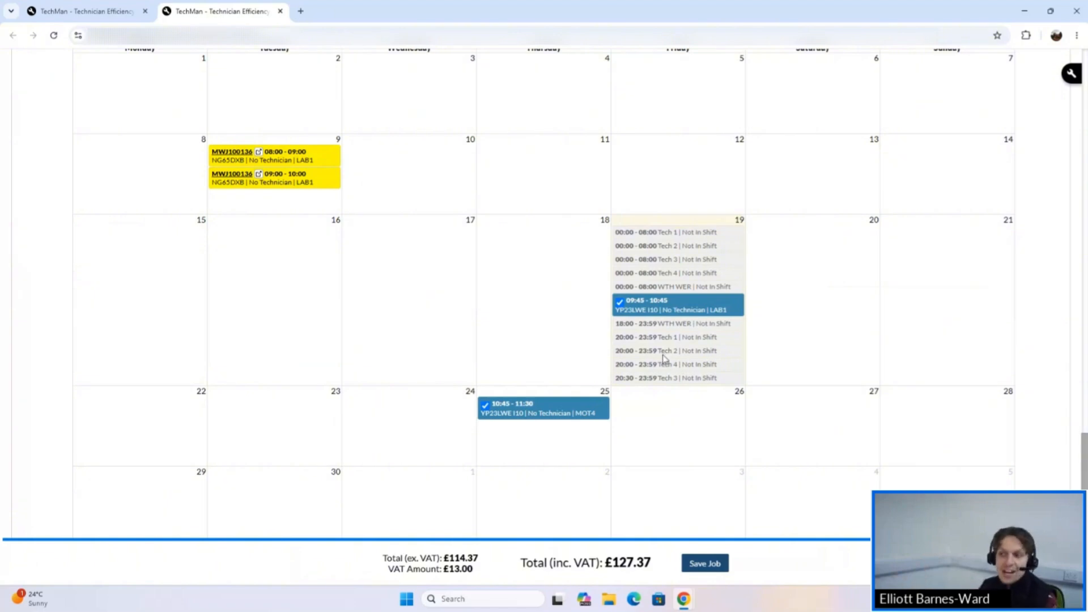
{"action": "scroll", "coordinate": [729, 364], "scroll_direction": "up", "scroll_amount": 7}
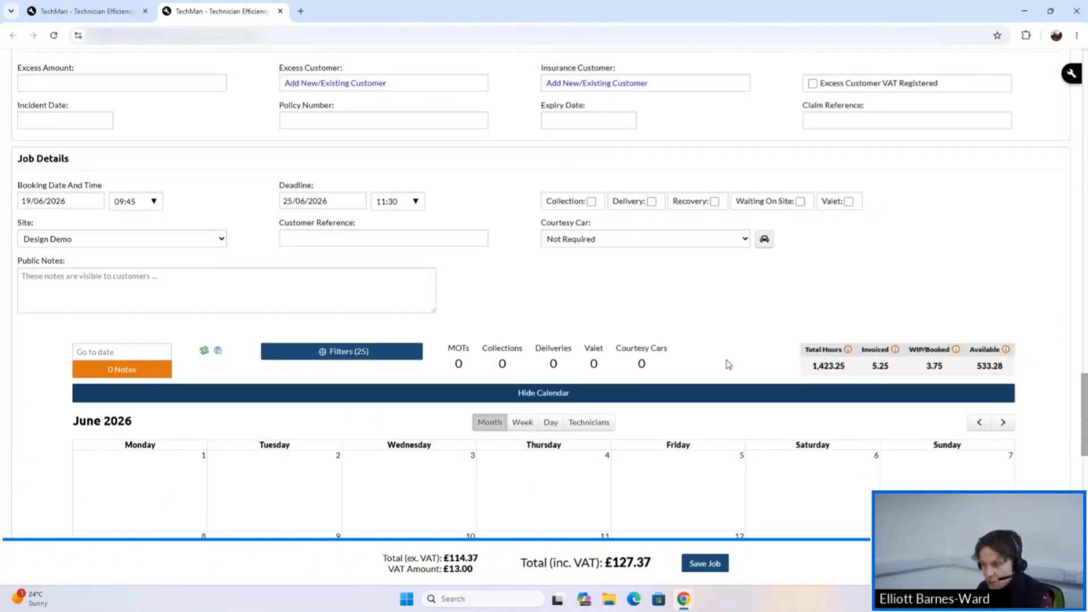
{"action": "scroll", "coordinate": [728, 364], "scroll_direction": "up", "scroll_amount": 20}
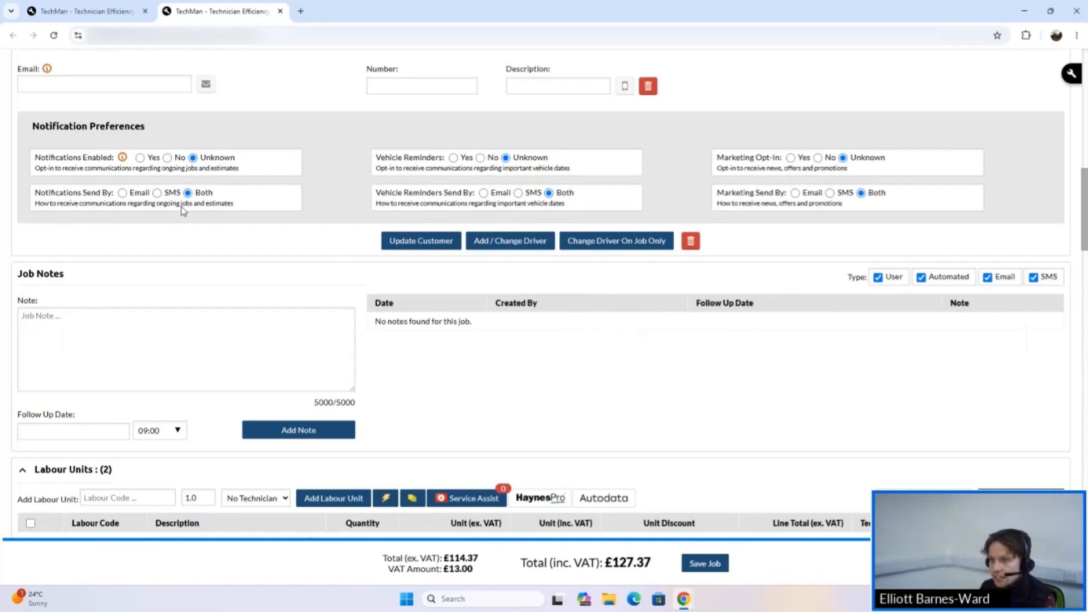
- Leave the Hyundai i10 job for the dashboard without saving the page changes
{"action": "scroll", "coordinate": [181, 207], "scroll_direction": "up", "scroll_amount": 14}
{"action": "left_click", "coordinate": [73, 111]}
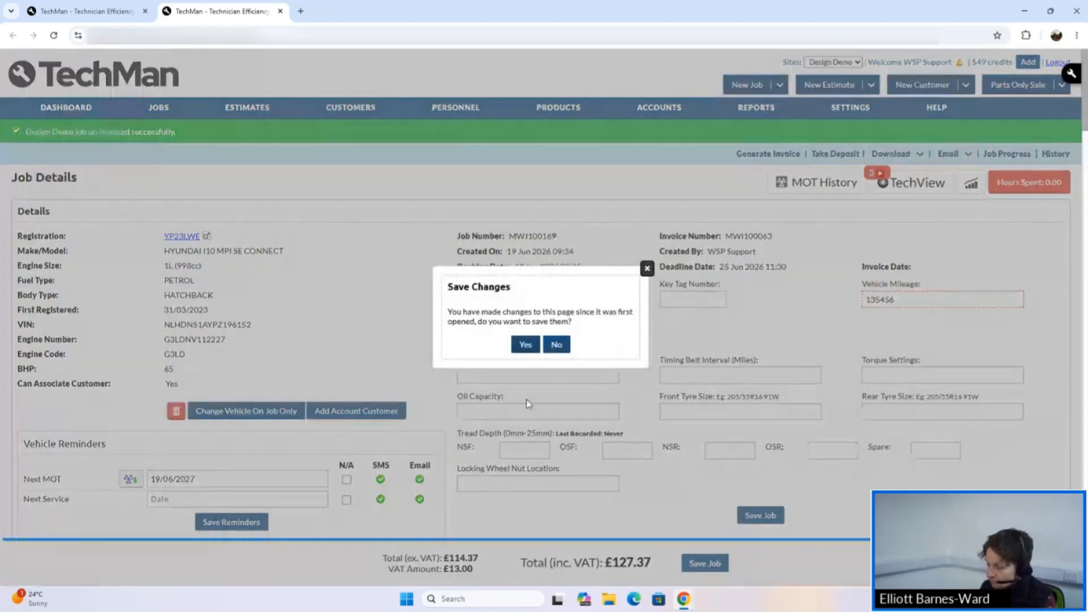
{"action": "left_click", "coordinate": [556, 344]}
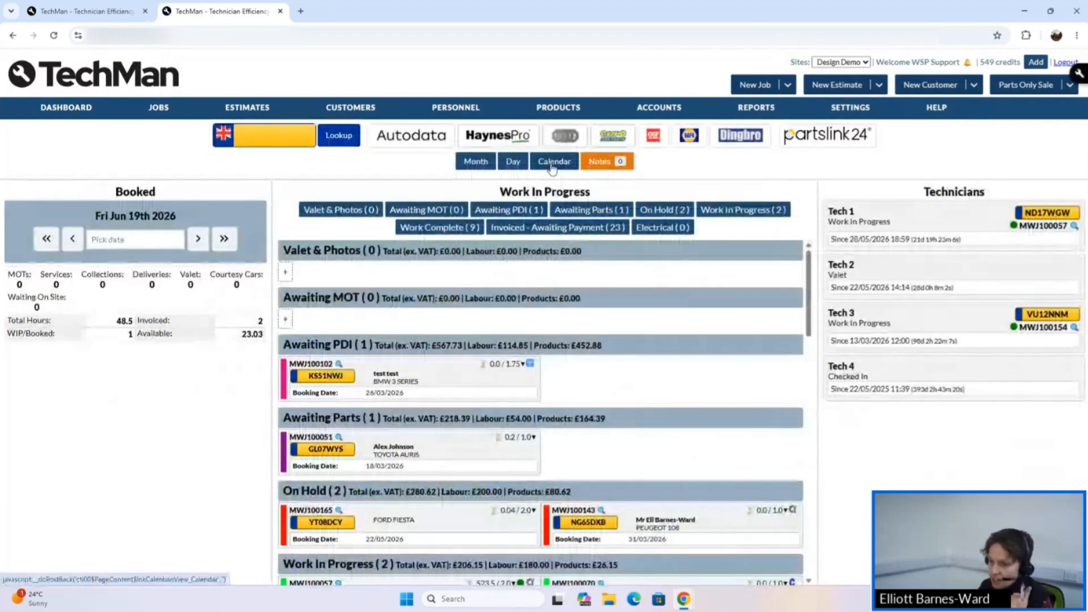
- Move the Hyundai i10's Standard Labour booking from 19 to 26 June 2026 in the workshop calendar's month view
{"action": "left_click", "coordinate": [553, 164]}
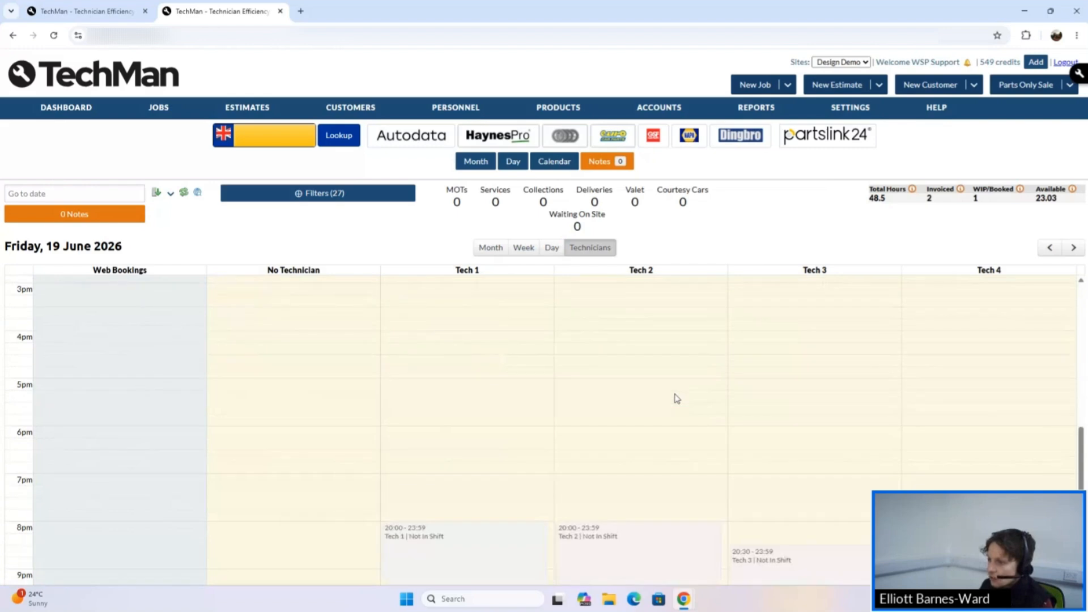
{"action": "left_click", "coordinate": [490, 248]}
{"action": "scroll", "coordinate": [671, 437], "scroll_direction": "down", "scroll_amount": 2}
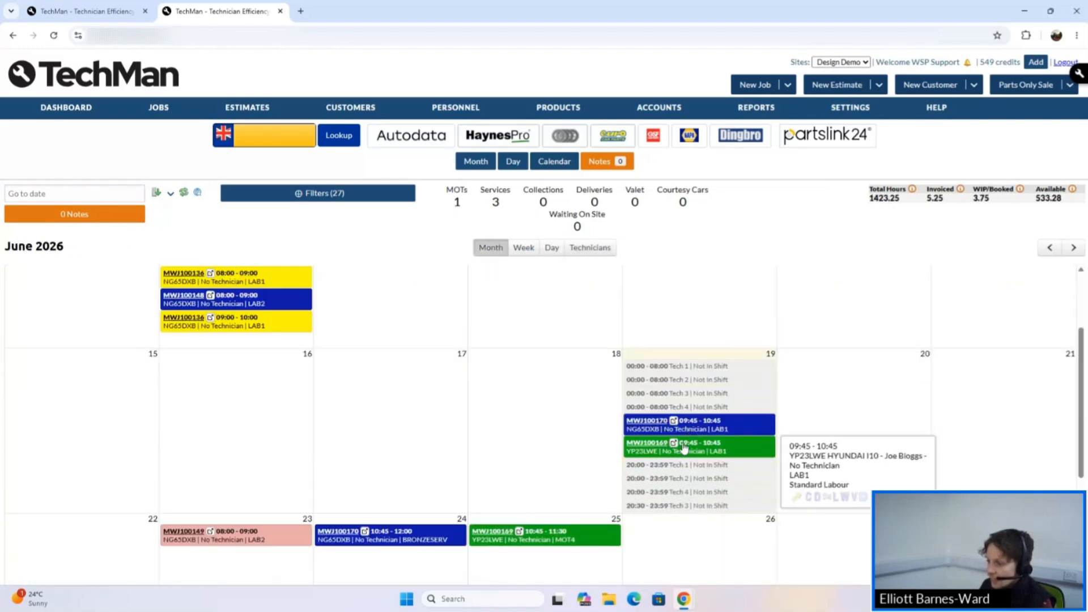
{"action": "left_click_drag", "start_coordinate": [684, 450], "coordinate": [695, 539]}
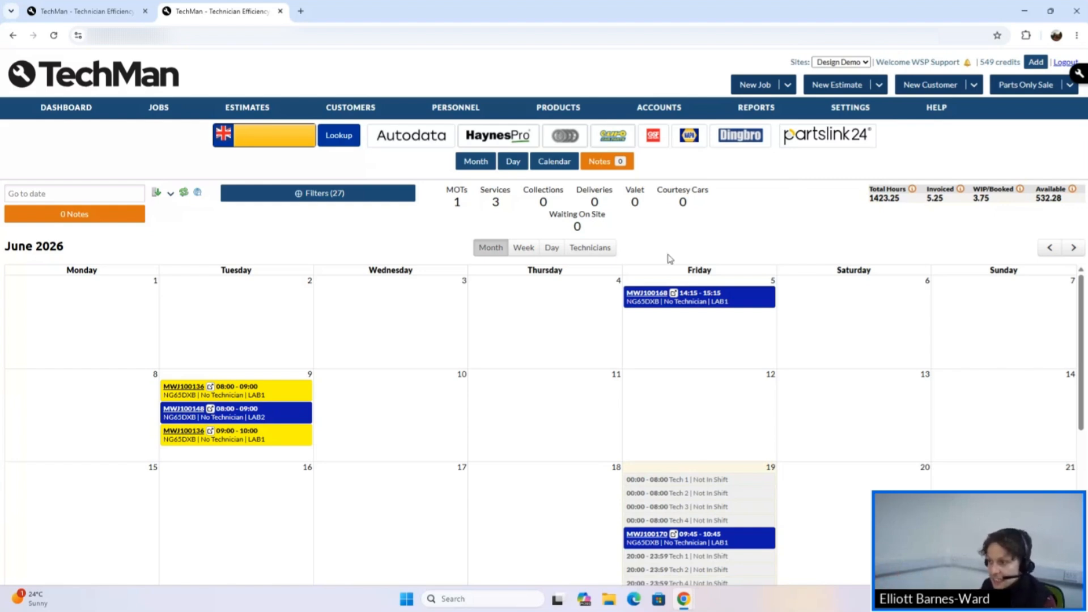
- View the technician schedule for 19 June 2026, and return to the dashboard's Day view
{"action": "left_click", "coordinate": [576, 249]}
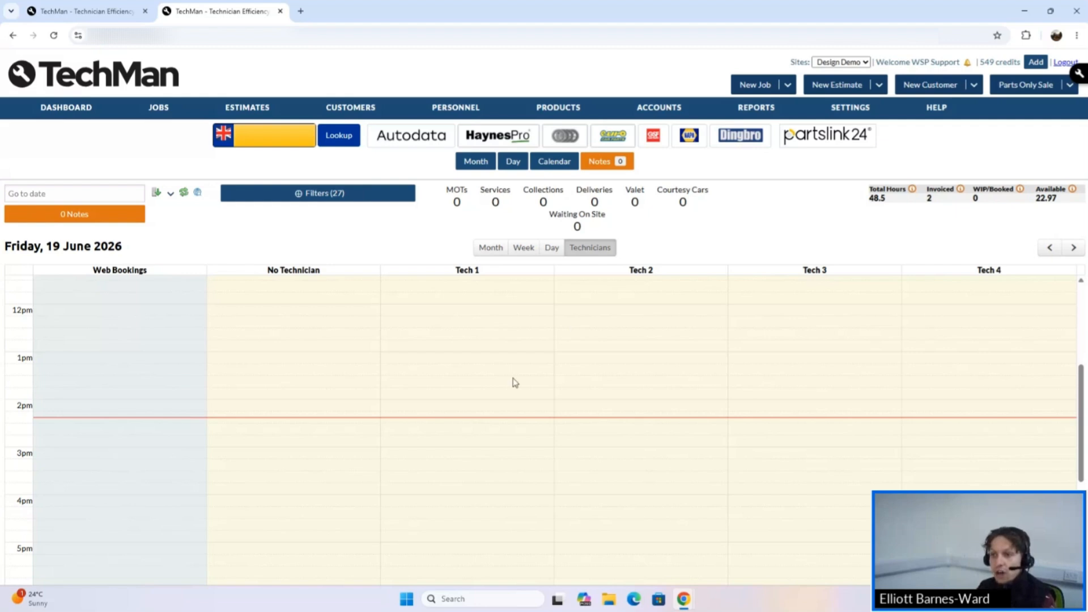
{"action": "left_click", "coordinate": [62, 113]}
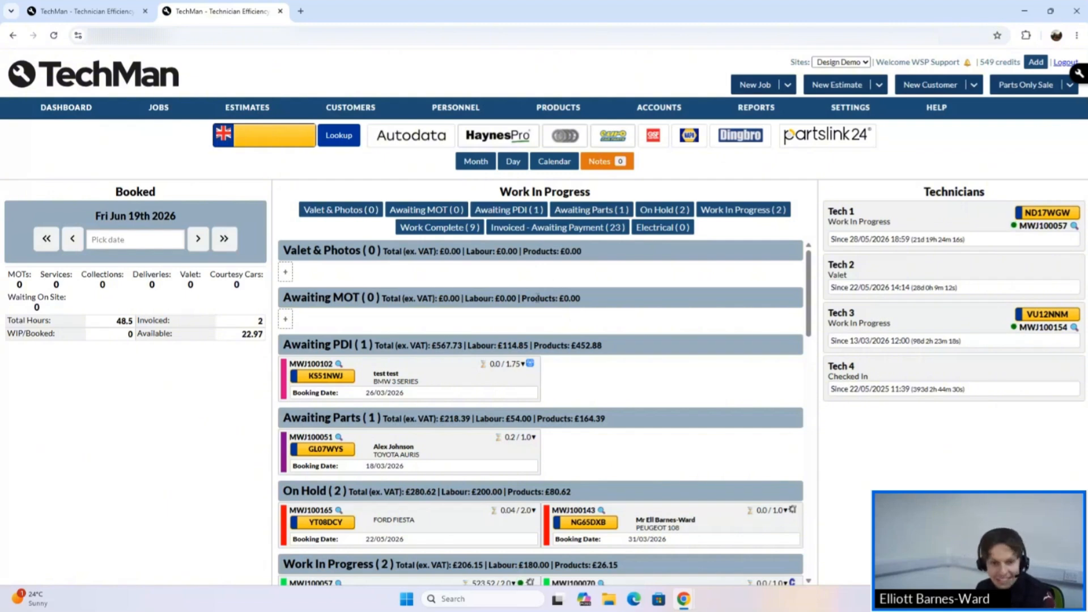
{"action": "mouse_move", "coordinate": [543, 108]}
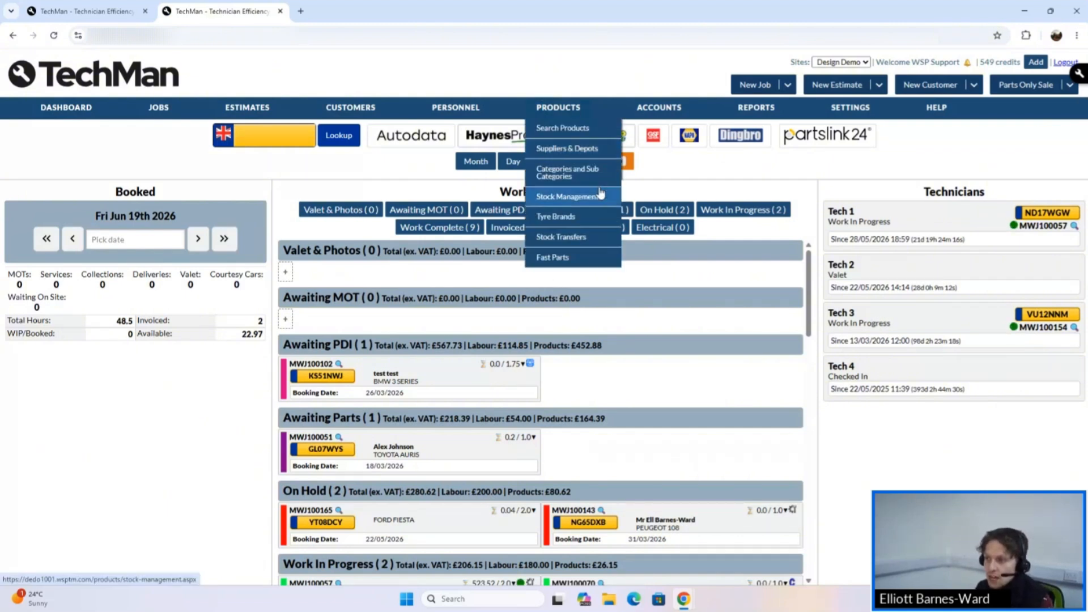
{"action": "left_click", "coordinate": [555, 163]}
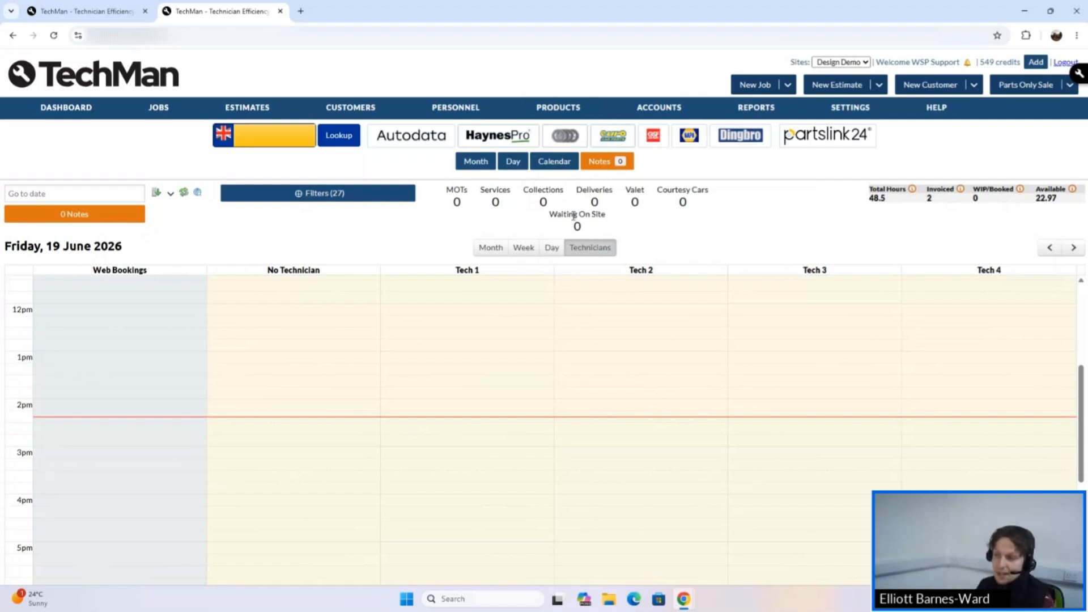
{"action": "left_click", "coordinate": [512, 161]}
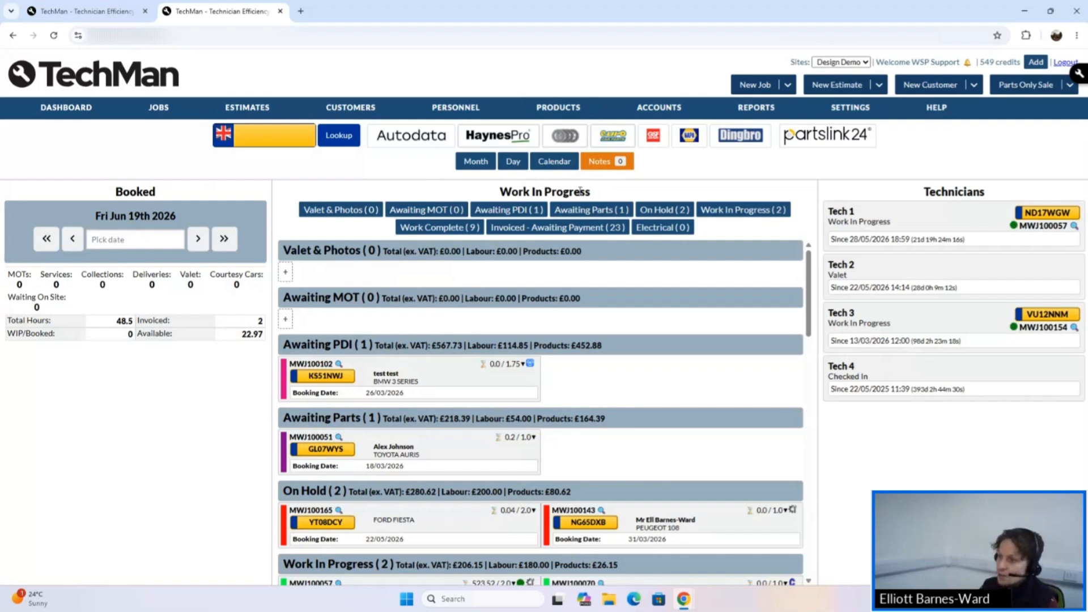
- Compare the dashboard's Month, Day and Calendar views, finishing on the Day view
{"action": "left_click", "coordinate": [547, 164]}
{"action": "left_click", "coordinate": [470, 162]}
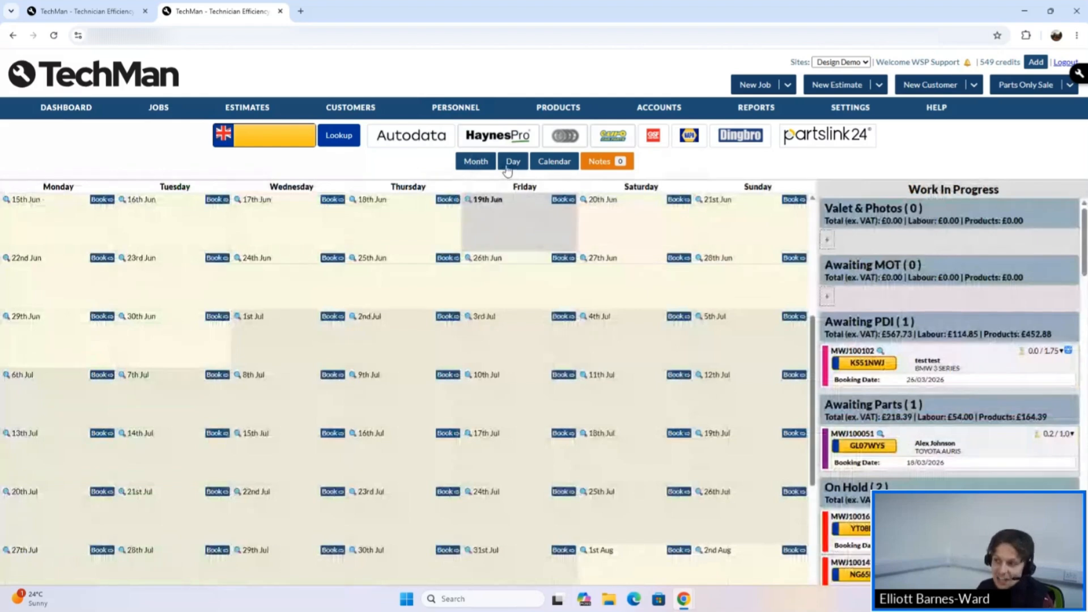
{"action": "left_click", "coordinate": [508, 166]}
{"action": "left_click", "coordinate": [548, 162]}
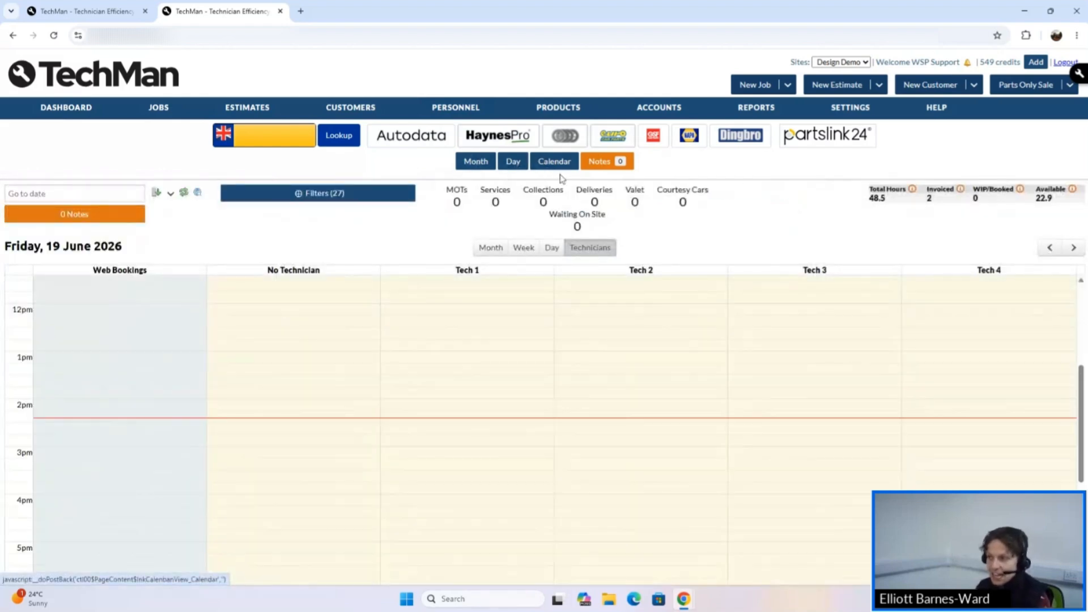
{"action": "left_click", "coordinate": [516, 167]}
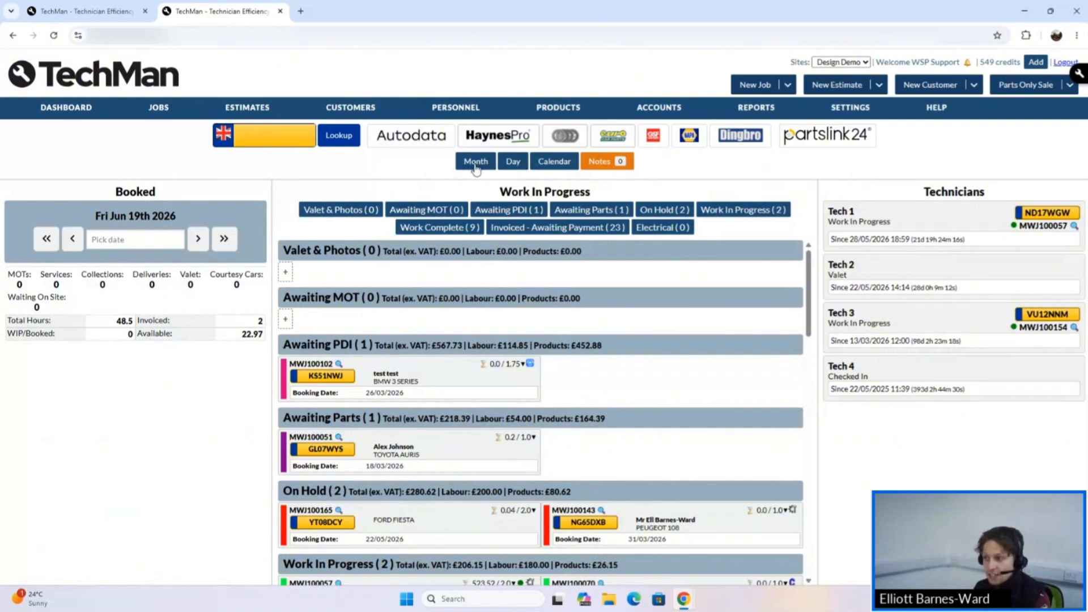
{"action": "left_click", "coordinate": [492, 168]}
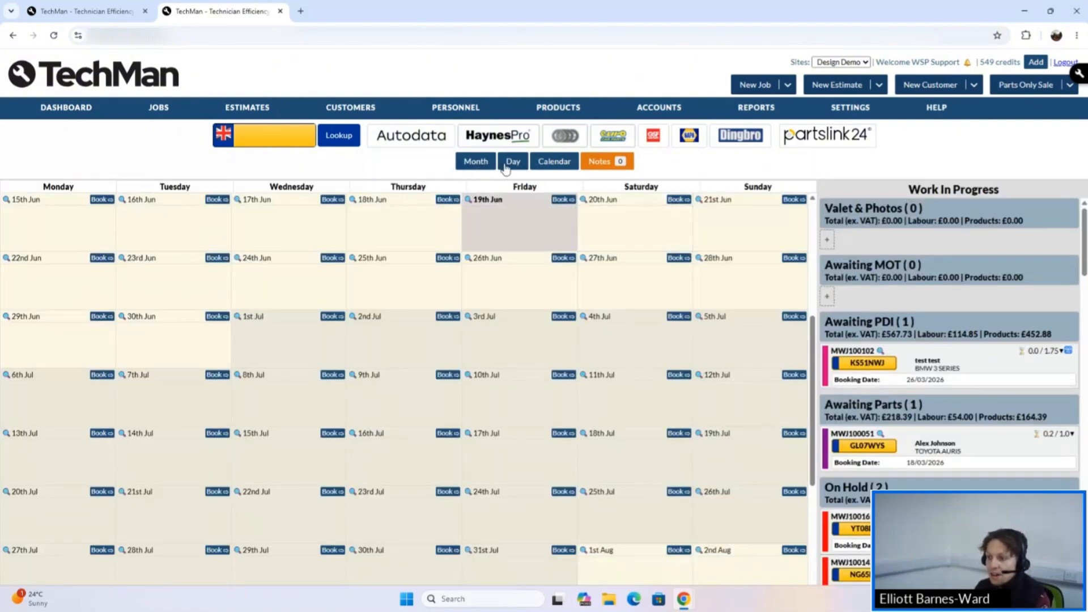
{"action": "left_click", "coordinate": [508, 169]}
{"action": "left_click", "coordinate": [552, 170]}
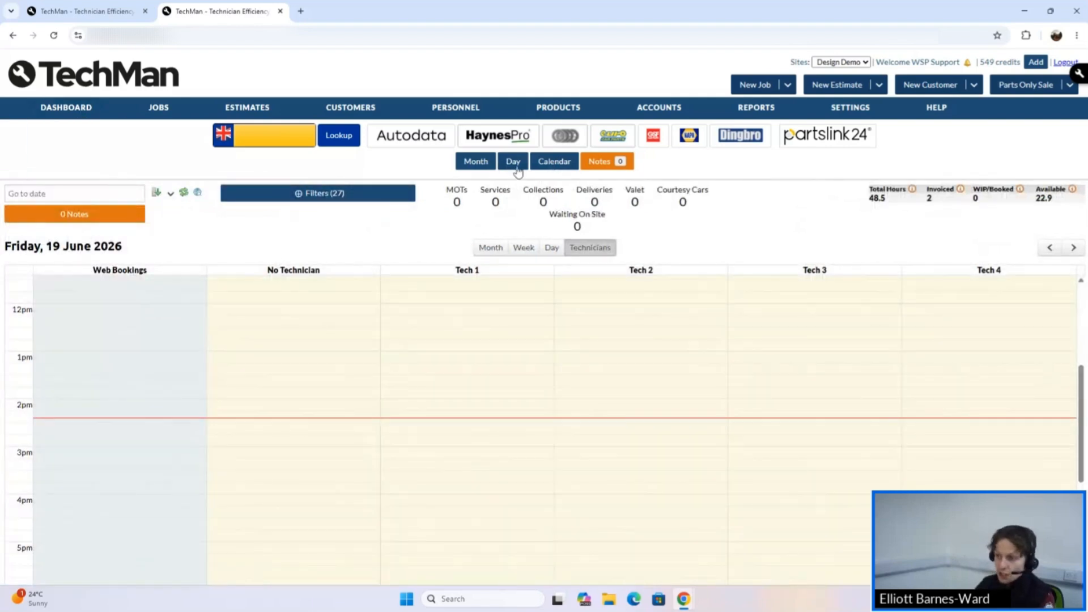
{"action": "left_click", "coordinate": [515, 168]}
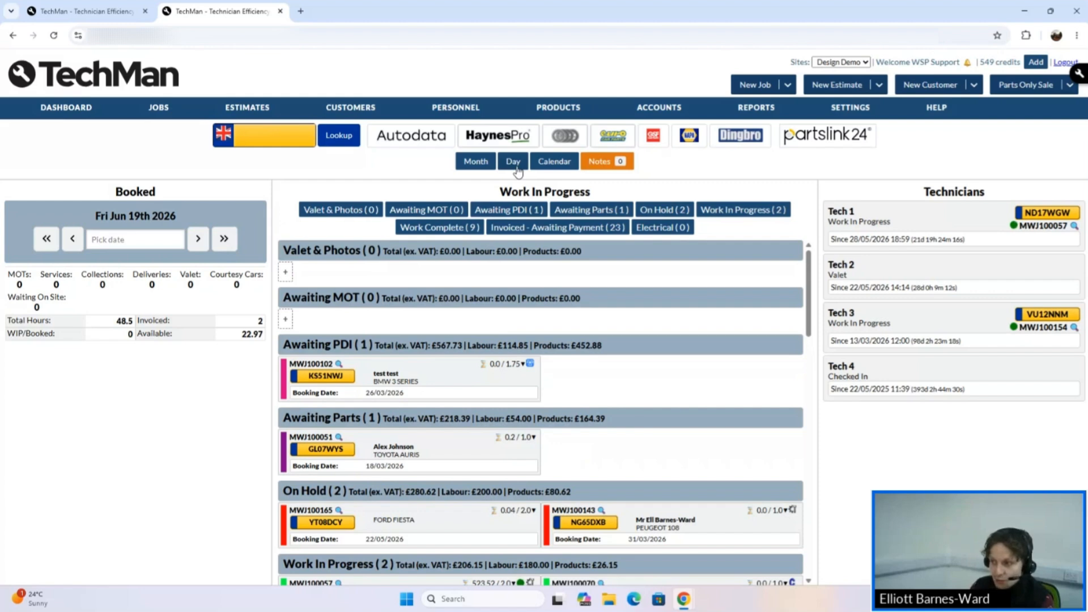
- Reopen the dashboard and go through its Day, Month and Calendar views again, ending on the Day view
{"action": "left_click", "coordinate": [69, 106]}
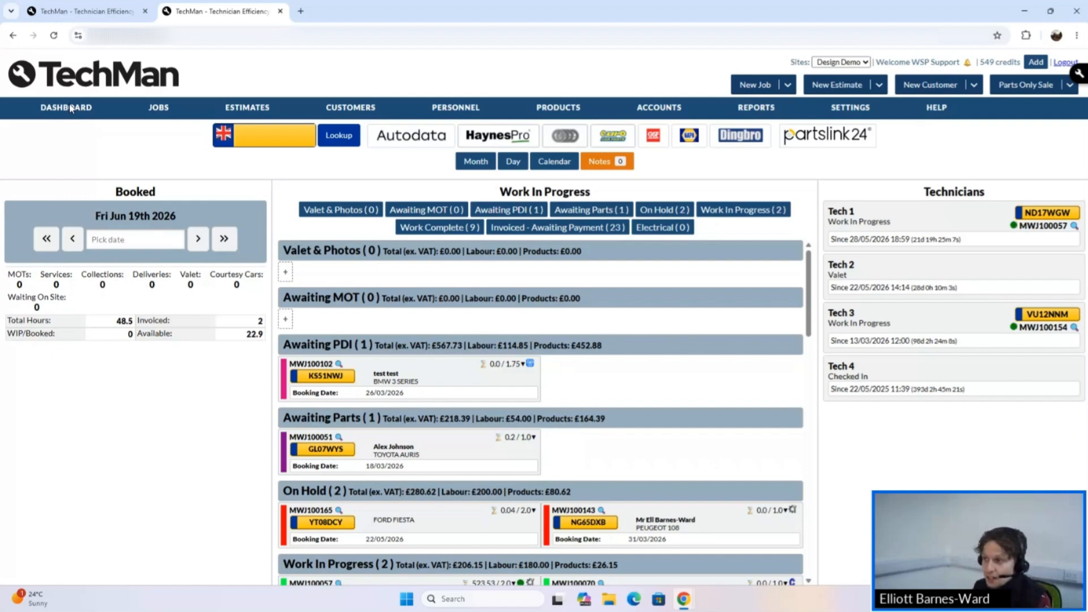
{"action": "left_click", "coordinate": [513, 161]}
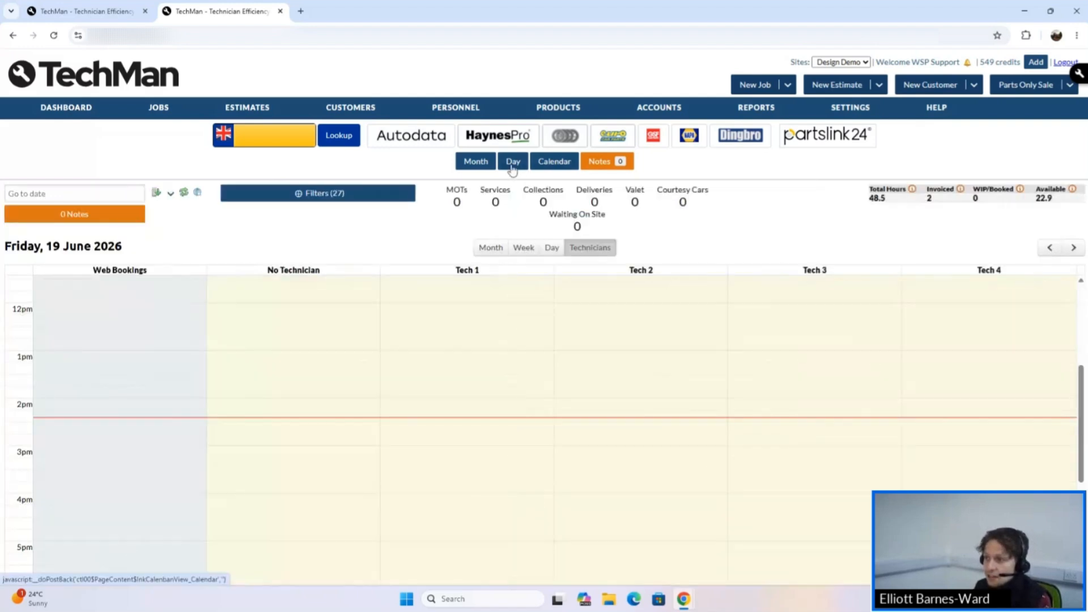
{"action": "left_click", "coordinate": [517, 164]}
{"action": "left_click", "coordinate": [475, 164]}
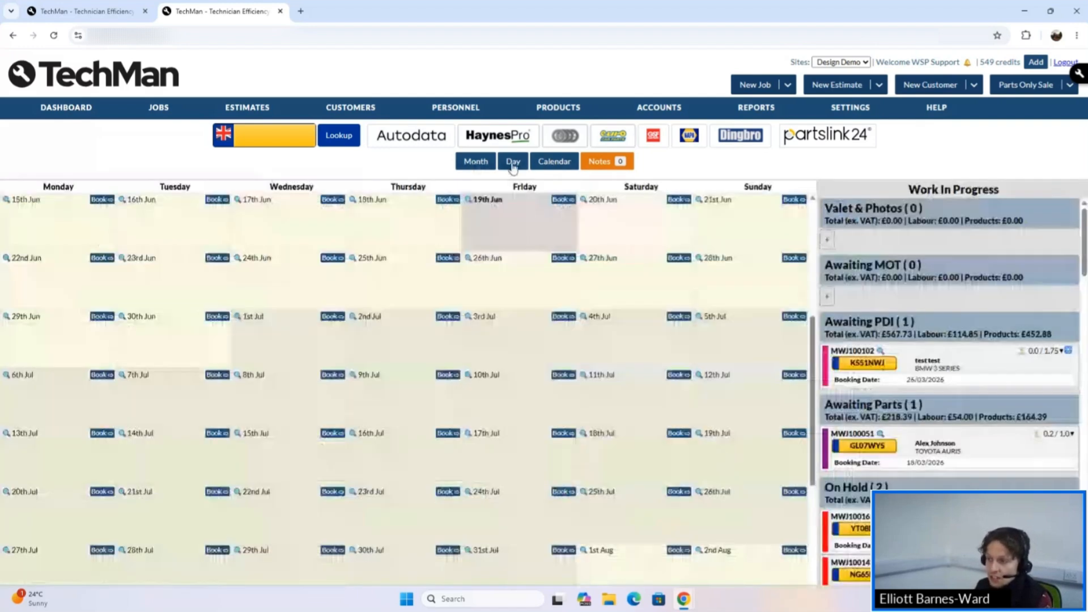
{"action": "left_click", "coordinate": [542, 163]}
{"action": "left_click", "coordinate": [513, 162]}
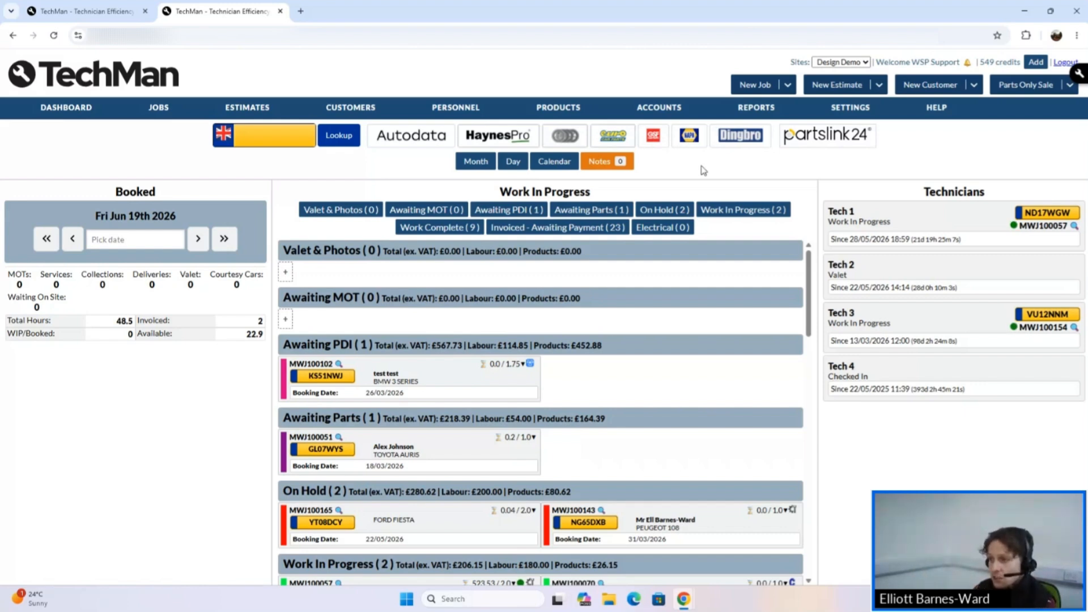
{"action": "mouse_move", "coordinate": [661, 129]}
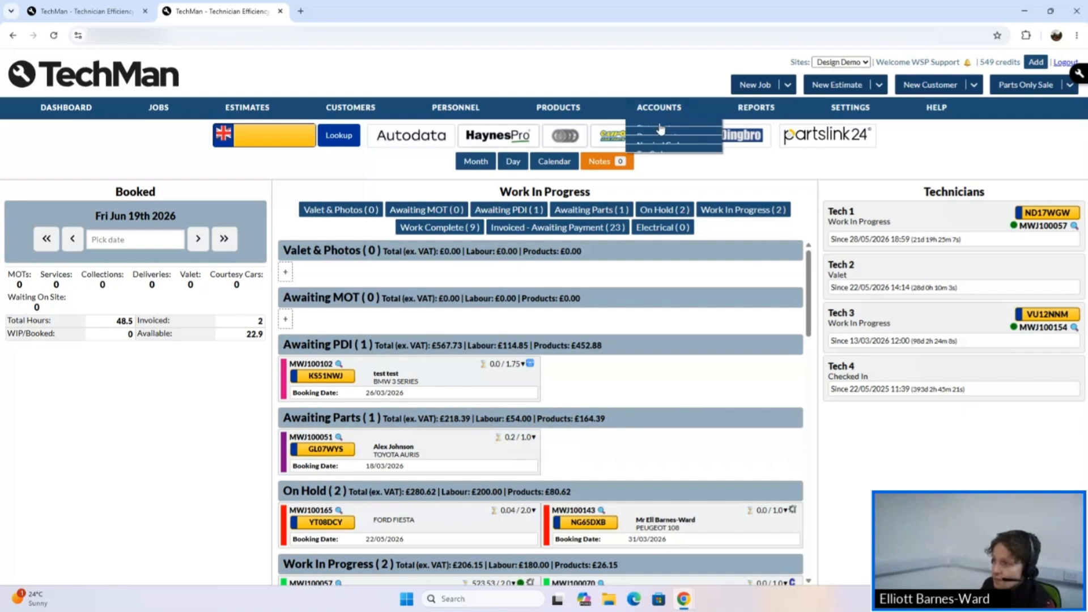
{"action": "left_click", "coordinate": [655, 136]}
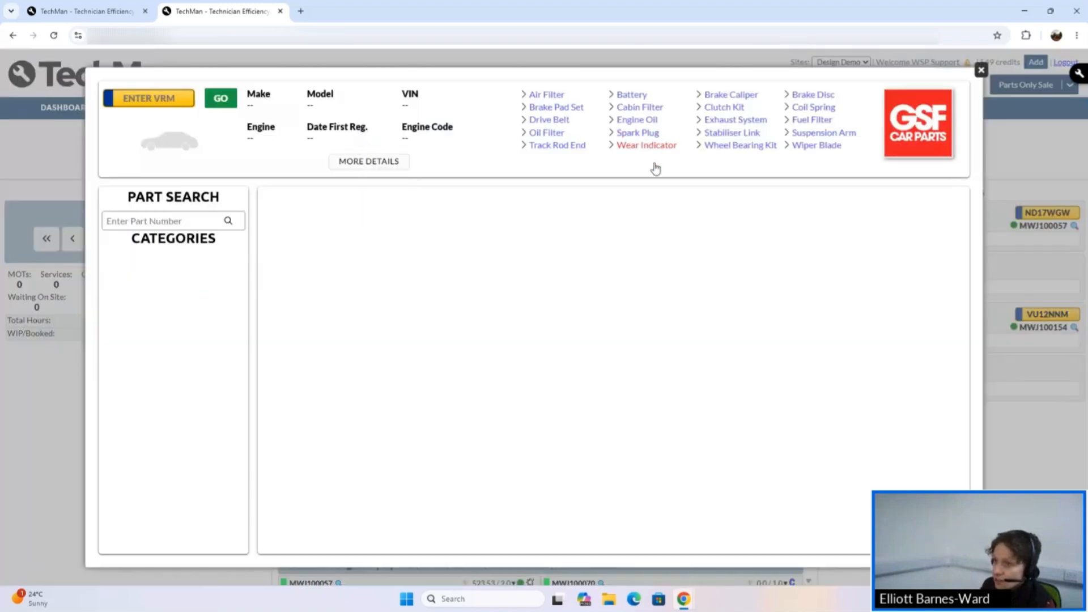
{"action": "left_click", "coordinate": [152, 100]}
{"action": "type", "text": "NG65DXB"}
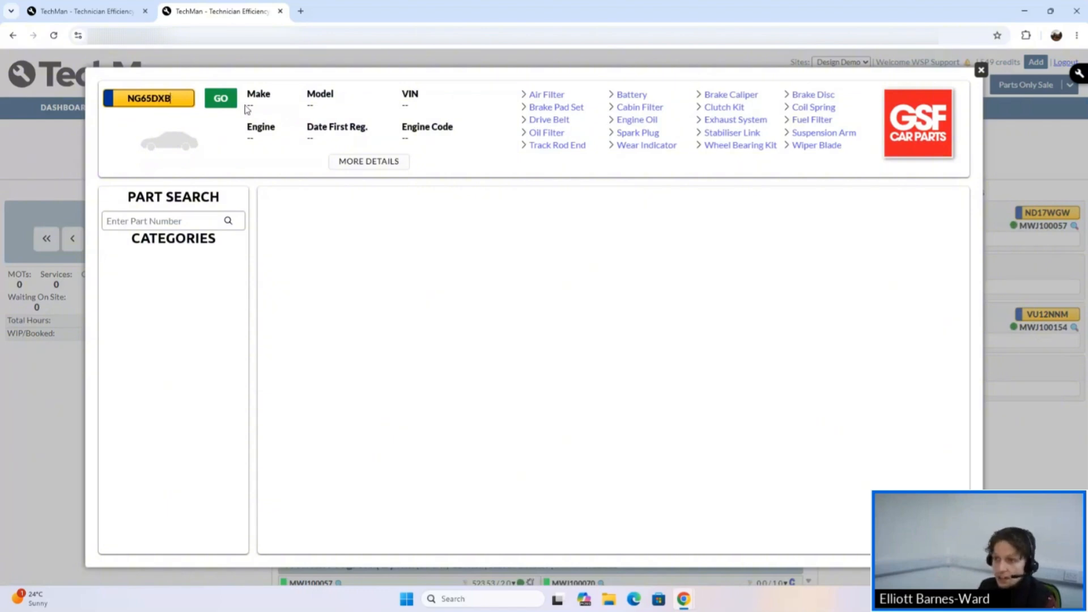
{"action": "left_click", "coordinate": [230, 100]}
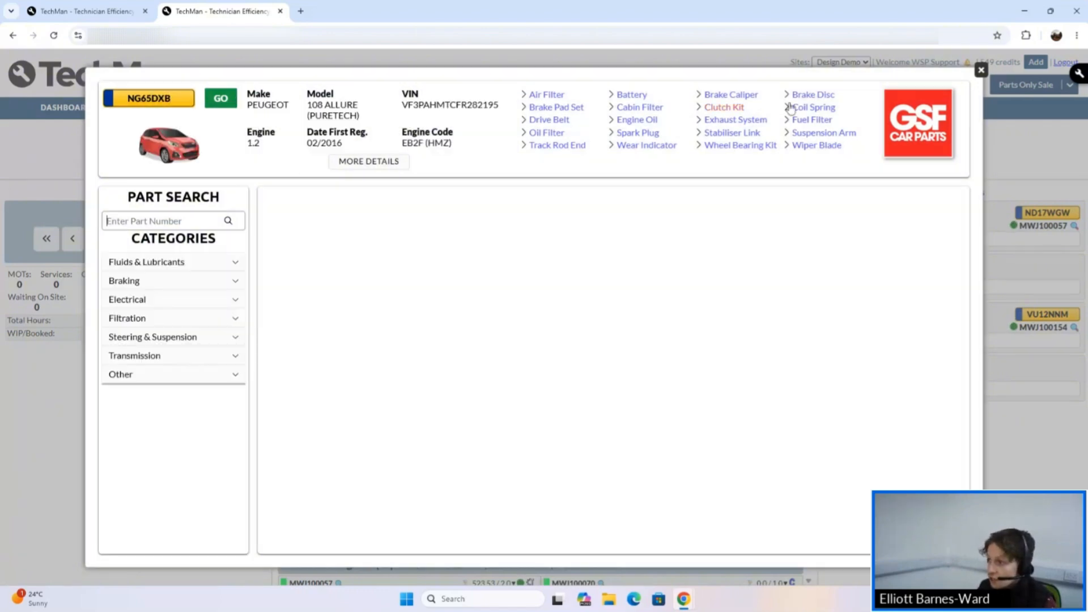
- Add one DriveTec front brake disc pair, SKU DTCDM3976C, to a purchase order, and go back to the dashboard without saving it
{"action": "left_click", "coordinate": [802, 95]}
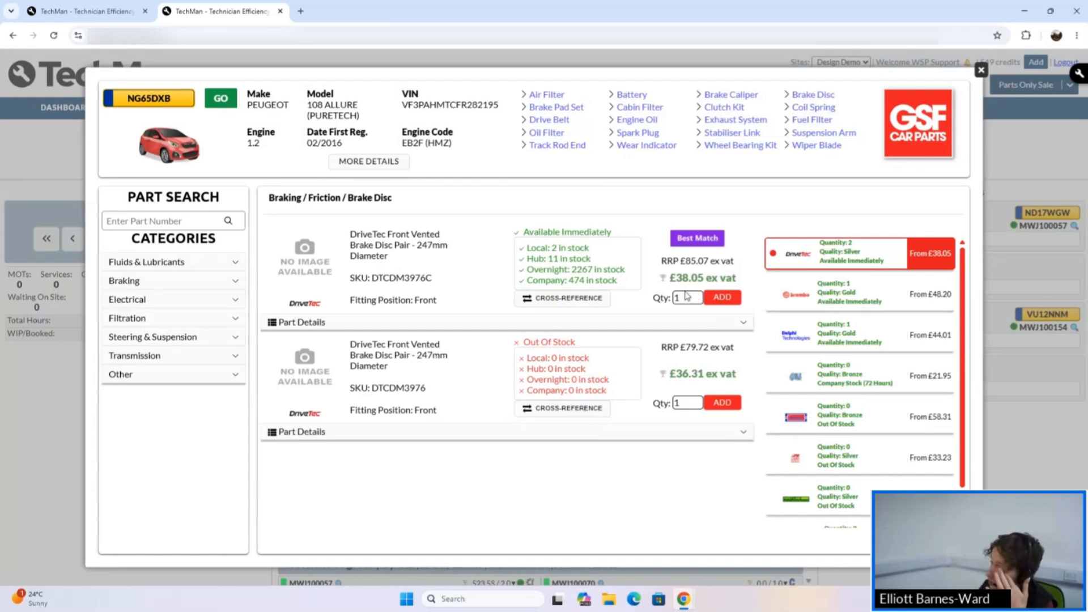
{"action": "left_click", "coordinate": [716, 306]}
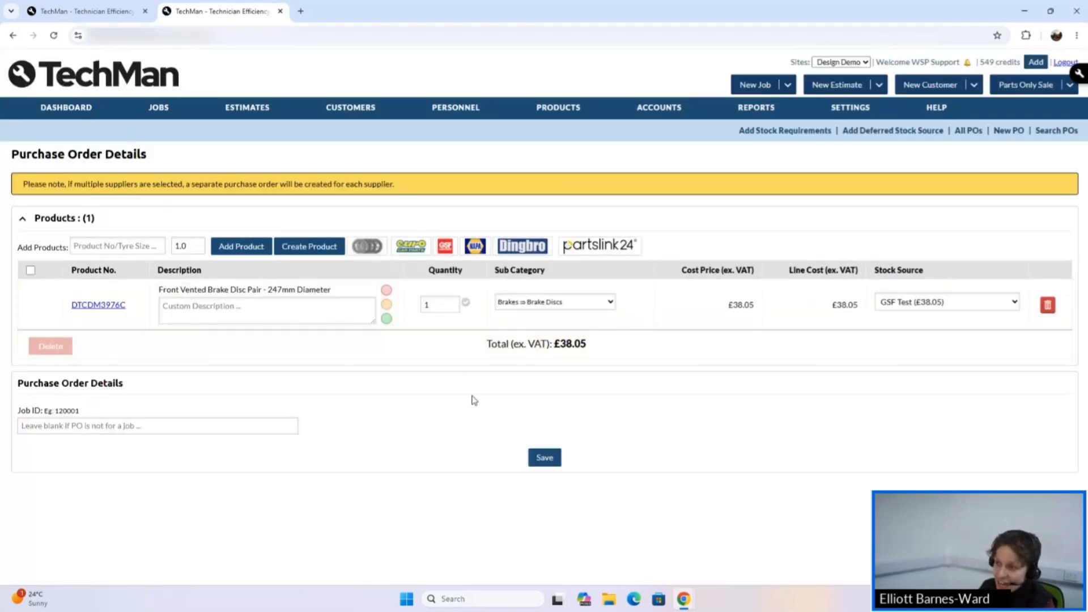
{"action": "left_click", "coordinate": [12, 35]}
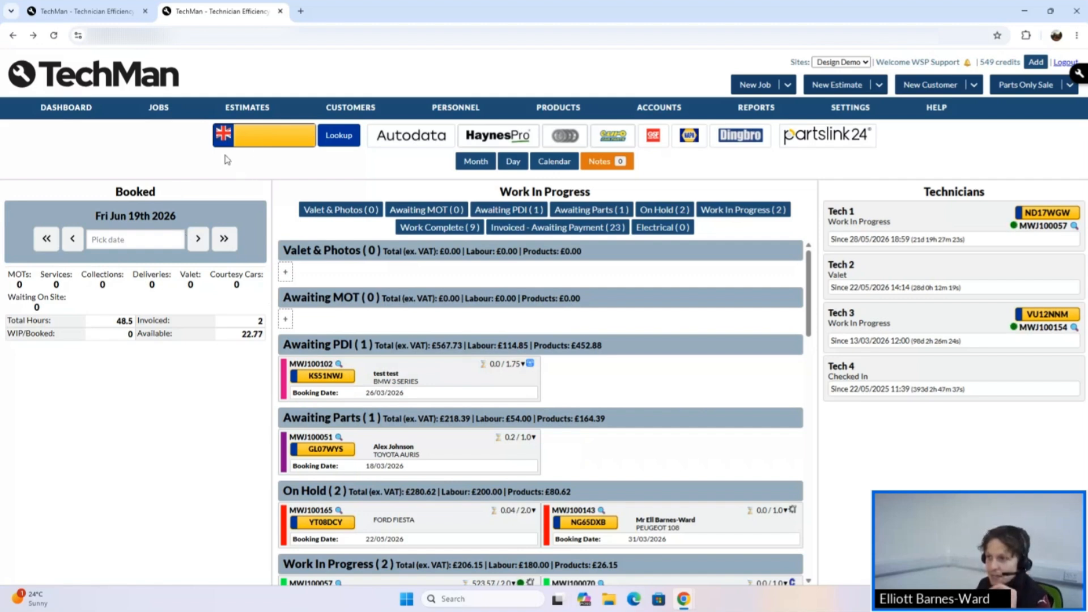
- Open the list of How Customers Heard About Us options
{"action": "mouse_move", "coordinate": [350, 107]}
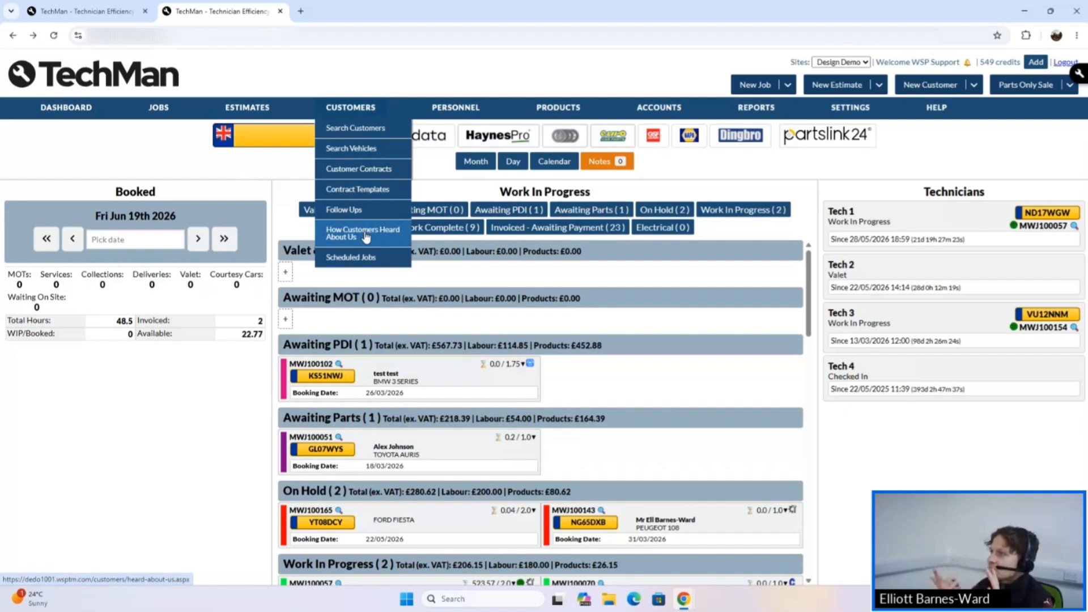
{"action": "left_click", "coordinate": [366, 236]}
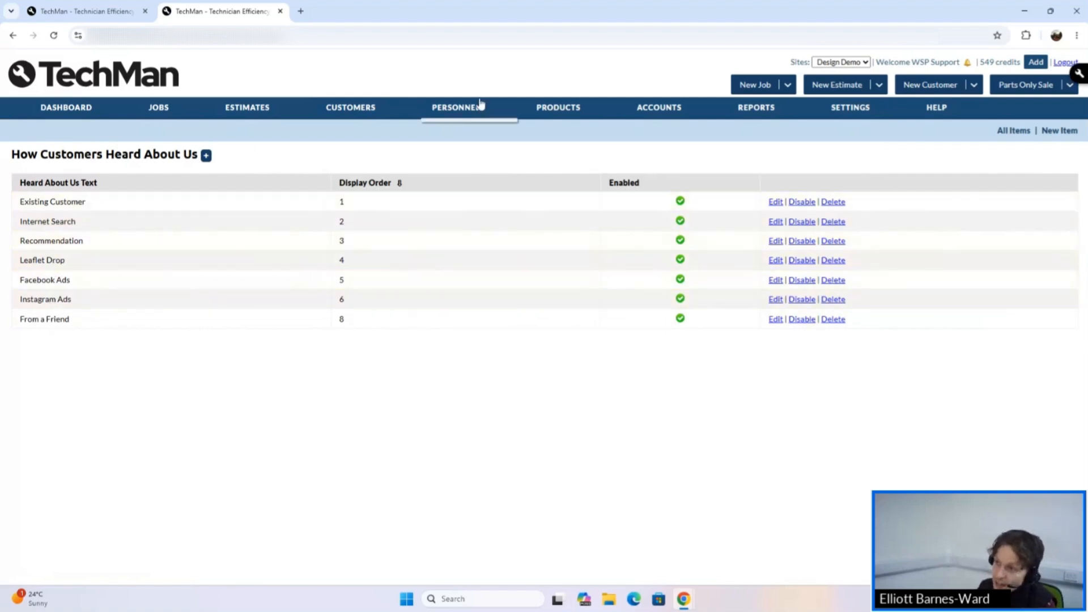
- Add a new payment method named Voucher, enable it, and save it
{"action": "mouse_move", "coordinate": [374, 117]}
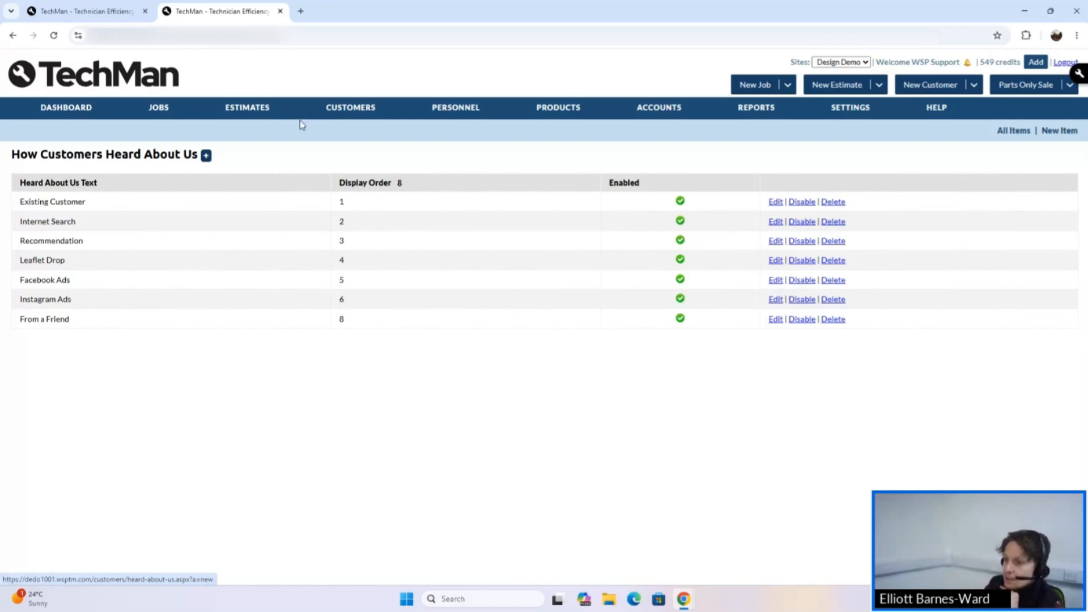
{"action": "mouse_move", "coordinate": [850, 107]}
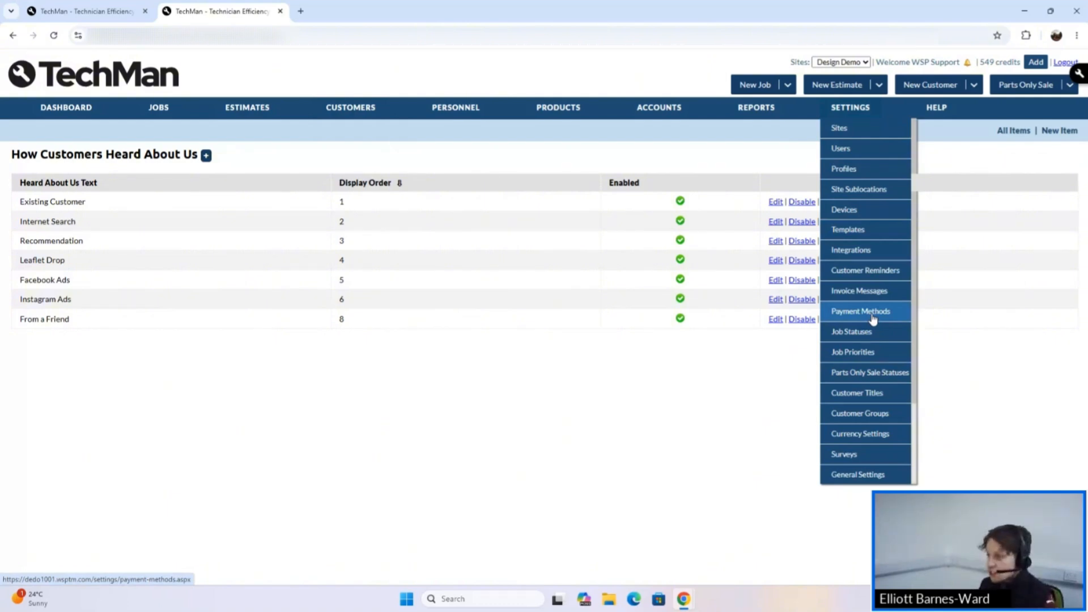
{"action": "left_click", "coordinate": [873, 319]}
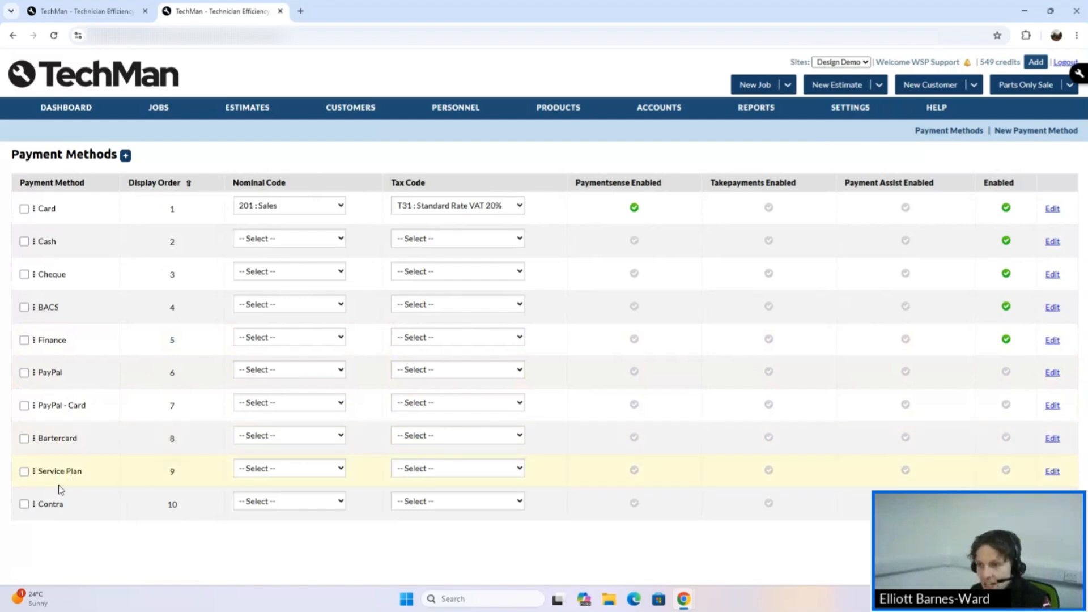
{"action": "left_click", "coordinate": [126, 156]}
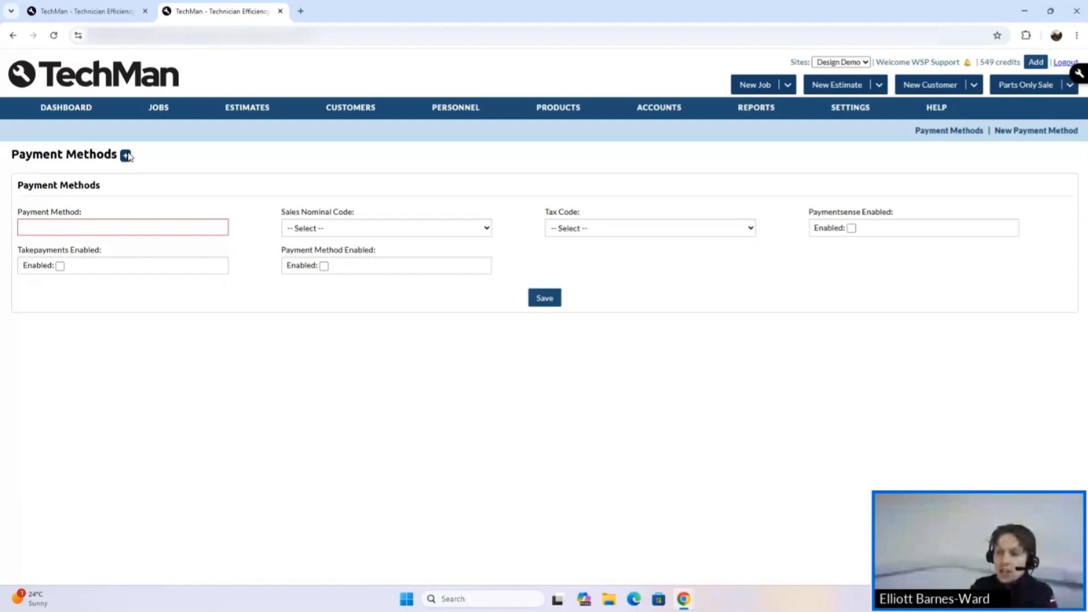
{"action": "left_click", "coordinate": [132, 221]}
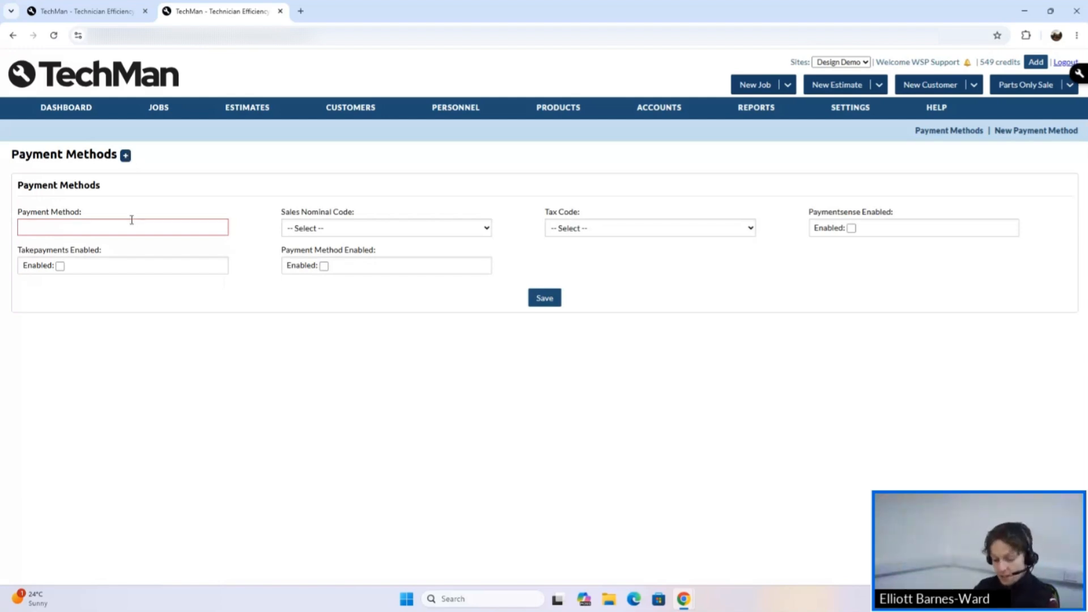
{"action": "type", "text": "Vouche"}
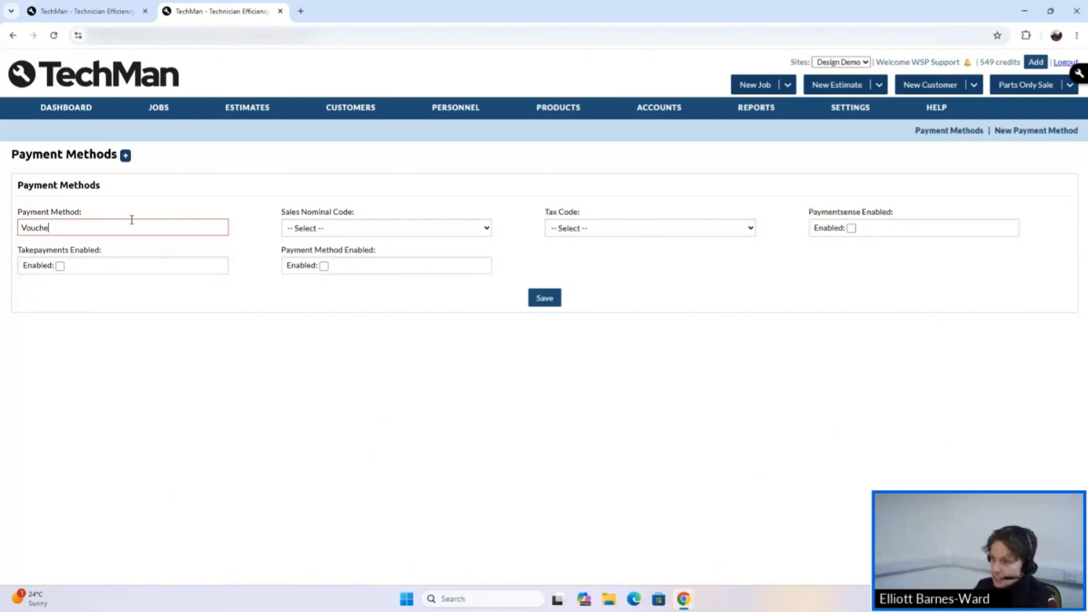
{"action": "type", "text": "r"}
{"action": "left_click", "coordinate": [547, 301]}
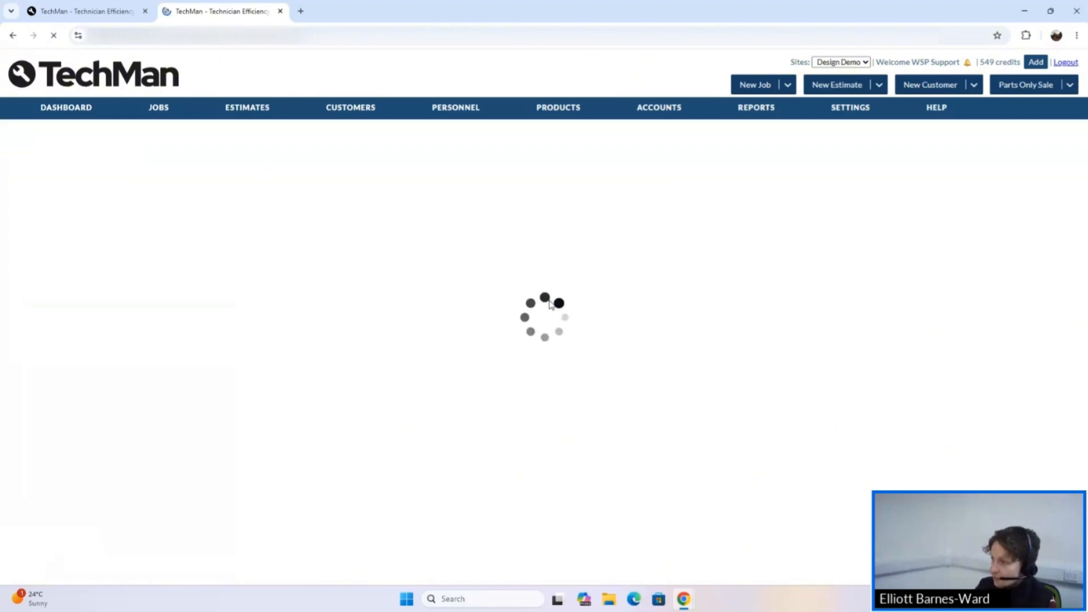
{"action": "left_click", "coordinate": [323, 289]}
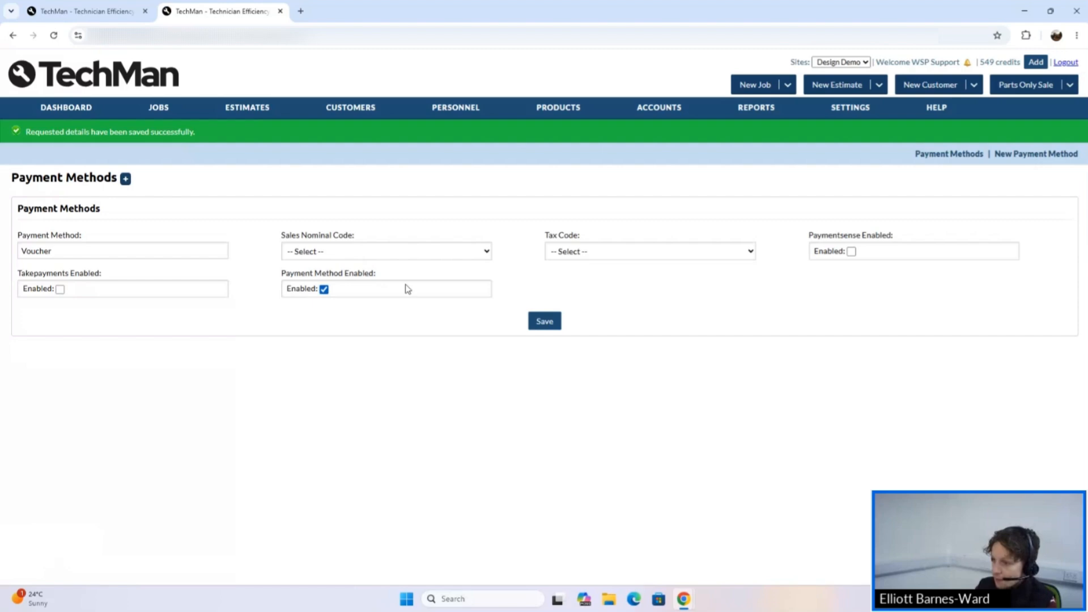
{"action": "left_click", "coordinate": [544, 322]}
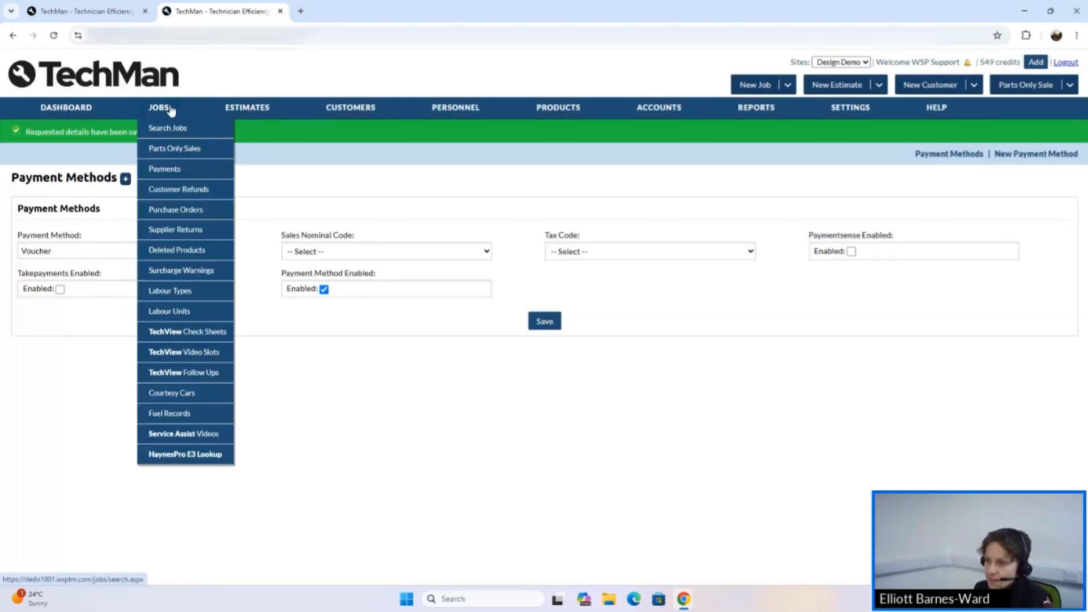
- Open a payment for the Peugeot 108 job booked 19/06/2026, check its payment method options for Voucher, and return to the dashboard without saving
{"action": "left_click", "coordinate": [168, 108]}
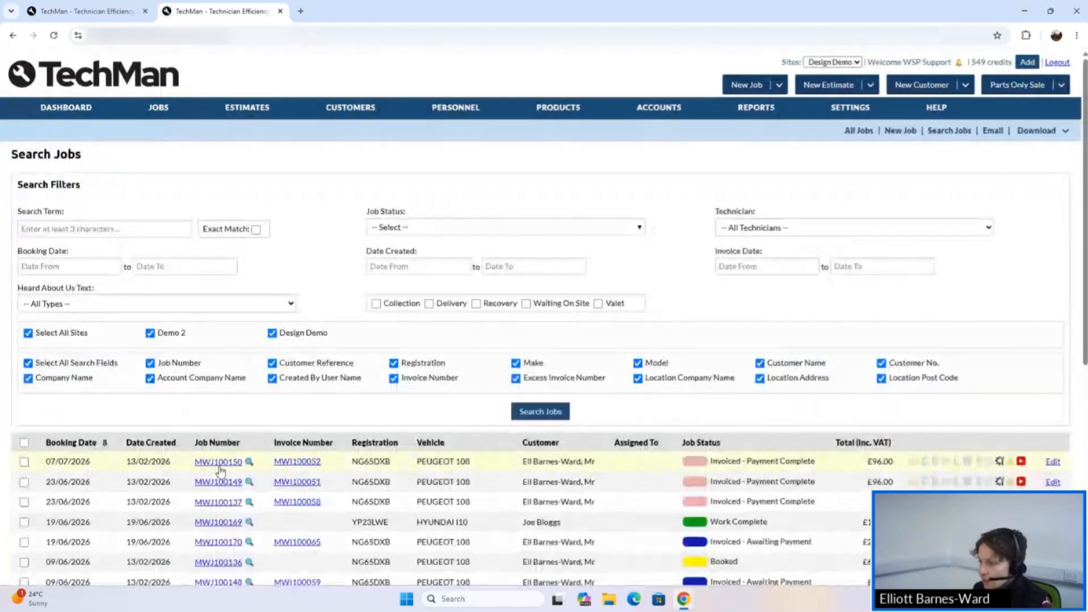
{"action": "left_click", "coordinate": [221, 542]}
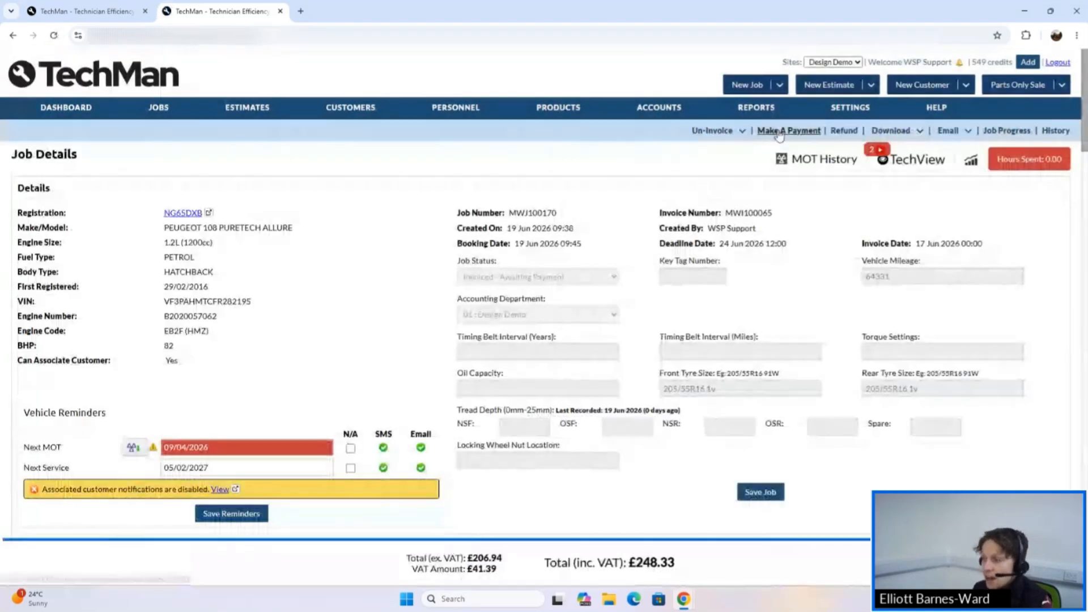
{"action": "left_click", "coordinate": [780, 131]}
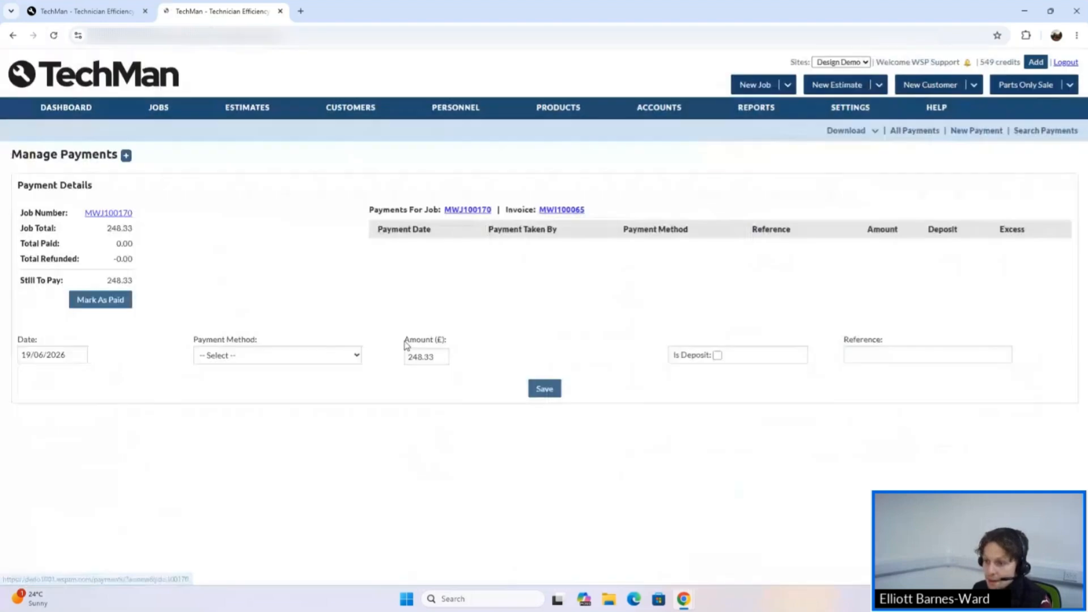
{"action": "left_click", "coordinate": [214, 356]}
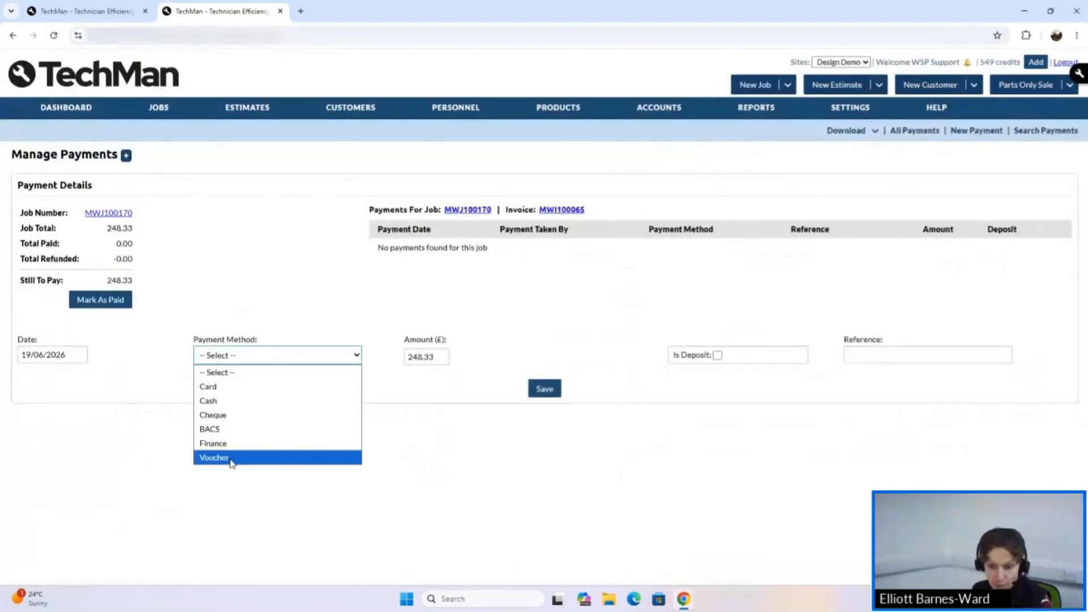
{"action": "left_click", "coordinate": [311, 317]}
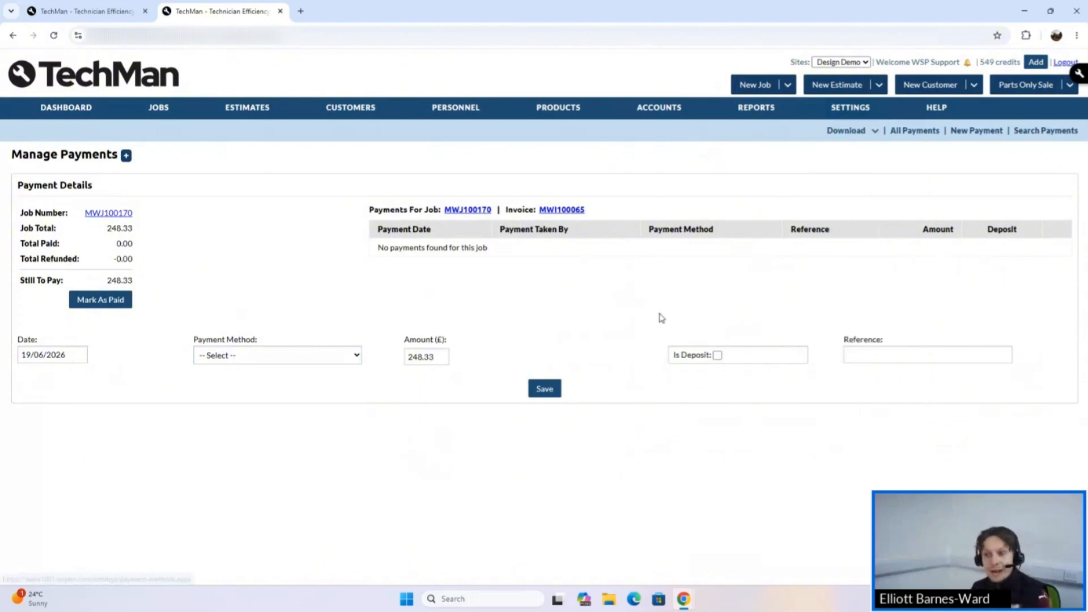
{"action": "left_click", "coordinate": [83, 111]}
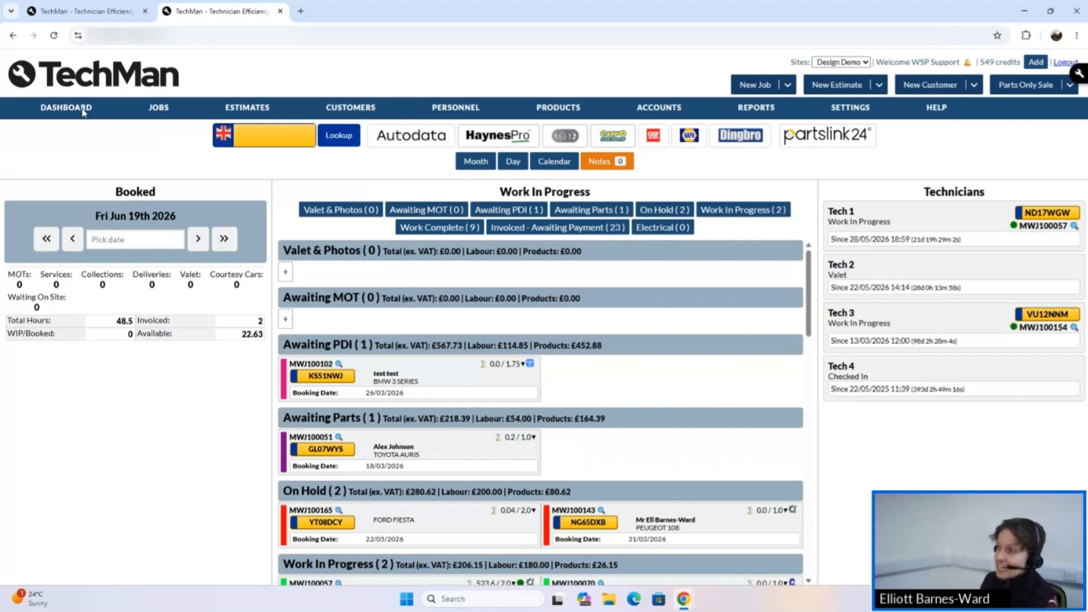
{"action": "mouse_move", "coordinate": [851, 108]}
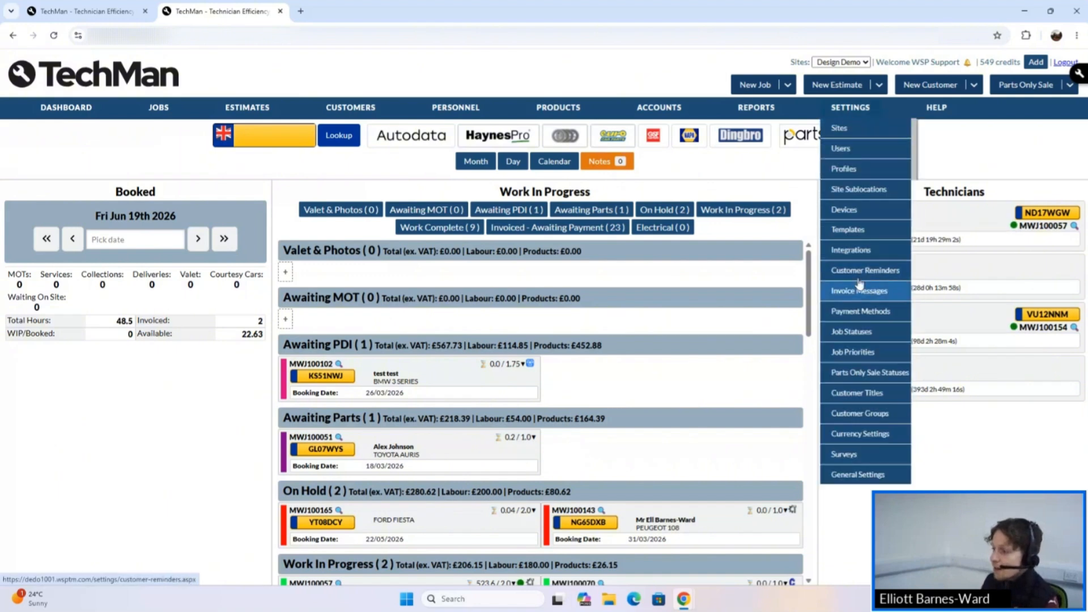
{"action": "mouse_move", "coordinate": [293, 117]}
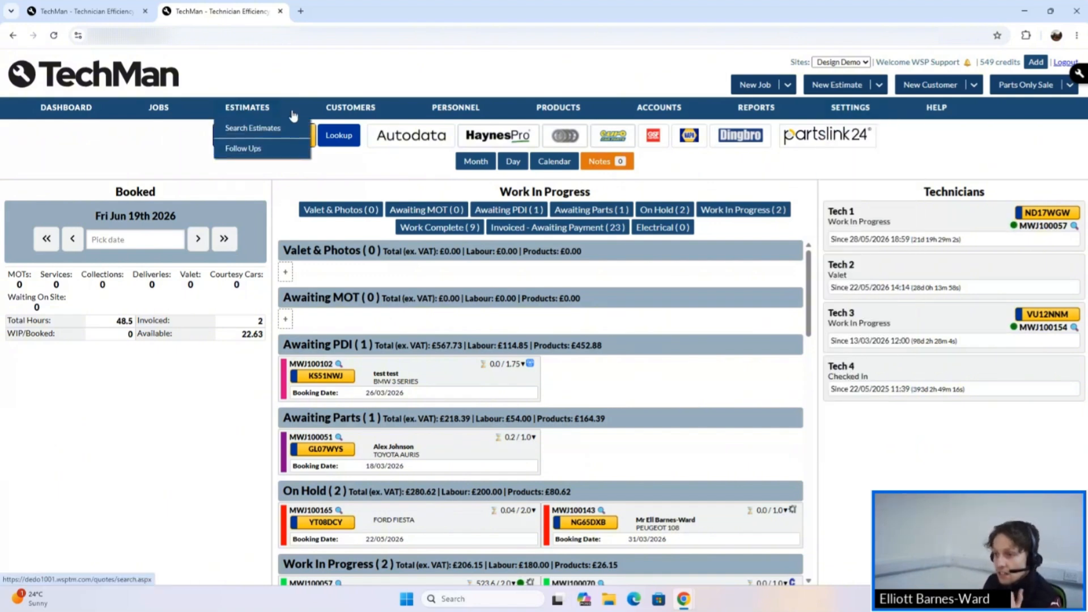
{"action": "mouse_move", "coordinate": [351, 109]}
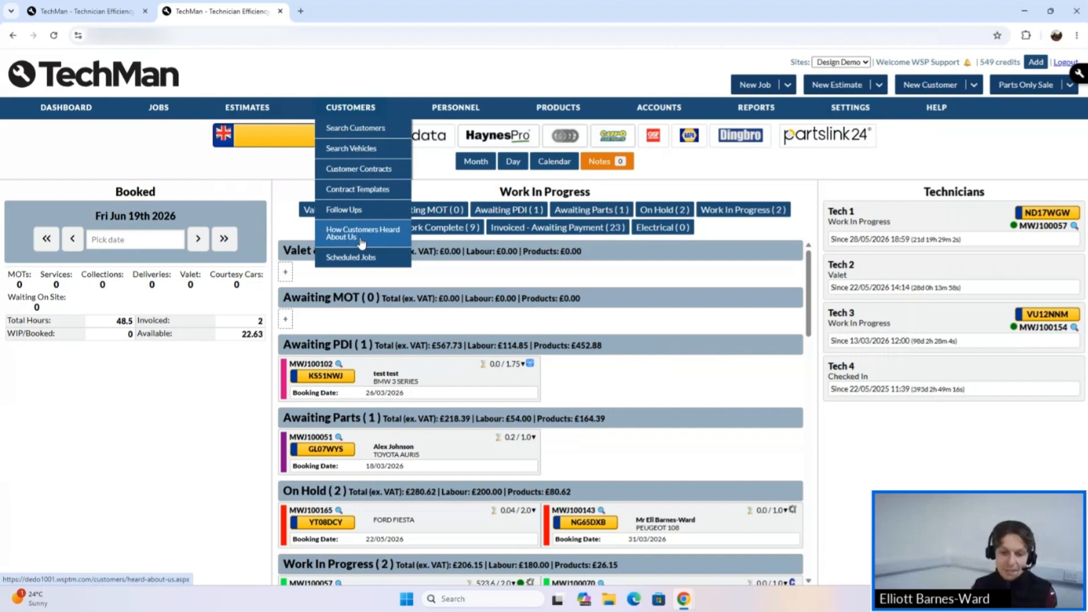